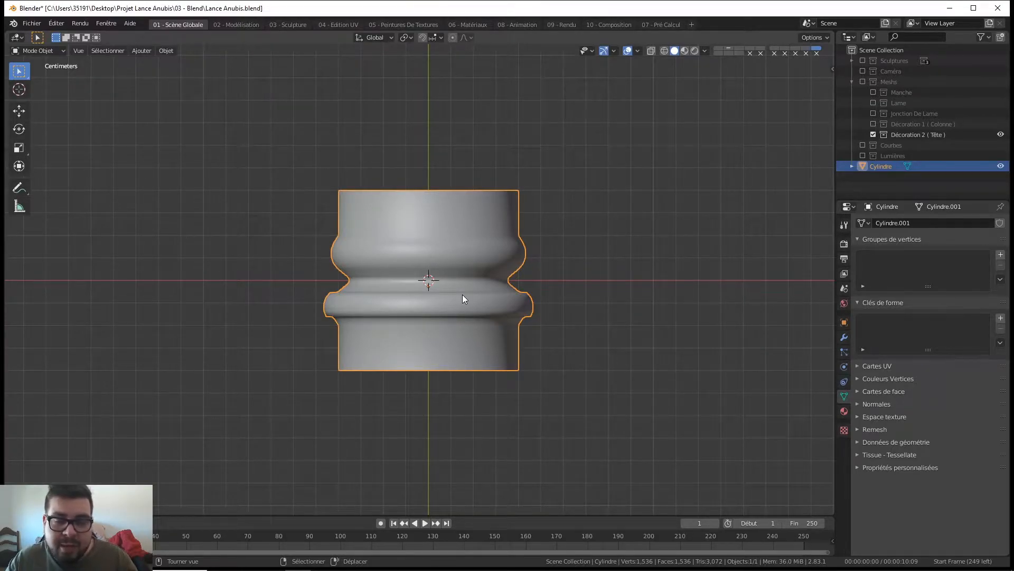
Step: Enter Edit Mode on the cylinder and turn on the Face Orientation overlay to examine its faces
{"action": "key", "text": "Tab"}
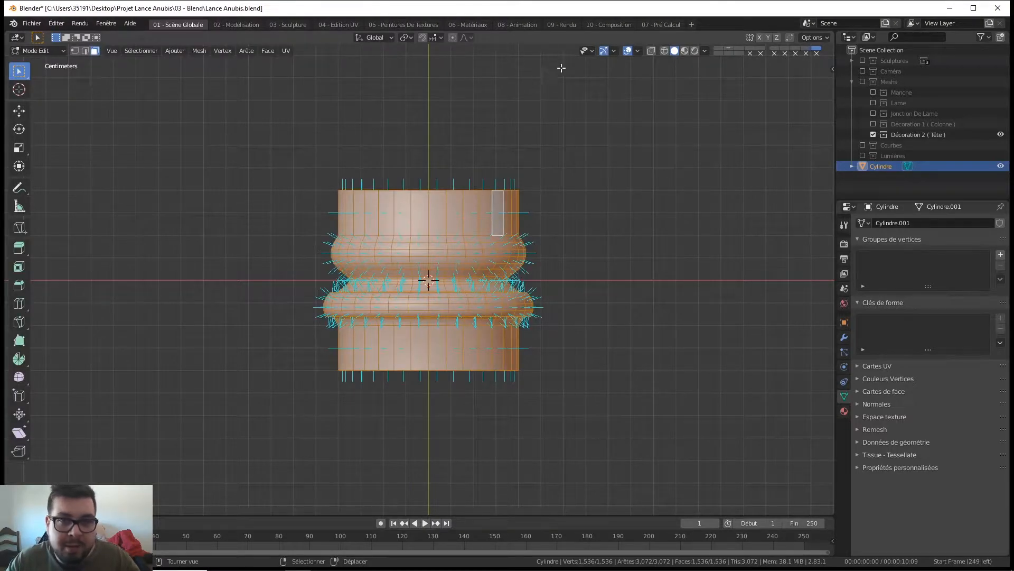
{"action": "left_click", "coordinate": [614, 50]}
{"action": "mouse_move", "coordinate": [638, 51]}
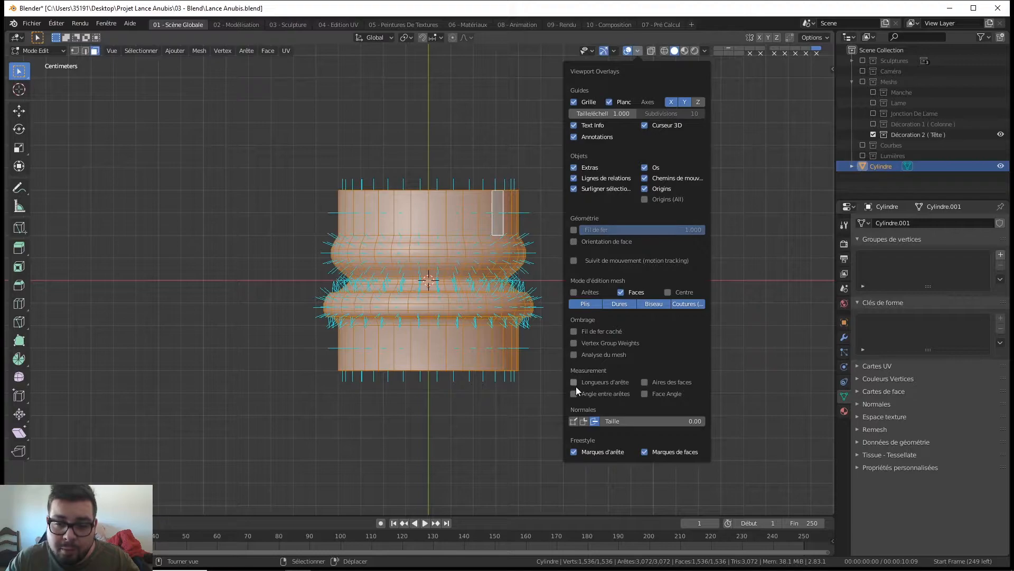
{"action": "left_click", "coordinate": [573, 243]}
{"action": "mouse_move", "coordinate": [529, 296]}
{"action": "middle_mouse_down"}
{"action": "mouse_move", "coordinate": [500, 358]}
{"action": "mouse_move", "coordinate": [589, 300]}
{"action": "mouse_move", "coordinate": [541, 281]}
{"action": "middle_mouse_up"}
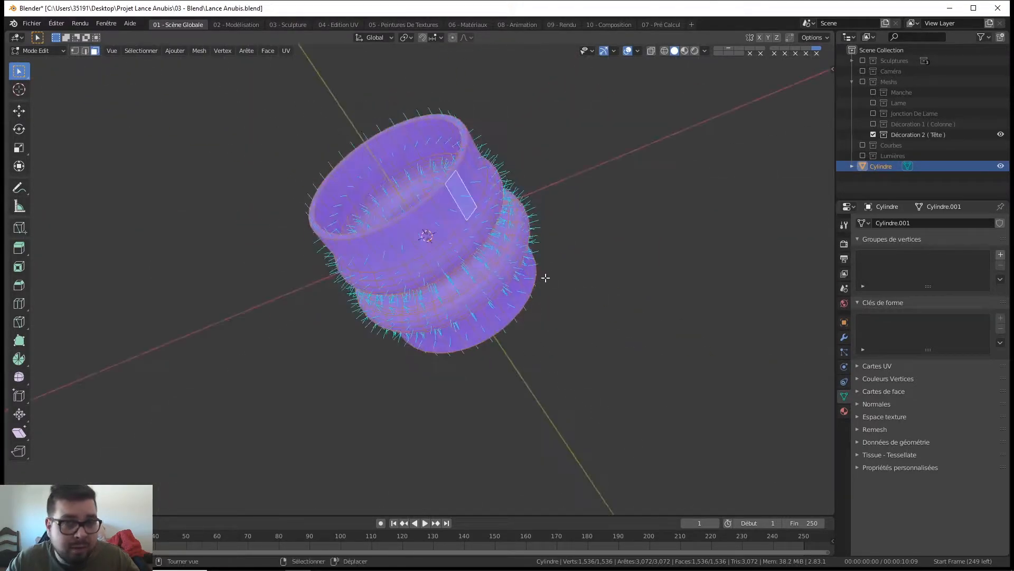
{"action": "key", "text": "KP_1"}
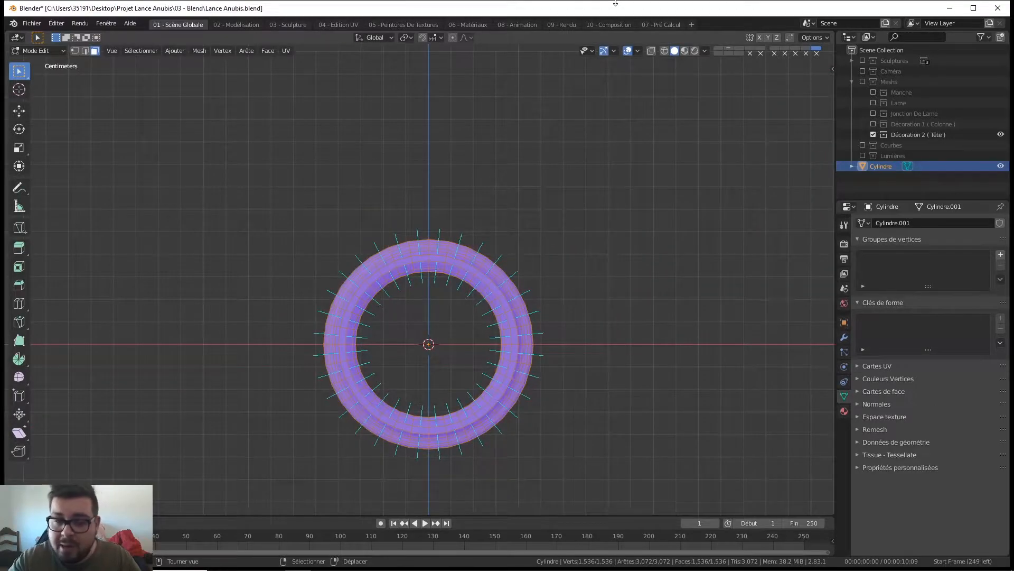
{"action": "key", "text": "KP_7"}
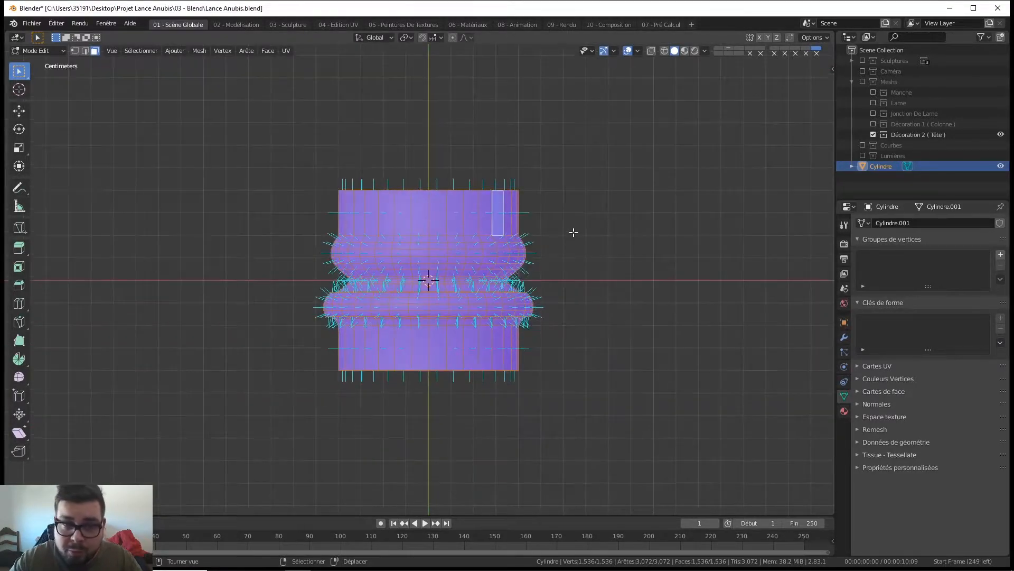
Step: Turn off the Face Orientation overlay and the display of face normals
{"action": "left_click", "coordinate": [636, 52]}
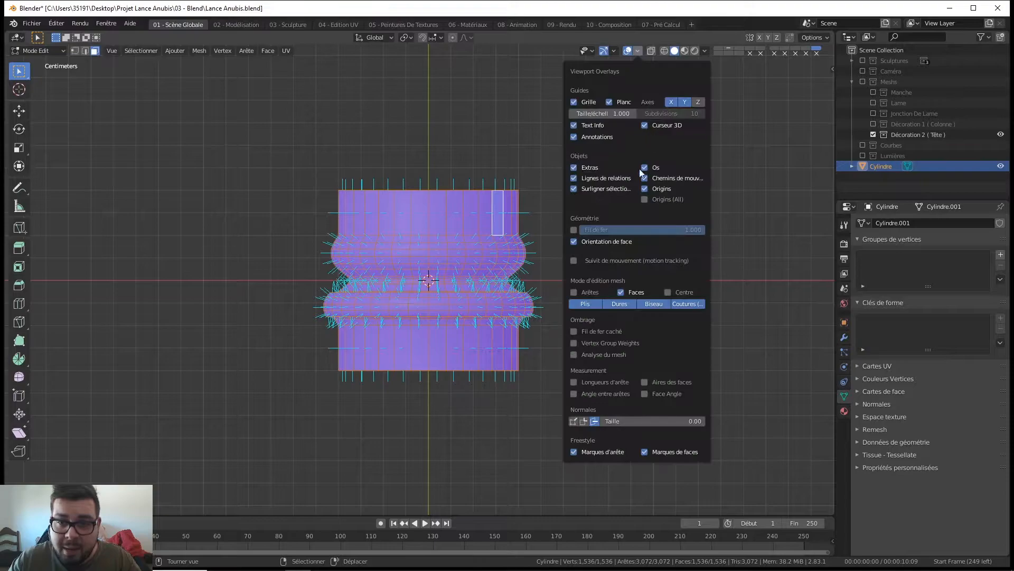
{"action": "left_click", "coordinate": [574, 241]}
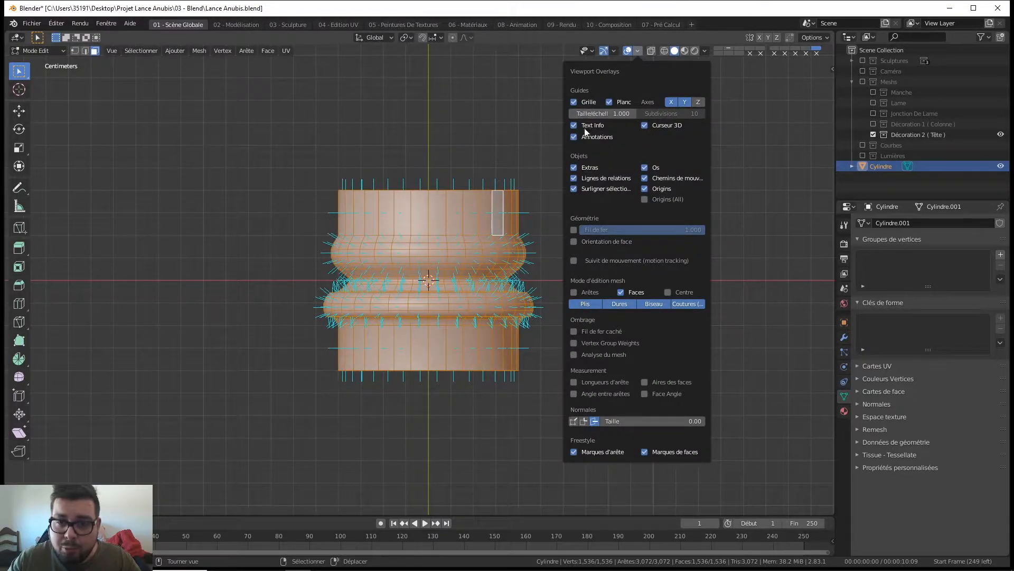
{"action": "left_click", "coordinate": [594, 422]}
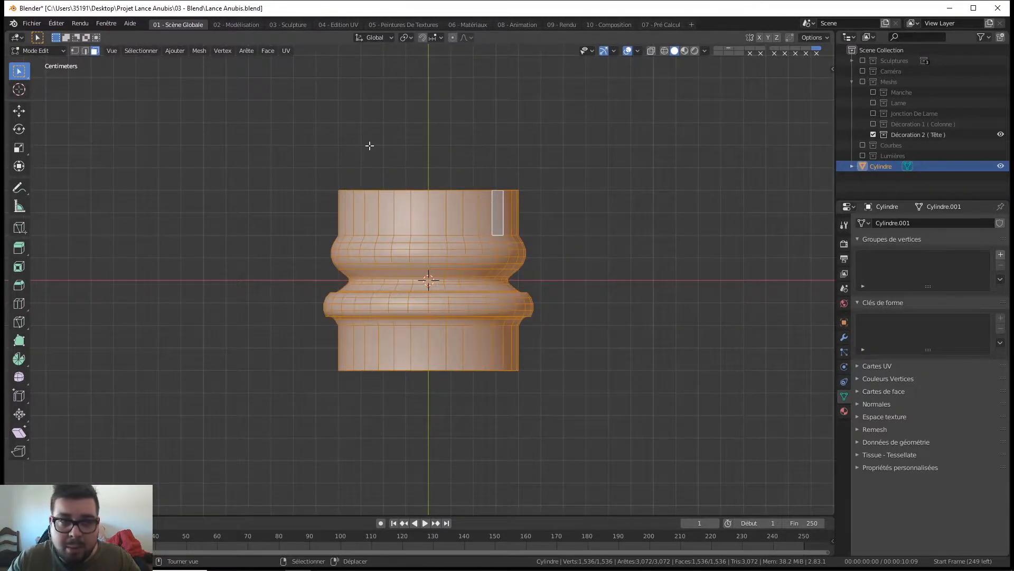
Step: In edge selection mode, select single edge loops around the cylinder, including the narrow waist, clearing the selection between them
{"action": "left_click", "coordinate": [84, 51]}
{"action": "key", "text": "alt+a"}
{"action": "left_click", "coordinate": [420, 234], "text": "alt"}
{"action": "key", "text": "alt+a"}
{"action": "right_click", "coordinate": [420, 235], "text": "alt"}
{"action": "middle_click_drag", "start_coordinate": [417, 177], "coordinate": [442, 236]}
{"action": "left_click", "coordinate": [439, 189], "text": "alt"}
{"action": "key", "text": "alt+a"}
{"action": "right_click", "coordinate": [418, 192], "text": "alt"}
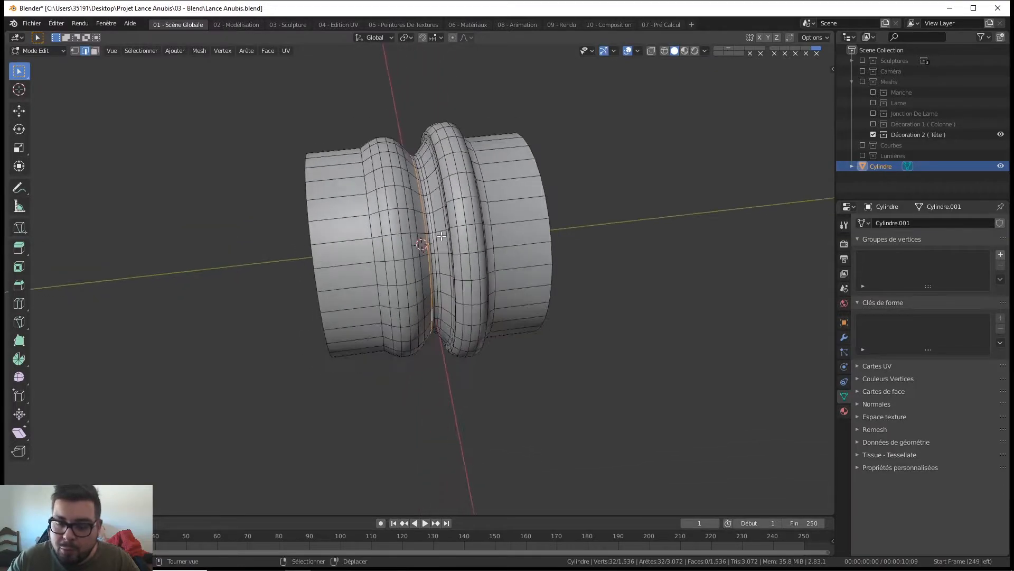
Step: Select the entire cylinder mesh in front of the view and deselect it again
{"action": "key", "text": "KP_1"}
{"action": "key", "text": "KP_7"}
{"action": "key", "text": "a"}
{"action": "left_click", "coordinate": [442, 177]}
{"action": "key", "text": "a"}
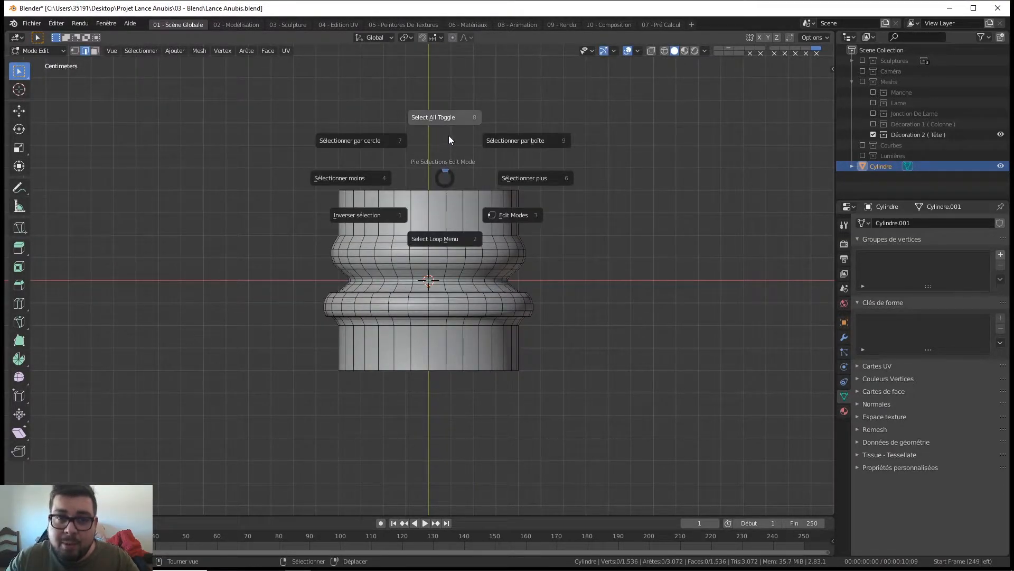
{"action": "left_click", "coordinate": [448, 135]}
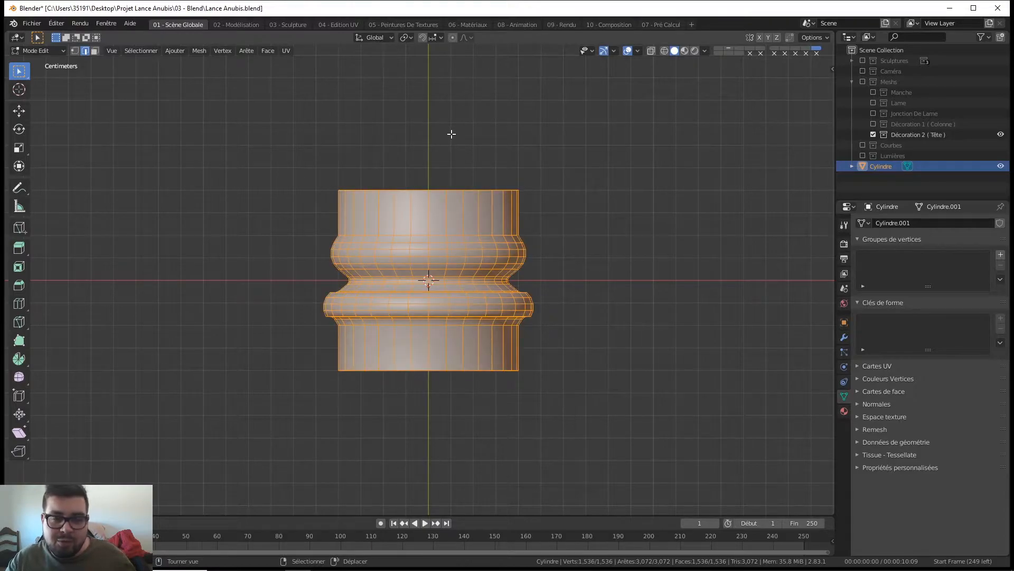
{"action": "key", "text": "a"}
{"action": "left_click", "coordinate": [475, 140]}
Step: In face selection mode, try to extrude a lengthwise face loop of the cylinder, and clear the selection
{"action": "middle_click_drag", "start_coordinate": [475, 141], "coordinate": [472, 229]}
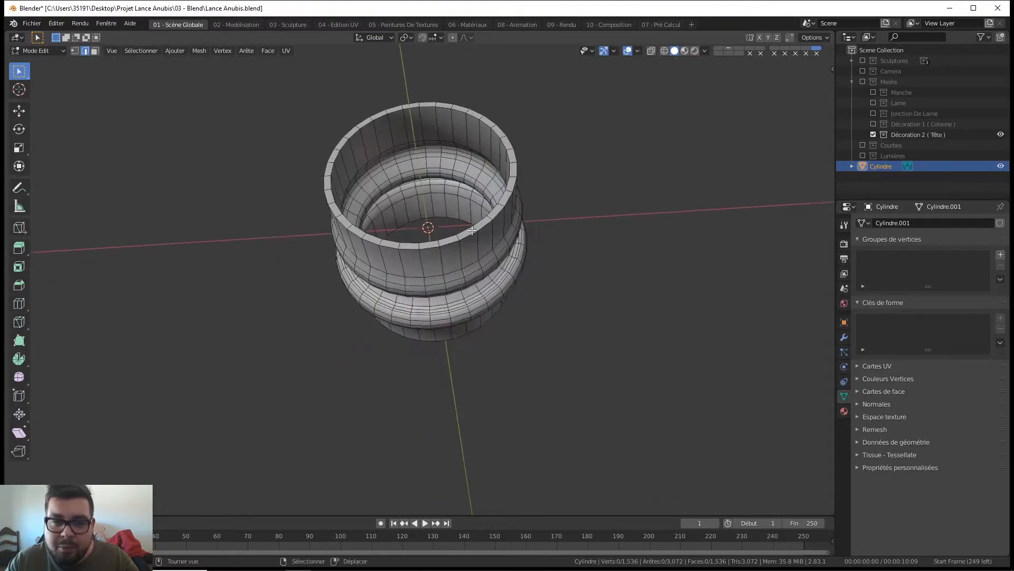
{"action": "left_click", "coordinate": [97, 52]}
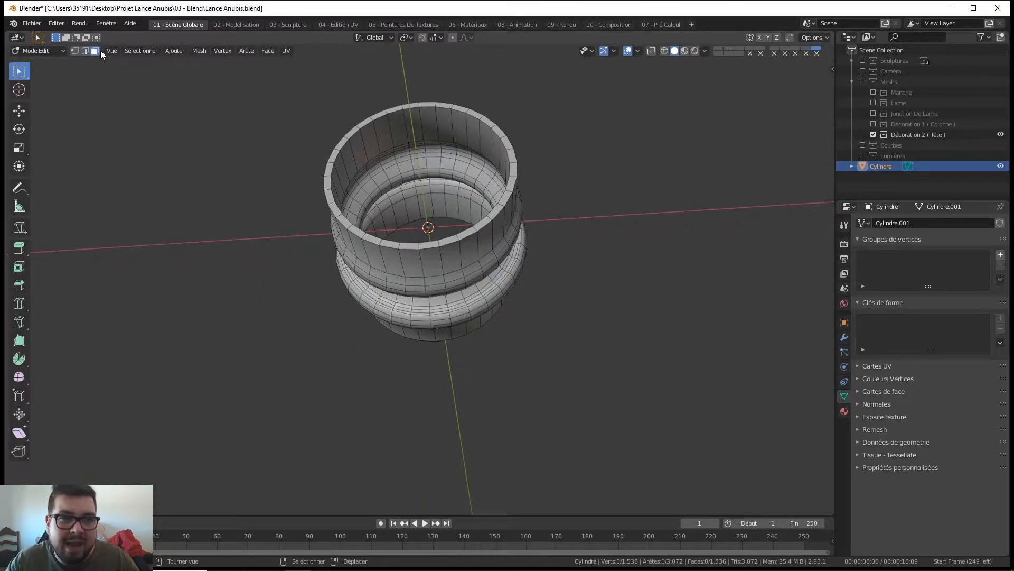
{"action": "left_click", "coordinate": [450, 241], "text": "alt"}
{"action": "middle_click_drag", "start_coordinate": [450, 241], "coordinate": [460, 328]}
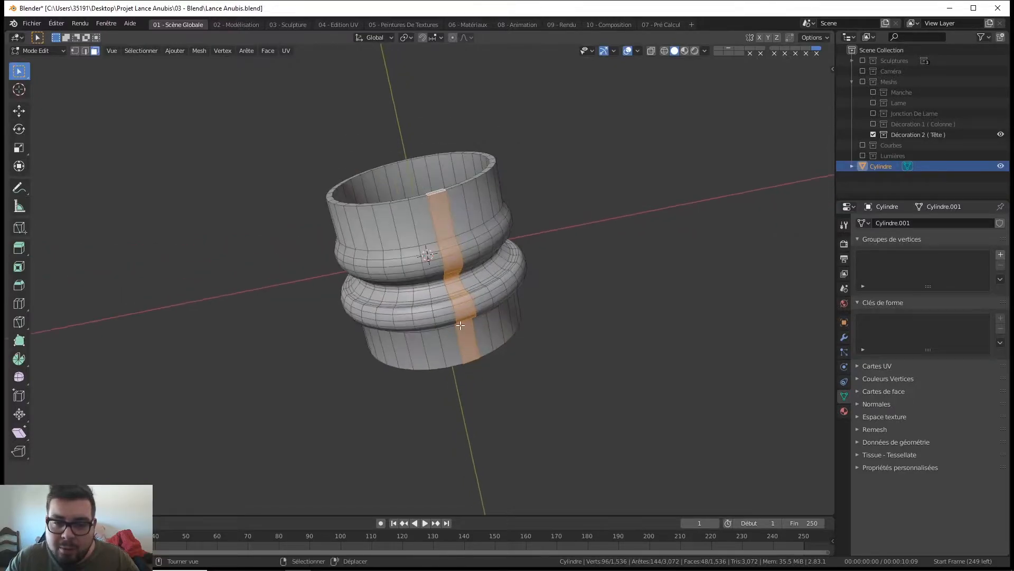
{"action": "middle_click_drag", "start_coordinate": [461, 289], "coordinate": [460, 252]}
{"action": "key", "text": "e"}
{"action": "key", "text": "Escape"}
{"action": "middle_click_drag", "start_coordinate": [425, 229], "coordinate": [443, 303]}
{"action": "key", "text": "a"}
{"action": "left_click", "coordinate": [438, 169]}
Step: Extrude a row of six neighbouring outer faces on the straight band at one end of the cylinder
{"action": "left_click", "coordinate": [444, 302]}
{"action": "left_click", "coordinate": [479, 281], "text": "ctrl"}
{"action": "left_click", "coordinate": [447, 302], "text": "ctrl"}
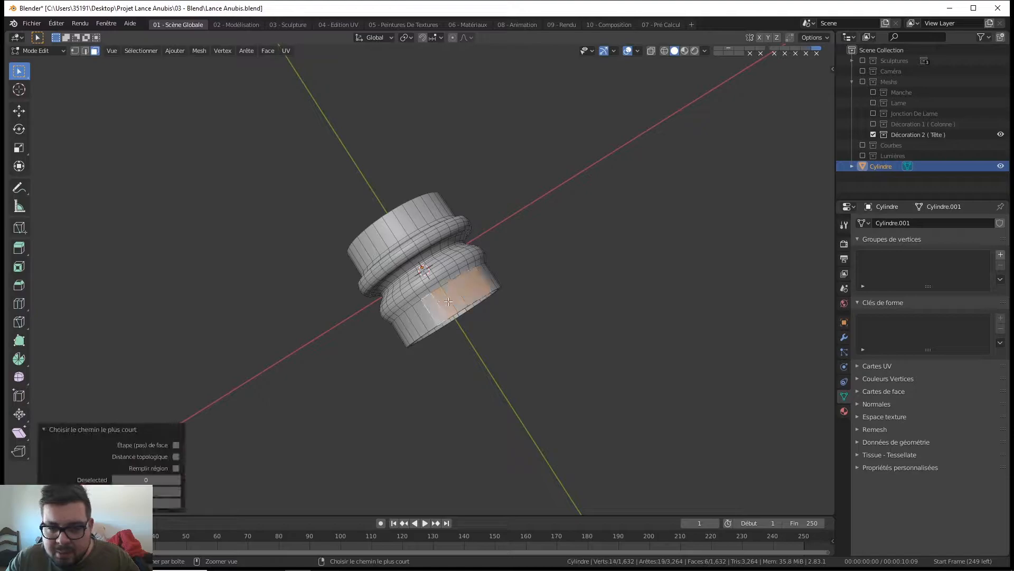
{"action": "key", "text": "ctrl+e"}
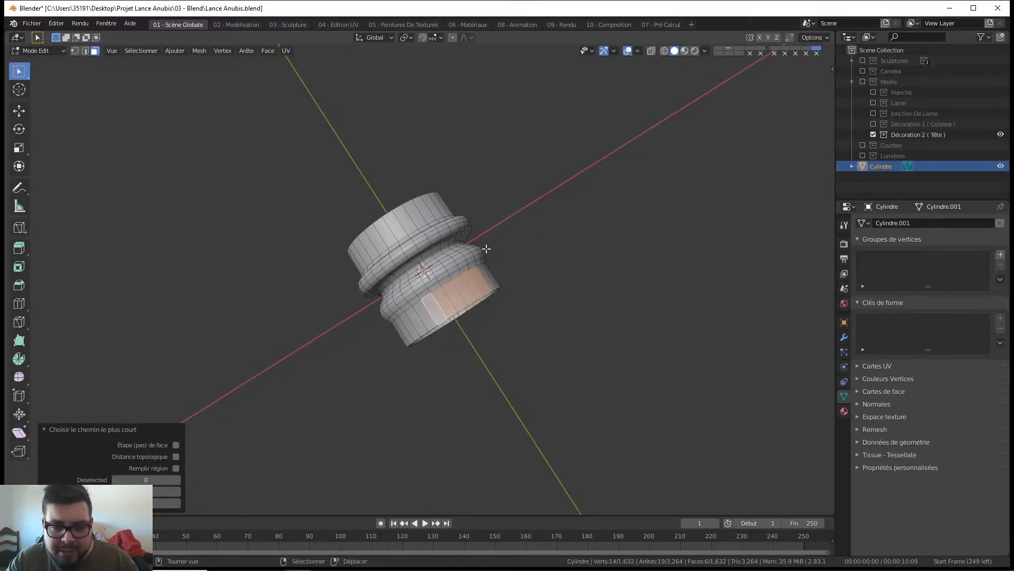
{"action": "key", "text": "e"}
{"action": "left_click", "coordinate": [483, 233]}
Step: Move the extruded faces about -0.0044 m along Z and return to Object Mode
{"action": "mouse_move", "coordinate": [482, 233]}
{"action": "middle_mouse_down"}
{"action": "mouse_move", "coordinate": [484, 202]}
{"action": "mouse_move", "coordinate": [500, 221]}
{"action": "middle_mouse_up"}
{"action": "key", "text": "g"}
{"action": "key", "text": "z"}
{"action": "left_click", "coordinate": [480, 204]}
{"action": "key", "text": "z"}
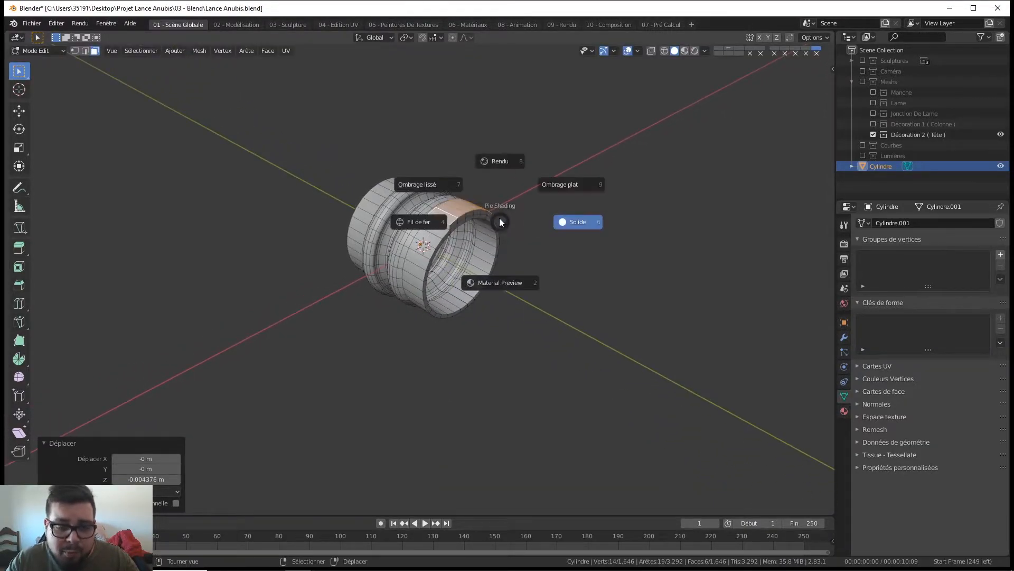
{"action": "key", "text": "Escape"}
{"action": "key", "text": "Tab"}
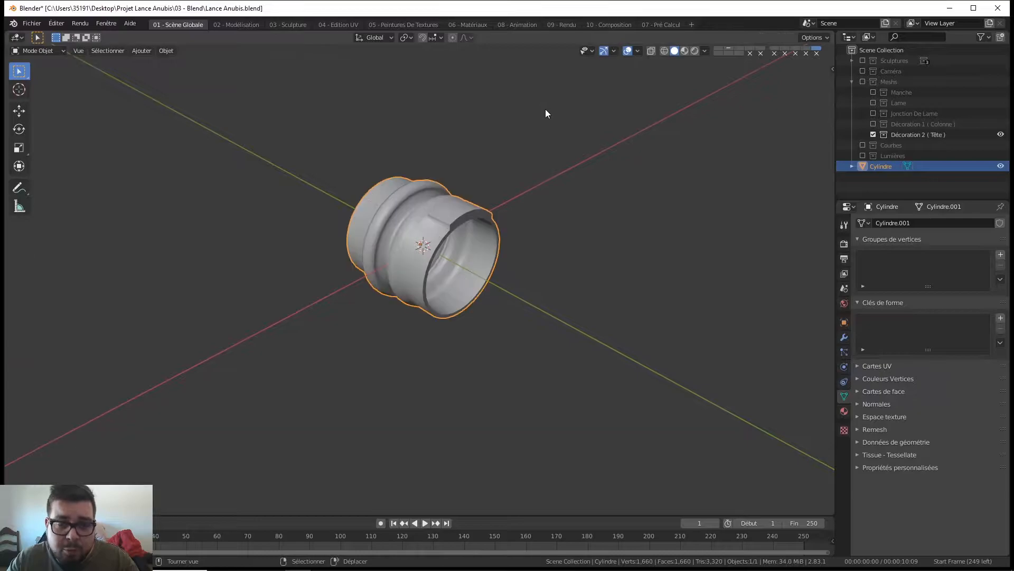
Step: Back in Edit Mode, move one outer face of the protruding ring about -0.0011 m in X, -0.0030 m in Y and 0.0012 m in Z
{"action": "middle_click_drag", "start_coordinate": [446, 234], "coordinate": [426, 202]}
{"action": "scroll", "coordinate": [430, 214], "scroll_direction": "up", "scroll_amount": 4}
{"action": "key", "text": "Tab"}
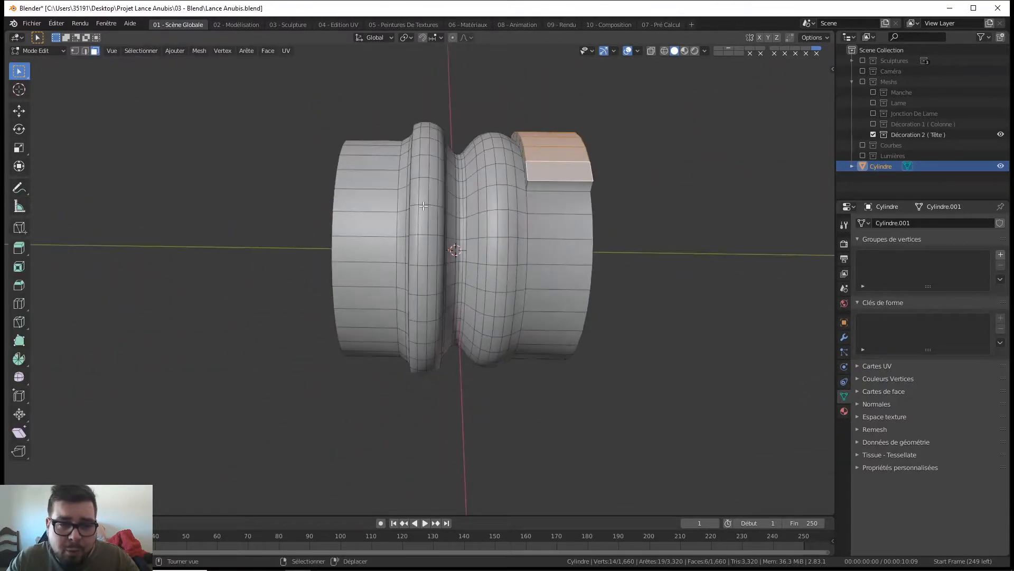
{"action": "left_click", "coordinate": [425, 200]}
{"action": "left_click", "coordinate": [424, 190]}
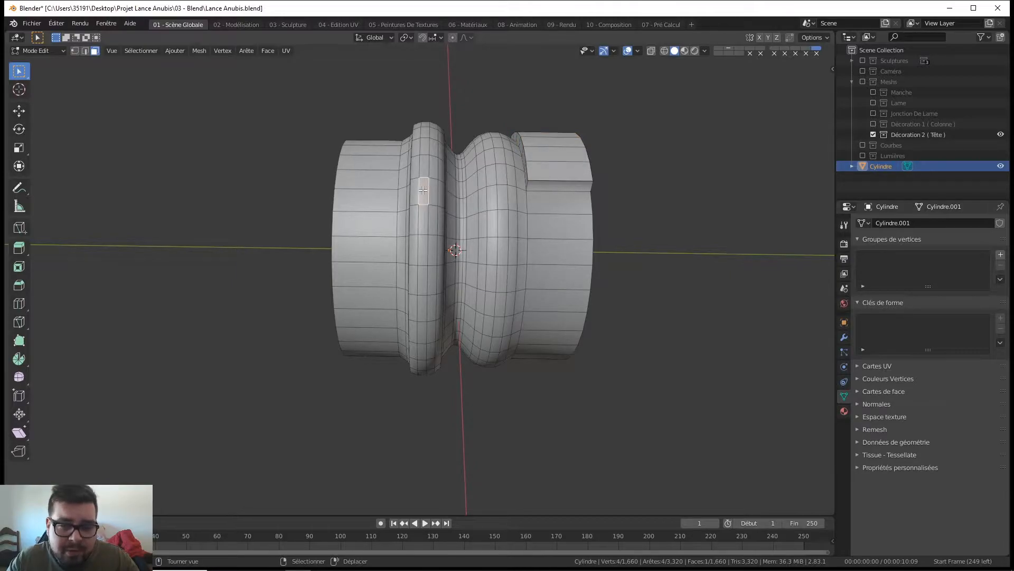
{"action": "key", "text": "g"}
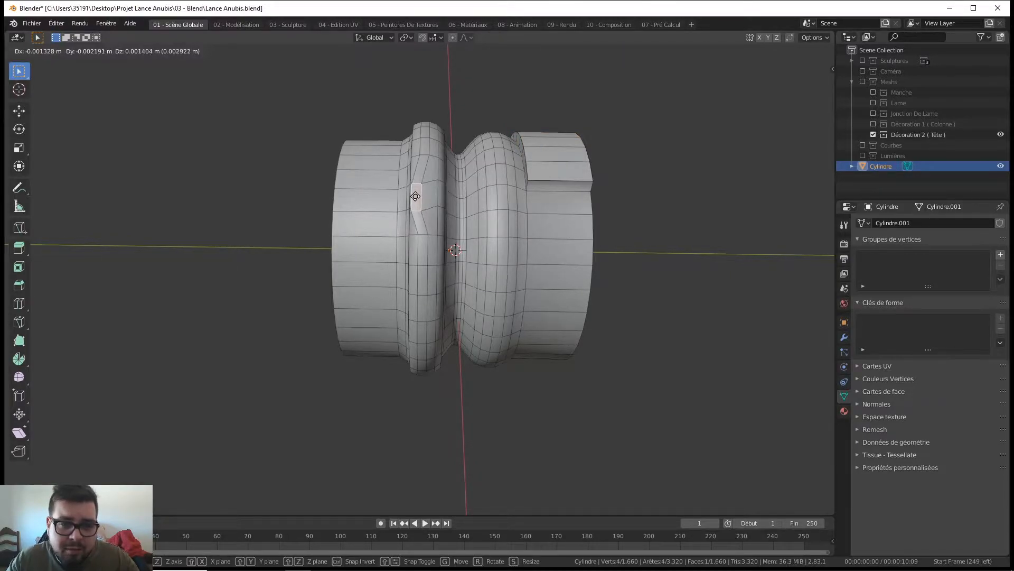
{"action": "left_click", "coordinate": [415, 197]}
Step: Select a single face at the dent in the protruding ring and shift it slightly with a free move
{"action": "middle_click_drag", "start_coordinate": [415, 197], "coordinate": [497, 178]}
{"action": "scroll", "coordinate": [497, 179], "scroll_direction": "up", "scroll_amount": 4}
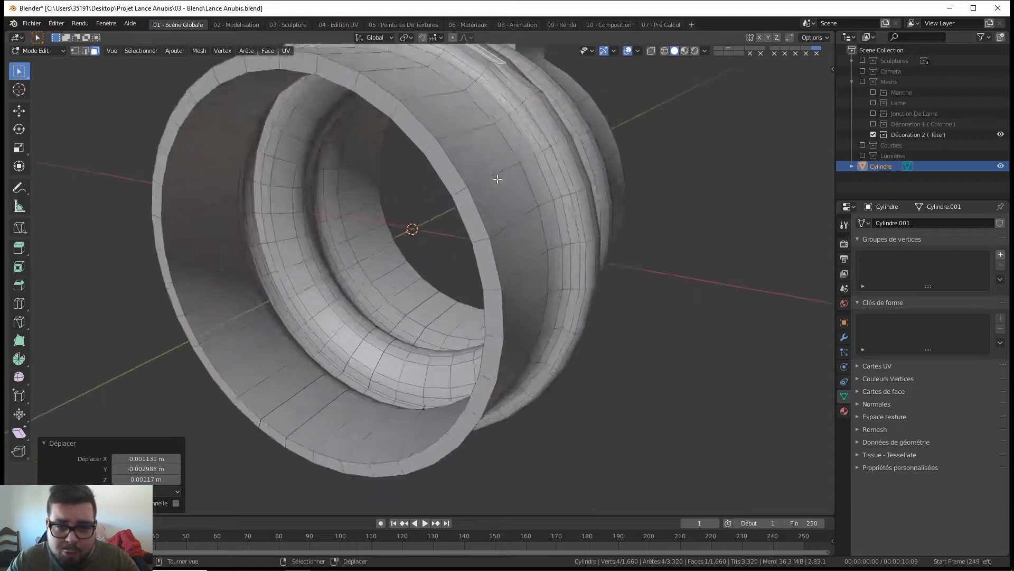
{"action": "scroll", "coordinate": [497, 178], "scroll_direction": "up", "scroll_amount": 1}
{"action": "middle_click_drag", "start_coordinate": [503, 131], "coordinate": [474, 265], "text": "shift"}
{"action": "middle_click_drag", "start_coordinate": [474, 264], "coordinate": [472, 296]}
{"action": "scroll", "coordinate": [470, 248], "scroll_direction": "up", "scroll_amount": 1}
{"action": "left_click", "coordinate": [469, 240]}
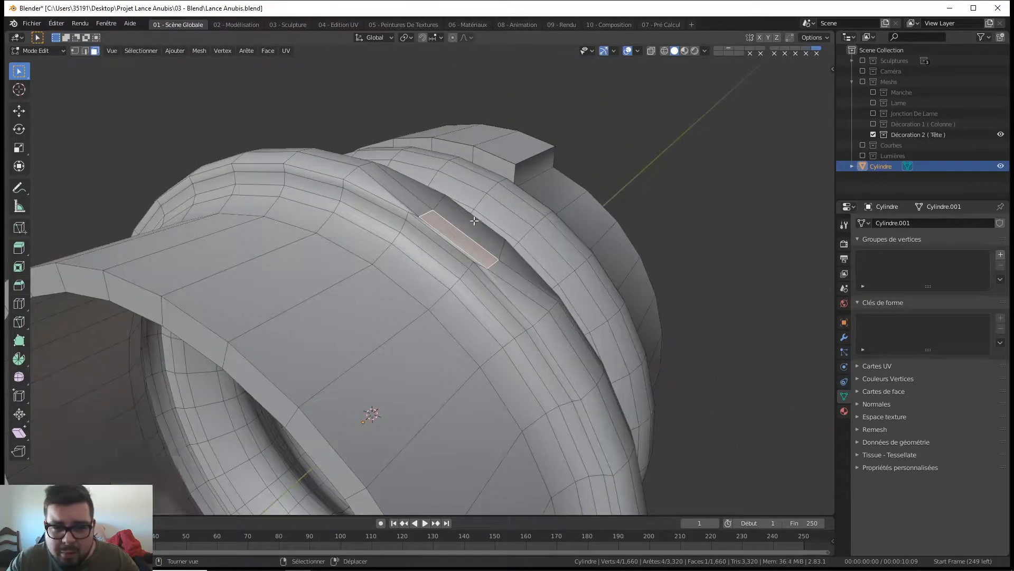
{"action": "left_click", "coordinate": [479, 220]}
{"action": "middle_click_drag", "start_coordinate": [479, 220], "coordinate": [398, 267]}
{"action": "left_click", "coordinate": [402, 271]}
{"action": "key", "text": "g"}
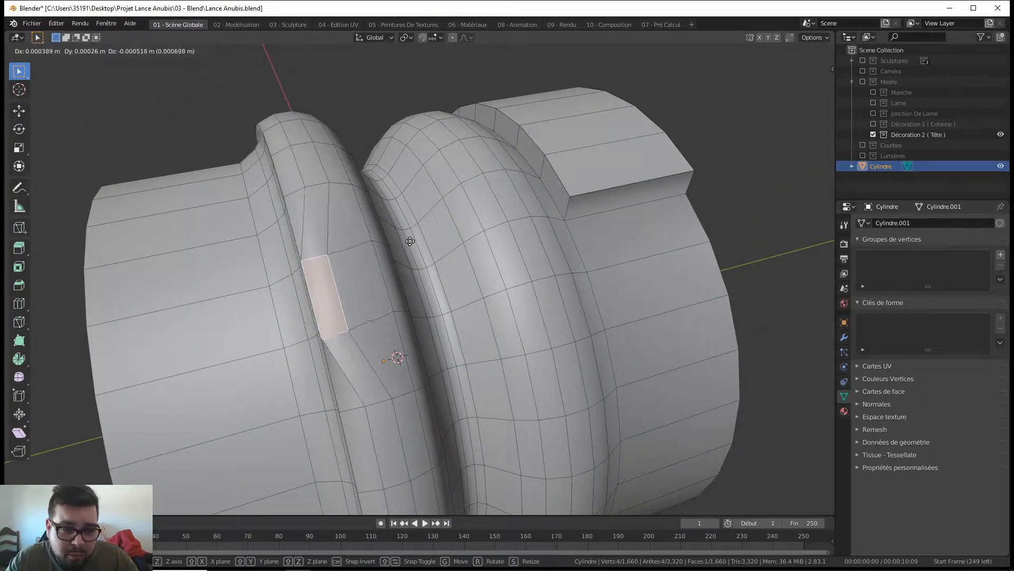
{"action": "left_click", "coordinate": [411, 242]}
Step: Pull a face of the dented ring about 0.0017 m in X, -0.0033 m in Y and 0.0070 m in Z
{"action": "middle_click_drag", "start_coordinate": [374, 272], "coordinate": [398, 263]}
{"action": "left_click", "coordinate": [307, 307]}
{"action": "key", "text": "g"}
{"action": "left_click", "coordinate": [323, 301]}
{"action": "key", "text": "g"}
{"action": "left_click", "coordinate": [210, 297]}
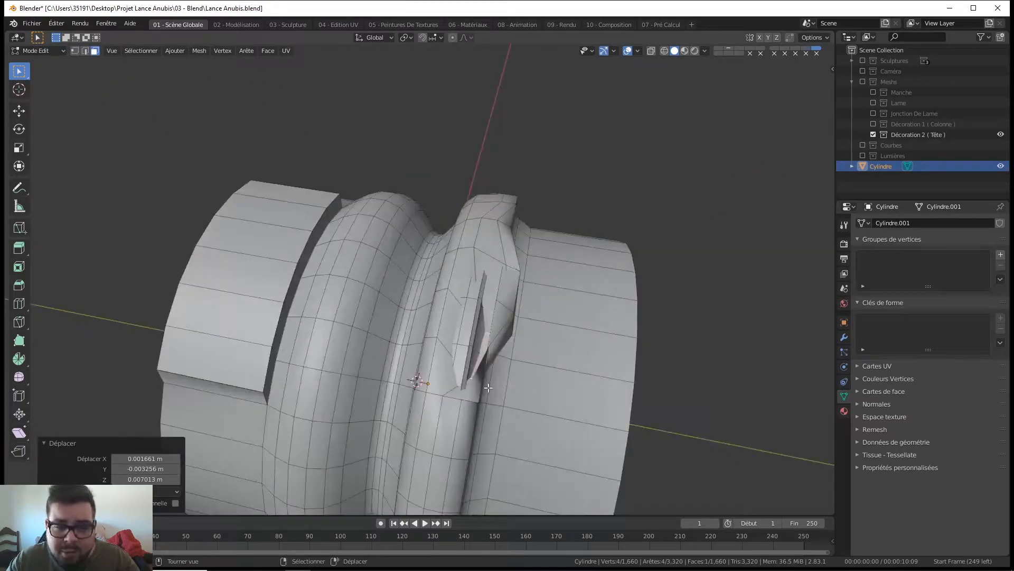
Step: Move the displaced ring face about -0.0021 m in X, 0.0069 m in Y and -0.0070 m in Z
{"action": "middle_click_drag", "start_coordinate": [503, 360], "coordinate": [446, 352]}
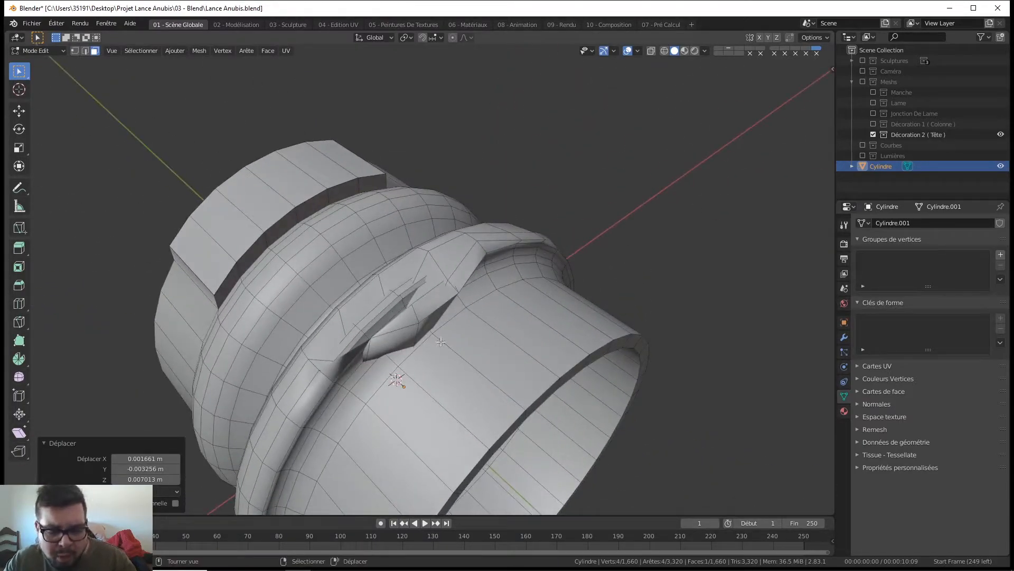
{"action": "key", "text": "g"}
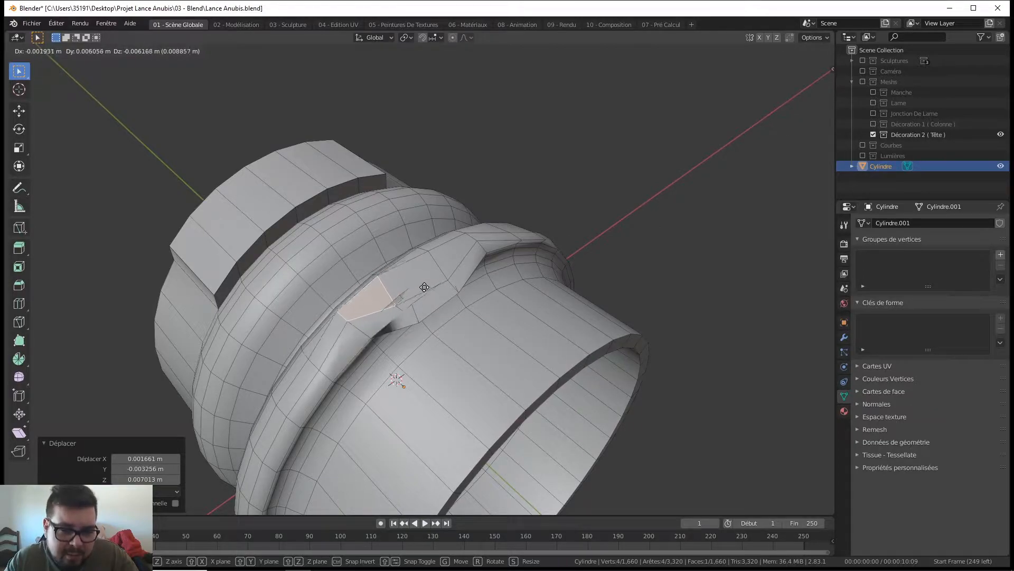
{"action": "left_click", "coordinate": [423, 284]}
Step: Examine the deformed cylinder from the orthographic views and at an angle, in both Edit Mode and Object Mode
{"action": "key", "text": "KP_1"}
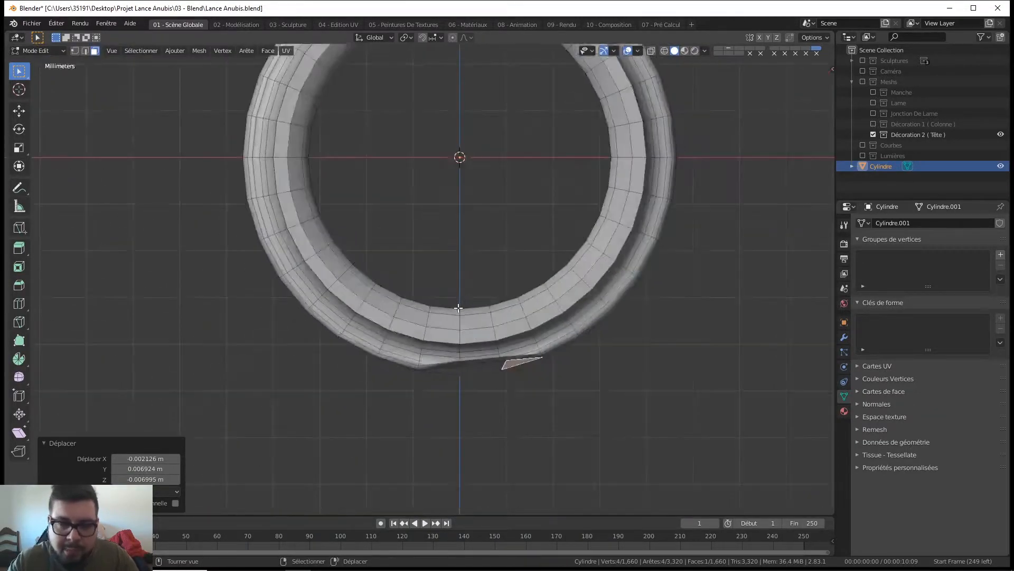
{"action": "key", "text": "KP_7"}
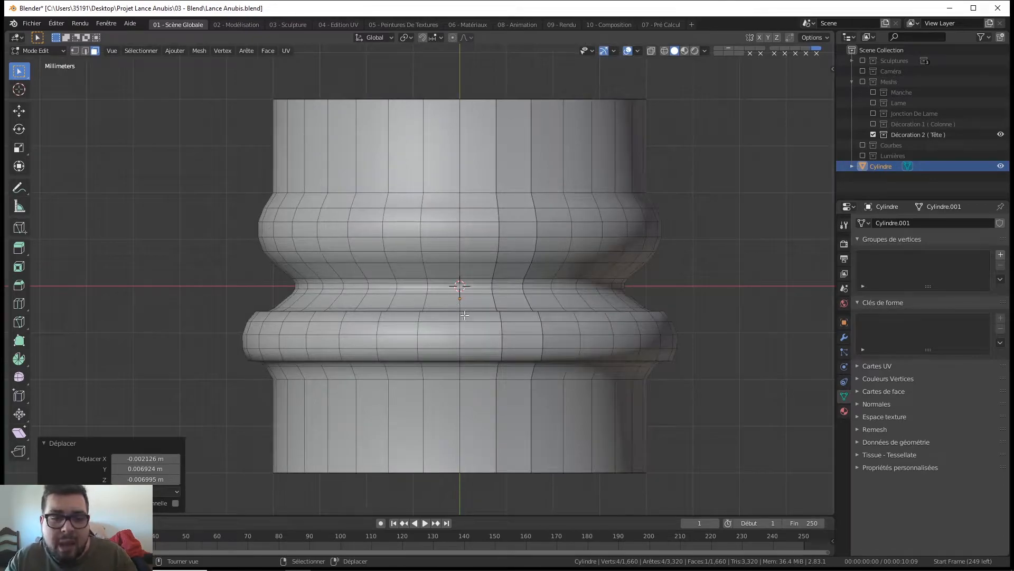
{"action": "scroll", "coordinate": [465, 314], "scroll_direction": "down", "scroll_amount": 4}
{"action": "key", "text": "Tab"}
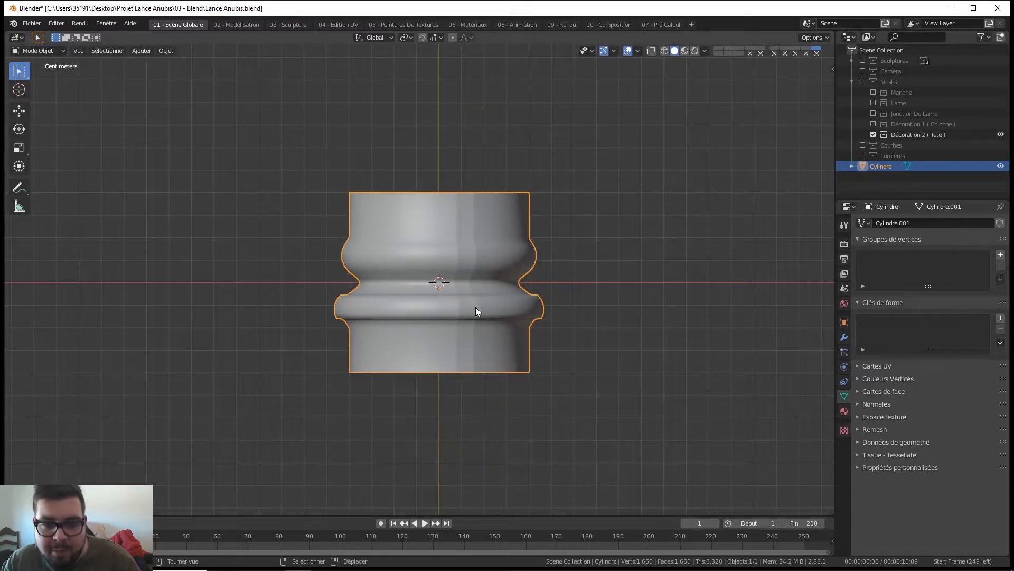
{"action": "mouse_move", "coordinate": [499, 283]}
{"action": "middle_mouse_down"}
{"action": "mouse_move", "coordinate": [542, 220]}
{"action": "mouse_move", "coordinate": [496, 271]}
{"action": "middle_mouse_up"}
{"action": "key", "text": "KP_7"}
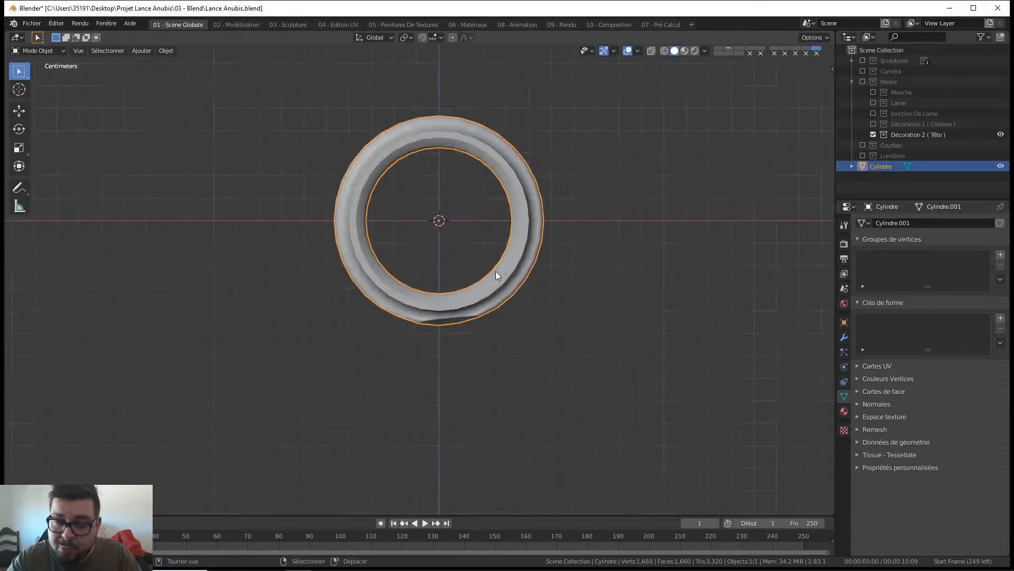
{"action": "key", "text": "KP_1"}
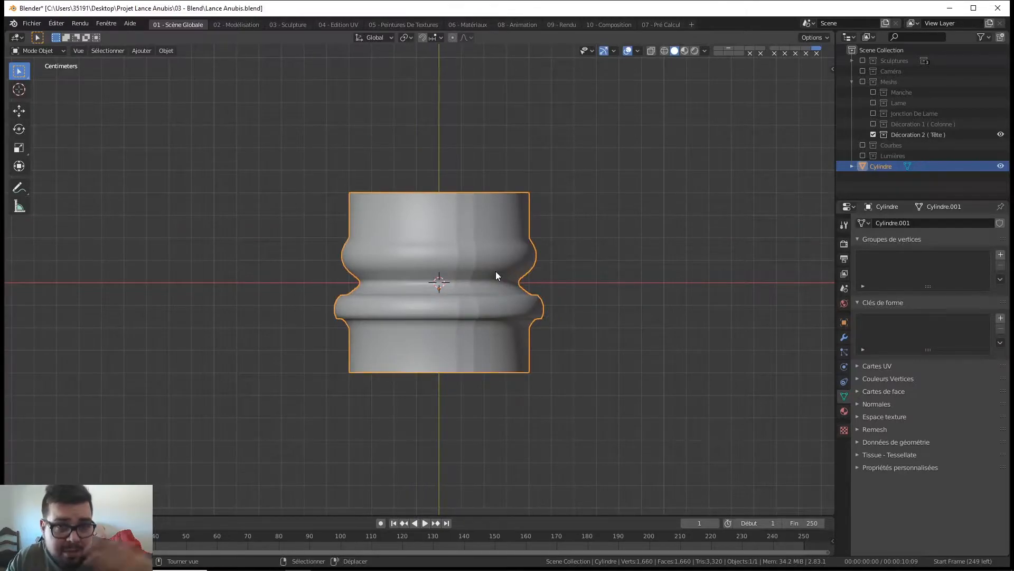
{"action": "key", "text": "Tab"}
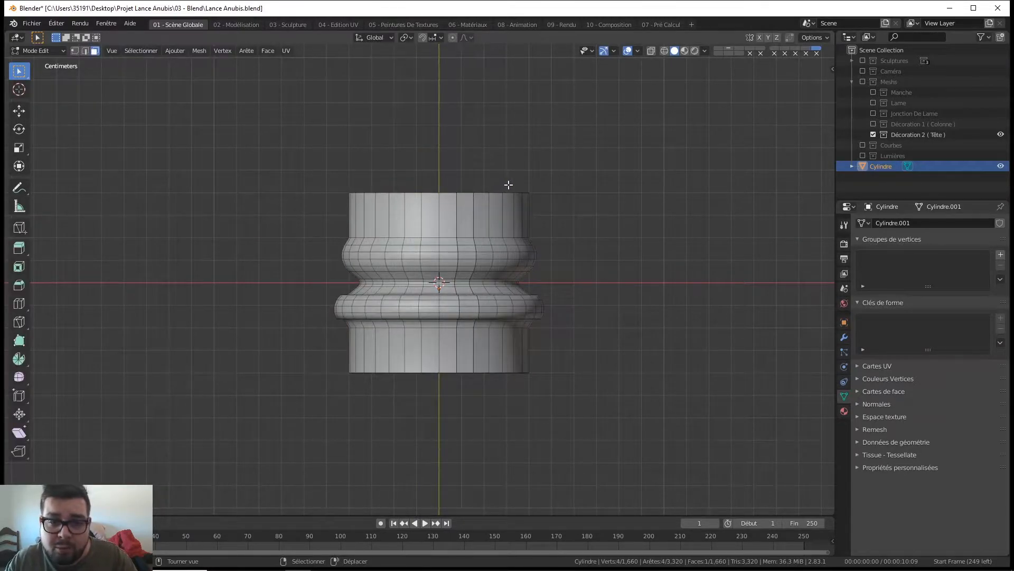
{"action": "key", "text": "Tab"}
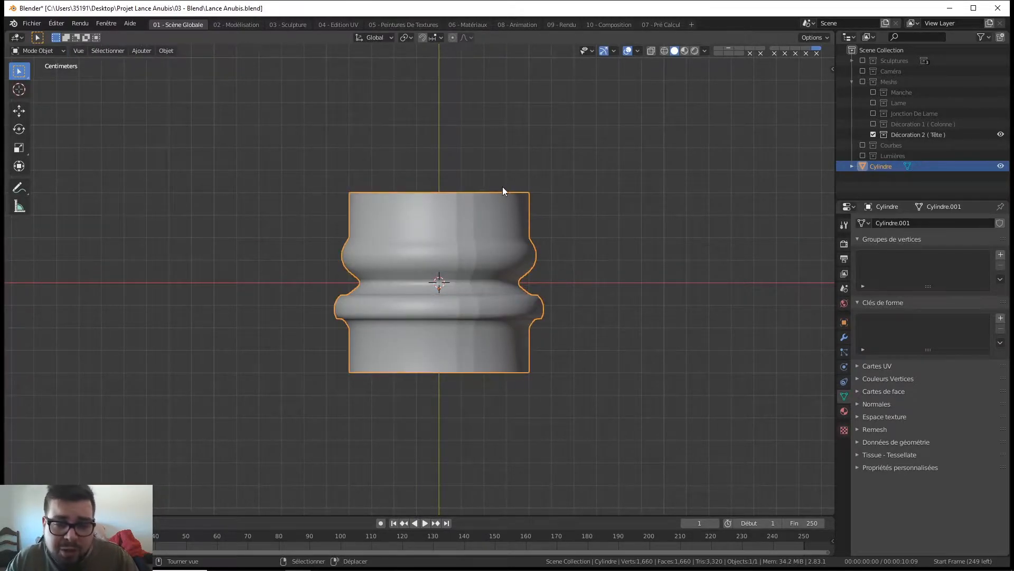
{"action": "middle_click_drag", "start_coordinate": [571, 289], "coordinate": [493, 134]}
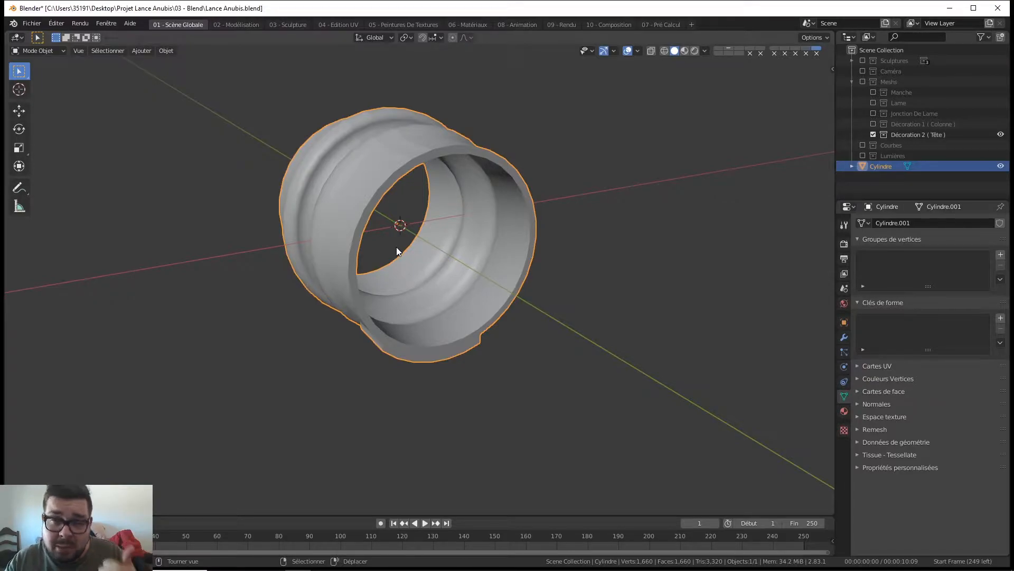
Step: Enter Edit Mode on the cylinder and select its entire mesh in the top view
{"action": "key", "text": "KP_7"}
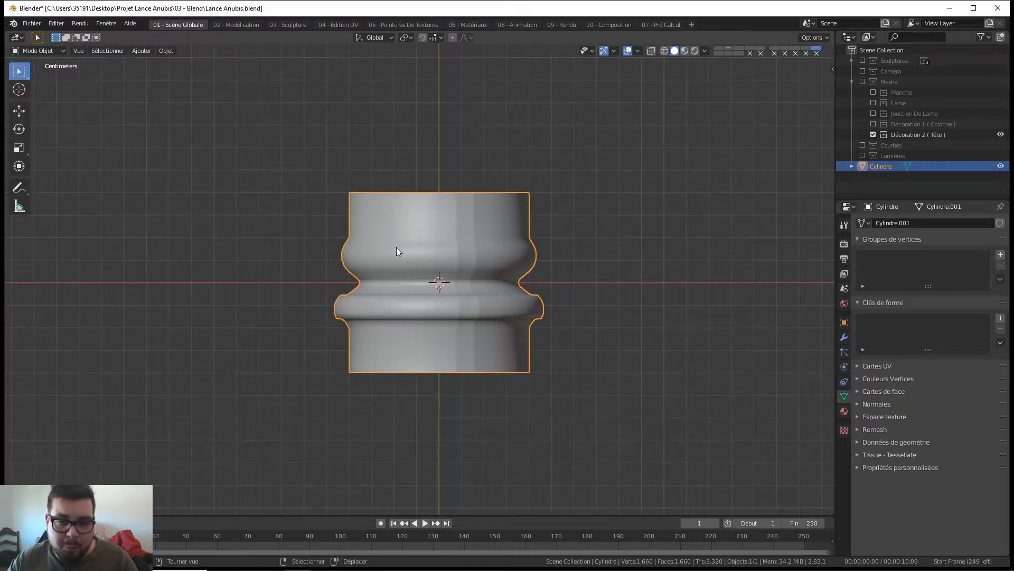
{"action": "middle_click_drag", "start_coordinate": [469, 287], "coordinate": [491, 285]}
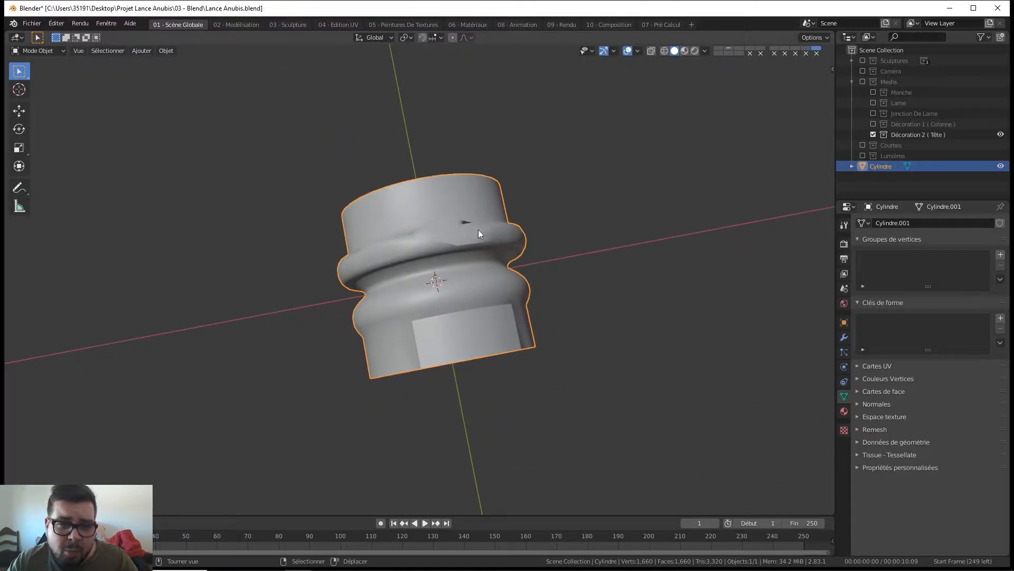
{"action": "middle_click_drag", "start_coordinate": [487, 291], "coordinate": [485, 132]}
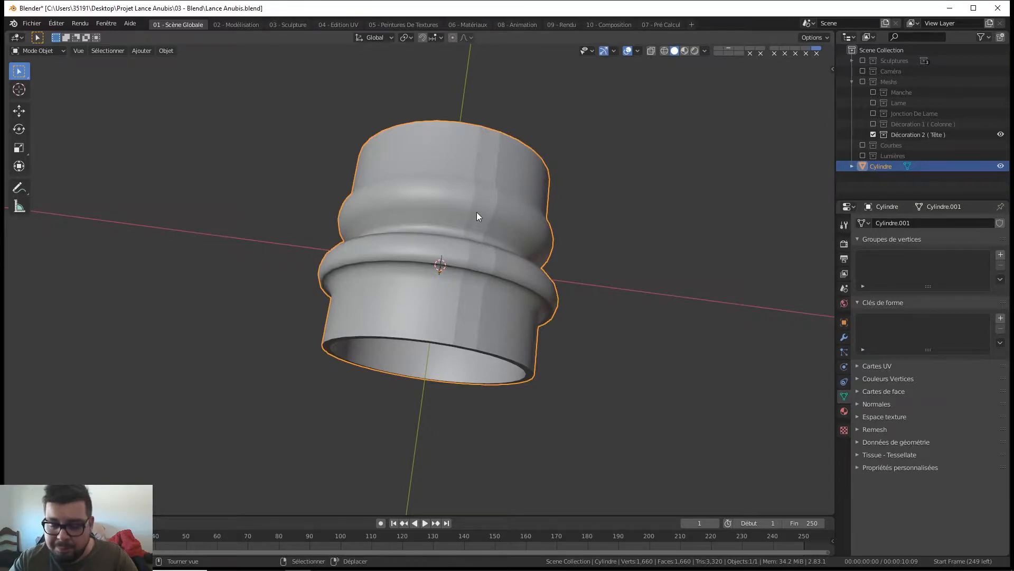
{"action": "key", "text": "KP_7"}
{"action": "key", "text": "KP_1"}
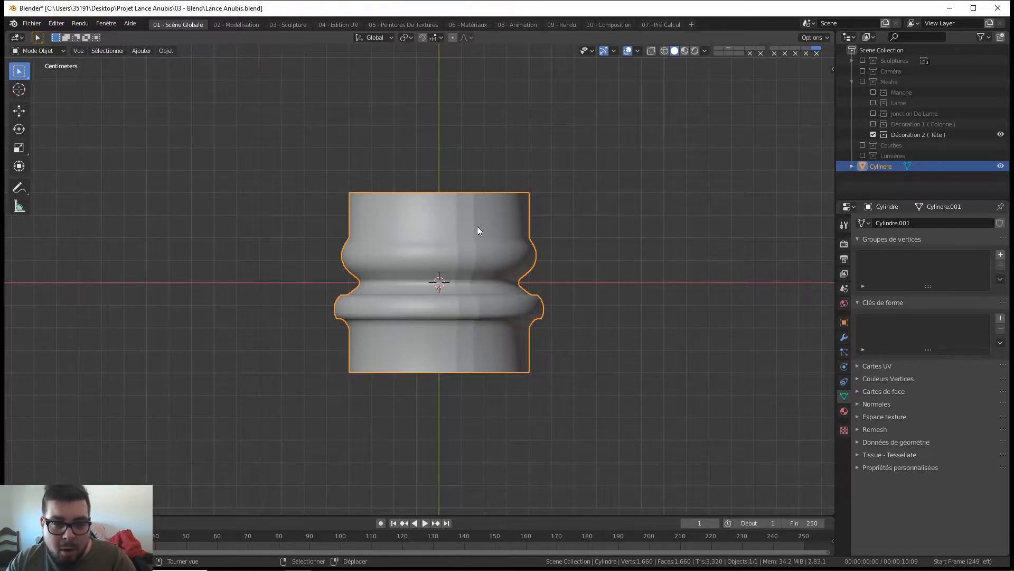
{"action": "key", "text": "Tab"}
{"action": "key", "text": "a"}
{"action": "left_click", "coordinate": [480, 174]}
{"action": "key", "text": "a"}
{"action": "left_click", "coordinate": [483, 139]}
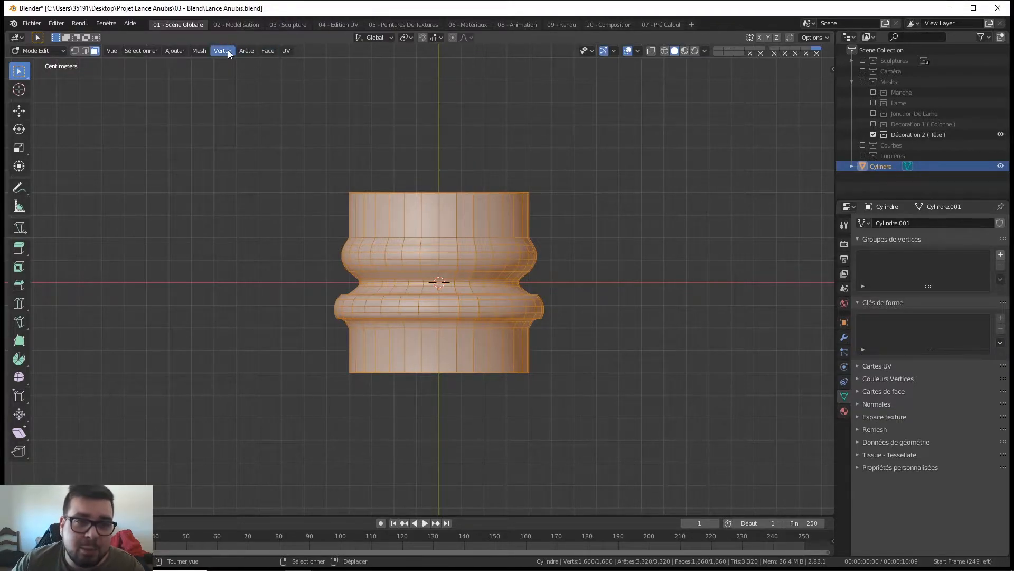
Step: Run the Dissoudre dégénérés cleanup twice on the whole selected mesh
{"action": "left_click", "coordinate": [193, 51]}
{"action": "mouse_move", "coordinate": [235, 281]}
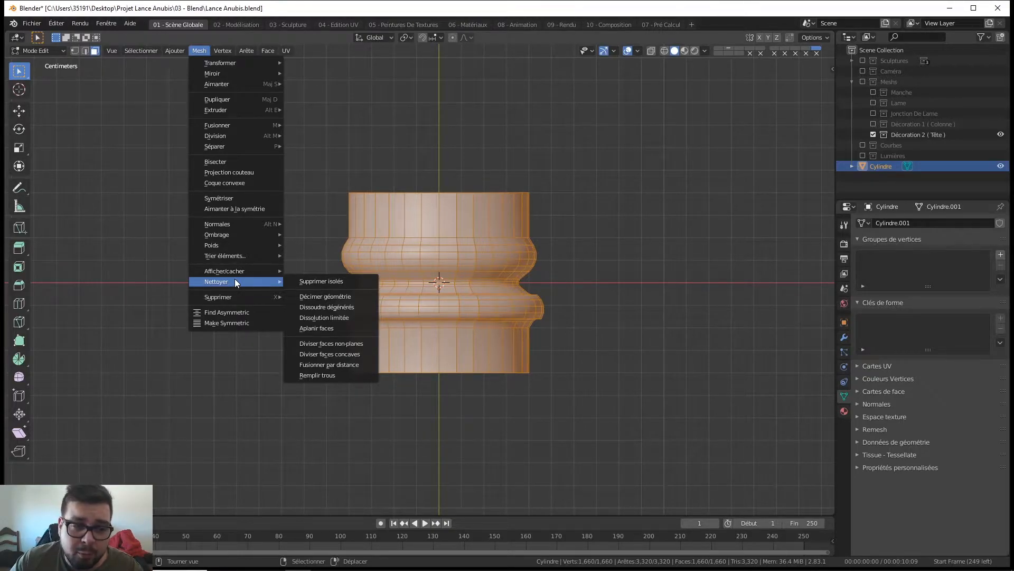
{"action": "right_click", "coordinate": [236, 279]}
{"action": "left_click", "coordinate": [227, 279]}
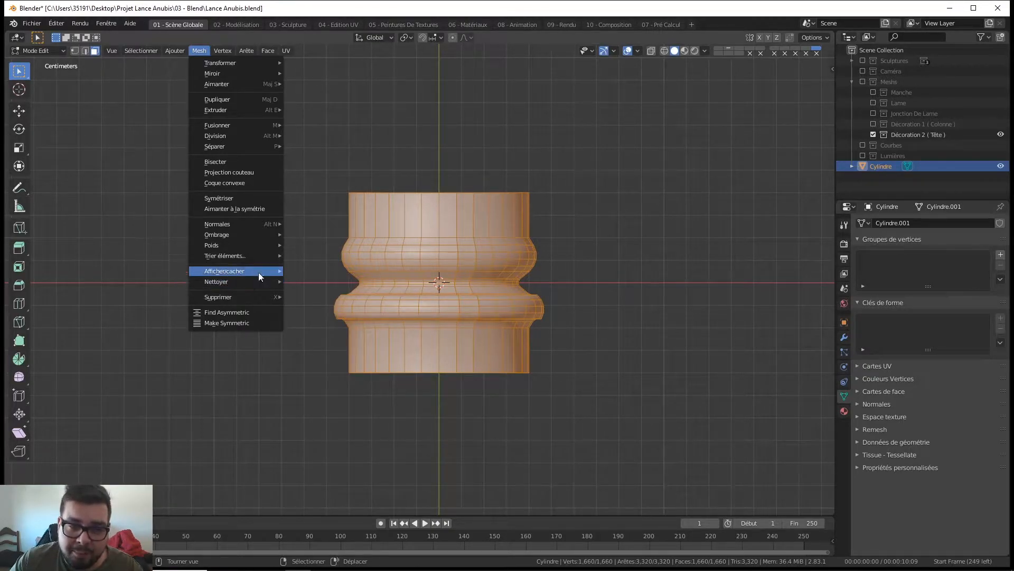
{"action": "key", "text": "q"}
{"action": "mouse_move", "coordinate": [344, 254]}
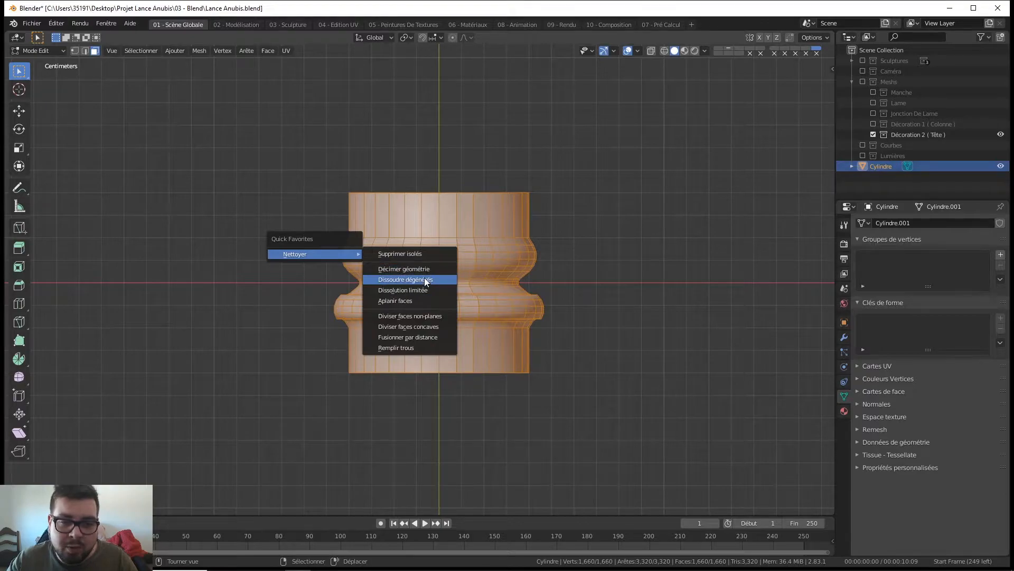
{"action": "left_click", "coordinate": [417, 280]}
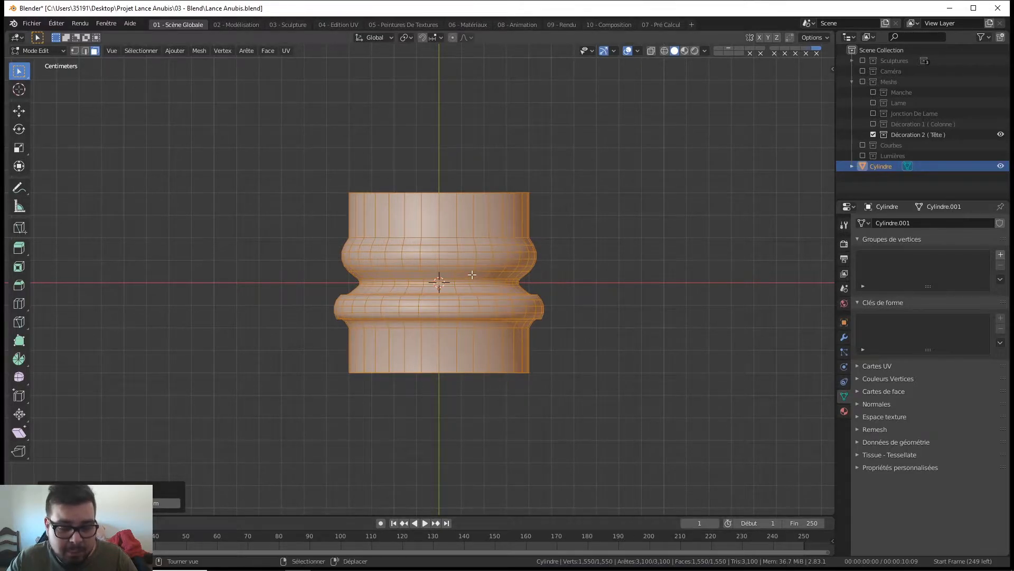
{"action": "key", "text": "q"}
{"action": "mouse_move", "coordinate": [471, 274]}
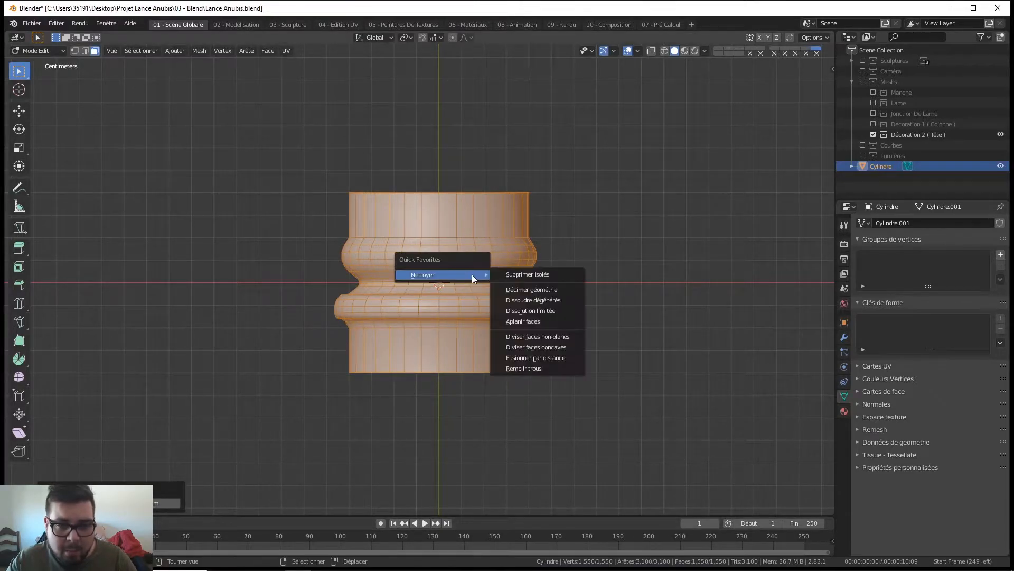
{"action": "left_click", "coordinate": [534, 300]}
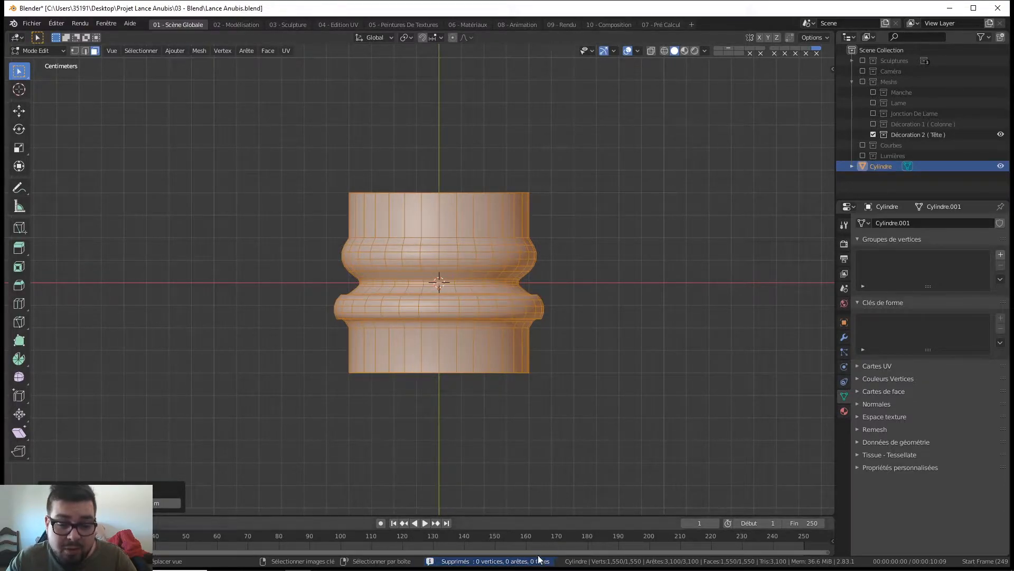
Step: Merge the selected vertices by distance and delete any loose vertices and edges
{"action": "key", "text": "q"}
{"action": "mouse_move", "coordinate": [509, 296]}
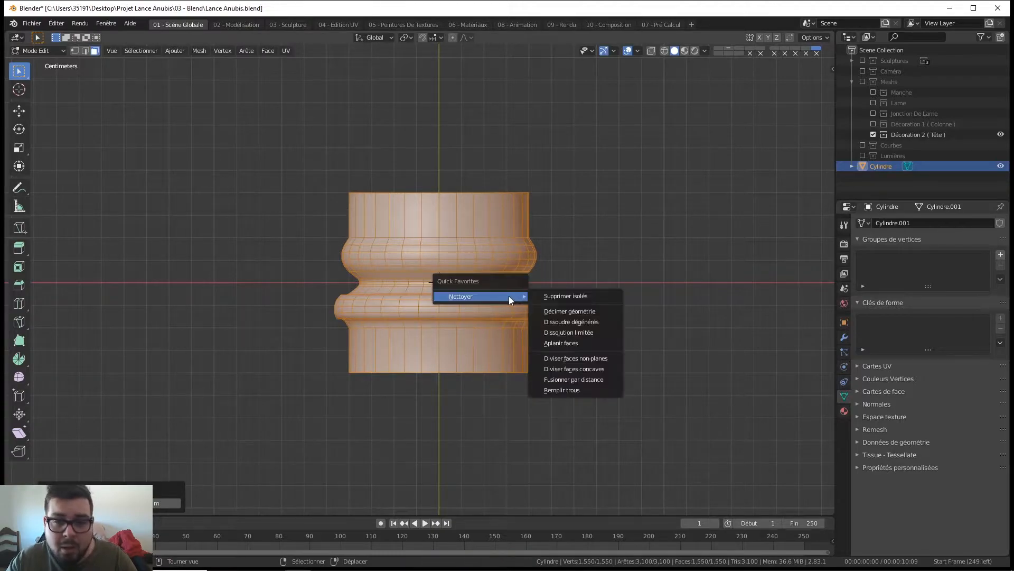
{"action": "left_click", "coordinate": [580, 379]}
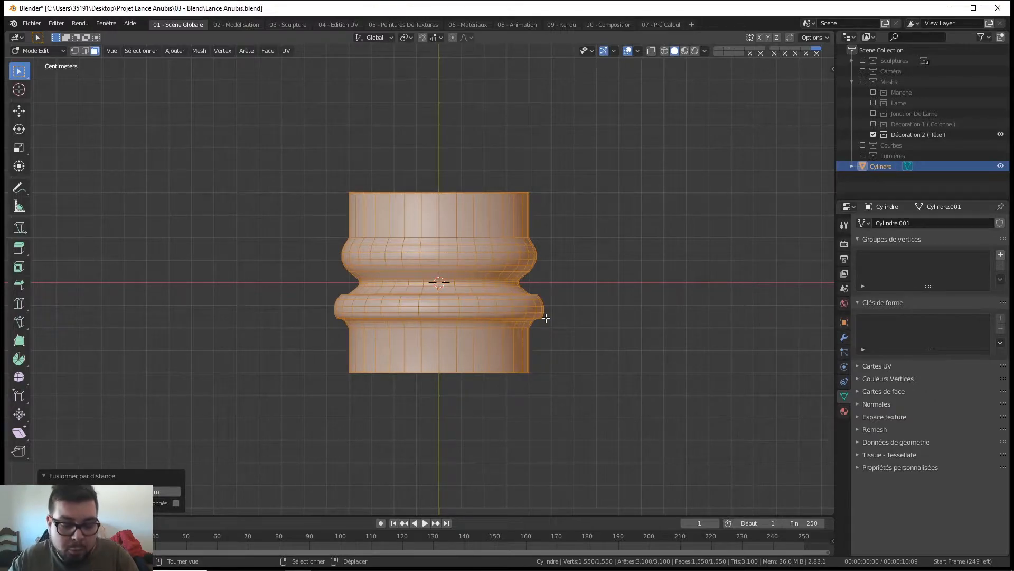
{"action": "key", "text": "q"}
{"action": "mouse_move", "coordinate": [546, 318]}
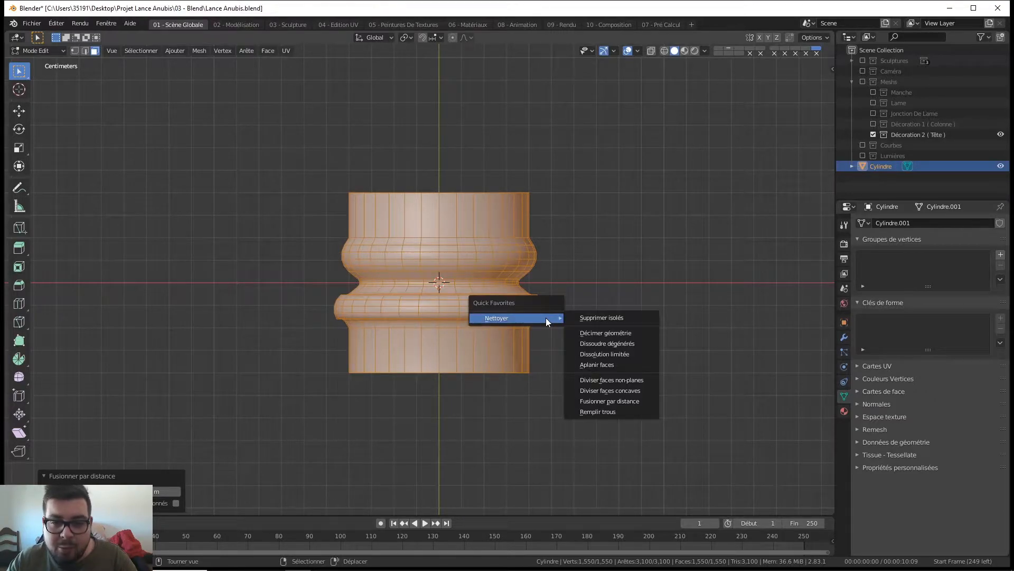
{"action": "left_click", "coordinate": [609, 318]}
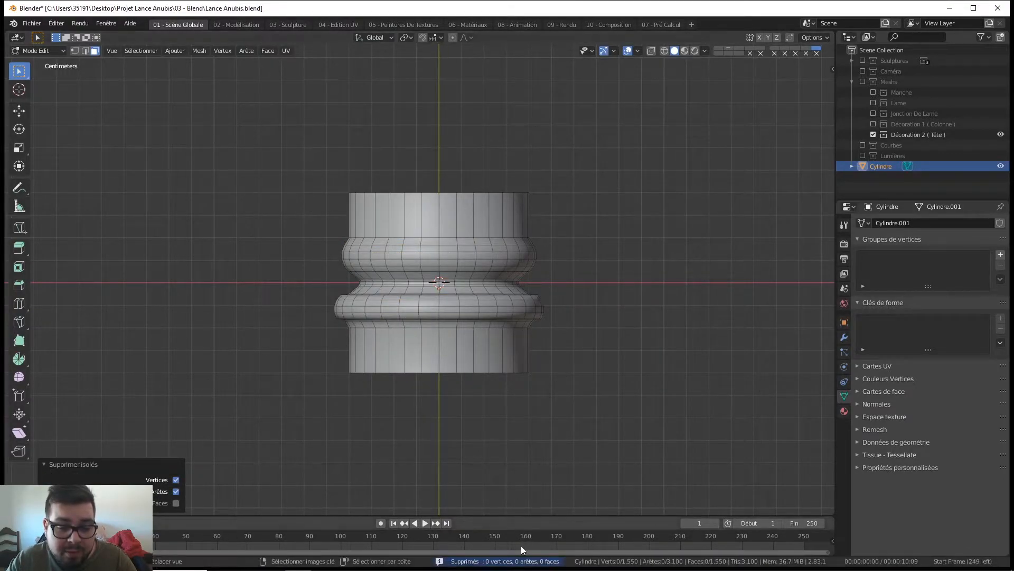
Step: Return to Object Mode, deselect the cylinder and examine its shading from above and around the dented ring
{"action": "key", "text": "Tab"}
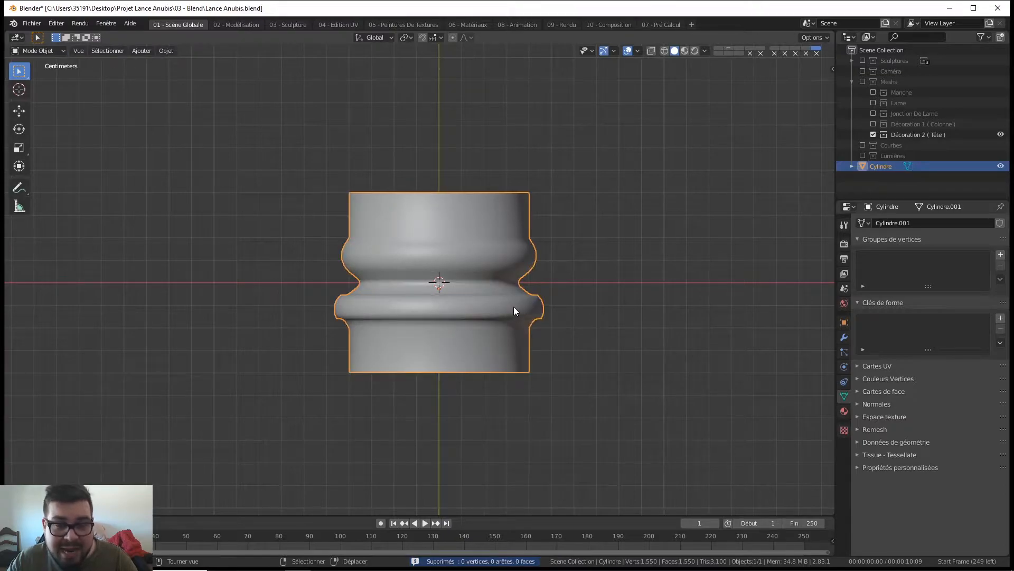
{"action": "key", "text": "a"}
{"action": "left_click", "coordinate": [528, 248]}
{"action": "middle_click_drag", "start_coordinate": [528, 249], "coordinate": [503, 160]}
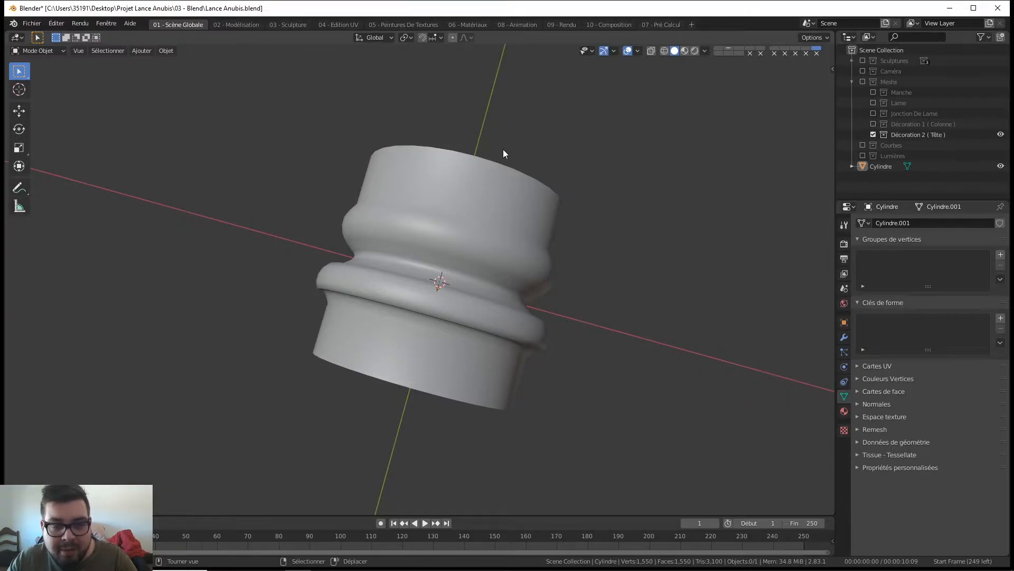
{"action": "key", "text": "KP_7"}
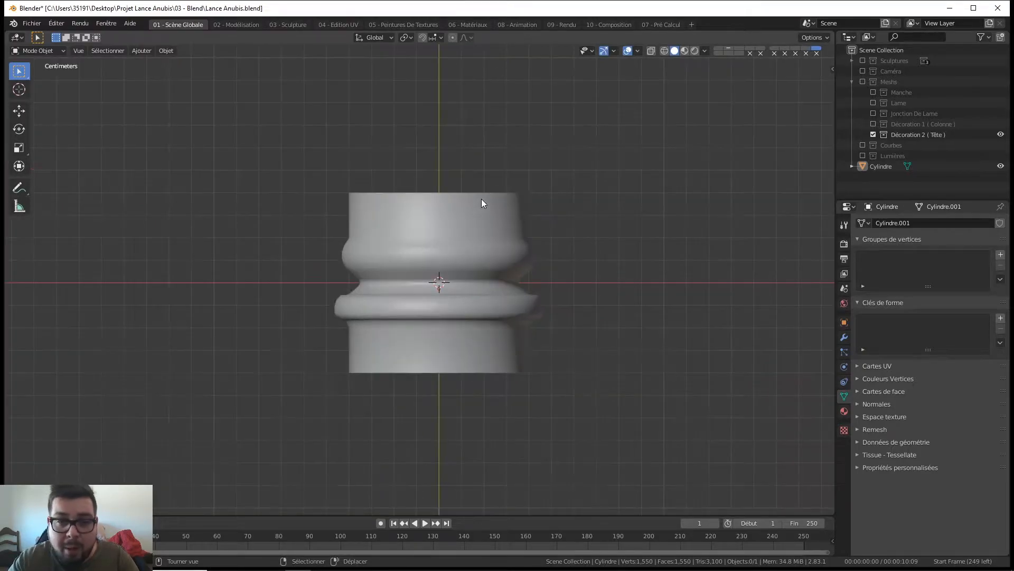
{"action": "middle_click_drag", "start_coordinate": [569, 268], "coordinate": [427, 204]}
{"action": "scroll", "coordinate": [386, 274], "scroll_direction": "up", "scroll_amount": 2}
{"action": "middle_click_drag", "start_coordinate": [388, 273], "coordinate": [405, 238]}
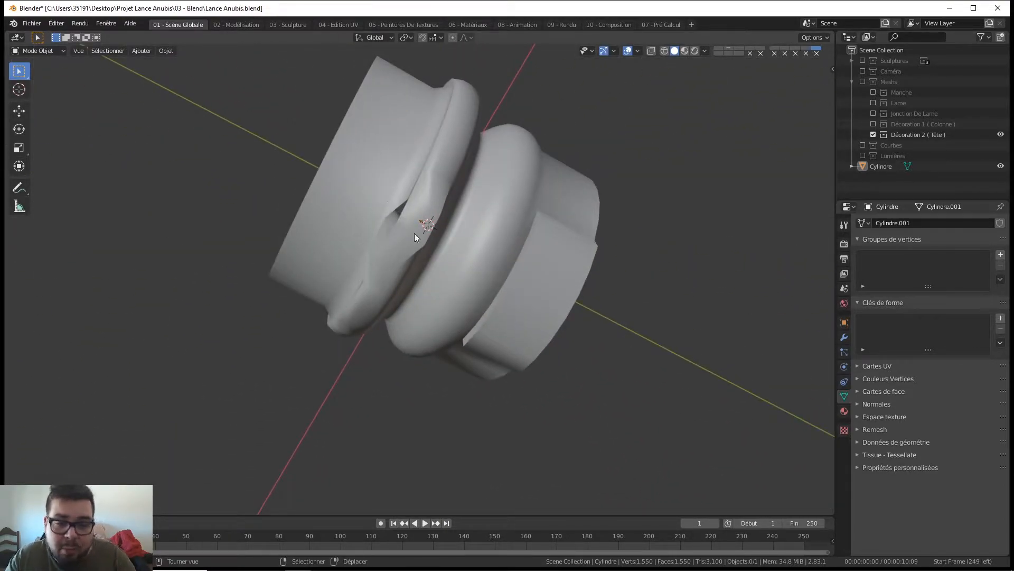
Step: Select the six outer faces of the raised block on the cylinder's end band and try a free move
{"action": "left_click", "coordinate": [522, 267]}
{"action": "middle_click_drag", "start_coordinate": [545, 276], "coordinate": [515, 206]}
{"action": "key", "text": "Tab"}
{"action": "left_click", "coordinate": [510, 262]}
{"action": "left_click", "coordinate": [525, 289], "text": "shift"}
{"action": "left_click", "coordinate": [526, 307], "text": "shift"}
{"action": "left_click", "coordinate": [521, 253], "text": "shift"}
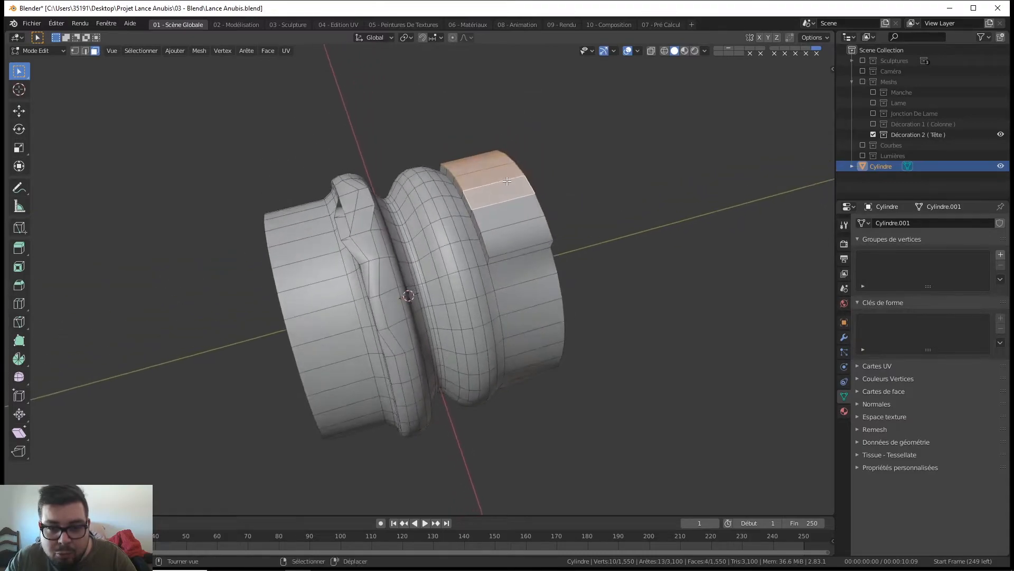
{"action": "left_click", "coordinate": [514, 211], "text": "shift"}
{"action": "left_click", "coordinate": [523, 232], "text": "shift"}
{"action": "key", "text": "g"}
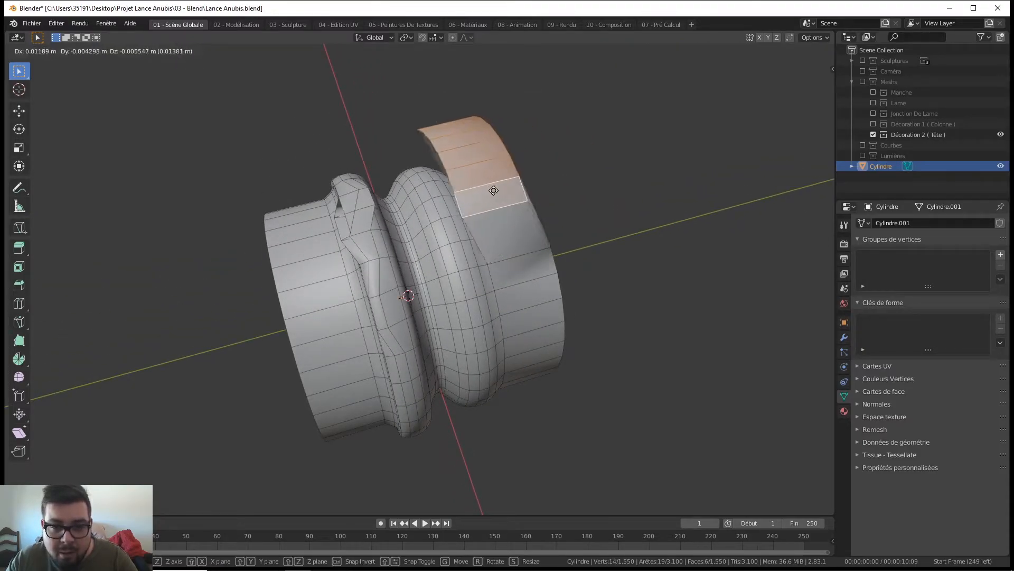
{"action": "key", "text": "Escape"}
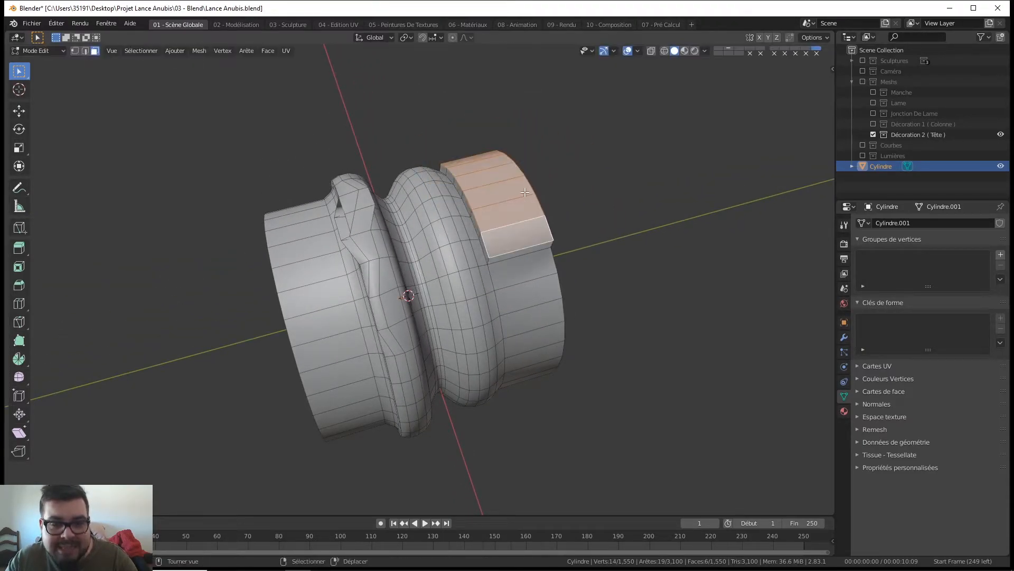
Step: Examine the raised block and the open end of the cylinder in both Object Mode and Edit Mode
{"action": "middle_click_drag", "start_coordinate": [507, 205], "coordinate": [363, 133]}
{"action": "key", "text": "Tab"}
{"action": "middle_click_drag", "start_coordinate": [431, 243], "coordinate": [421, 218]}
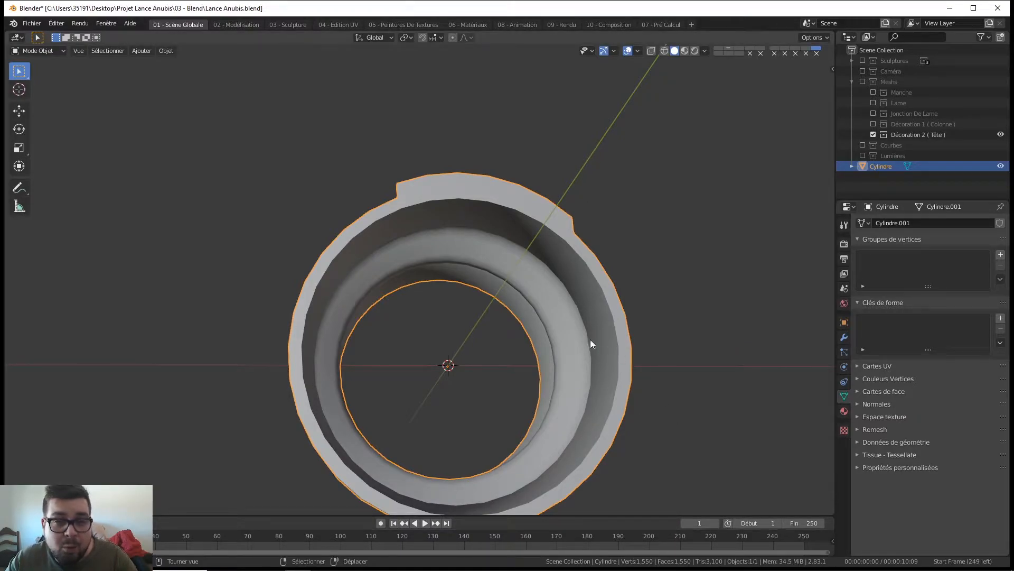
{"action": "key", "text": "Tab"}
{"action": "middle_click_drag", "start_coordinate": [562, 308], "coordinate": [489, 310]}
{"action": "key", "text": "Tab"}
{"action": "middle_click_drag", "start_coordinate": [470, 205], "coordinate": [477, 238]}
Step: In edge selection mode, select the lower edge loop of the dented ring and reshape it with LoopTools Cercle
{"action": "key", "text": "Tab"}
{"action": "scroll", "coordinate": [476, 239], "scroll_direction": "up", "scroll_amount": 3}
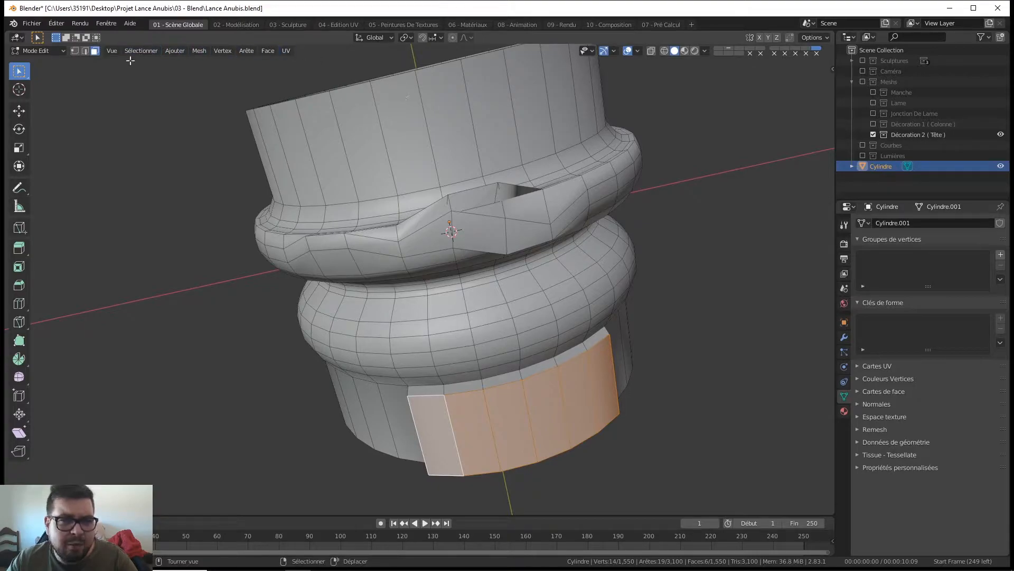
{"action": "left_click", "coordinate": [85, 51]}
{"action": "middle_click_drag", "start_coordinate": [458, 201], "coordinate": [465, 213]}
{"action": "left_click", "coordinate": [458, 211]}
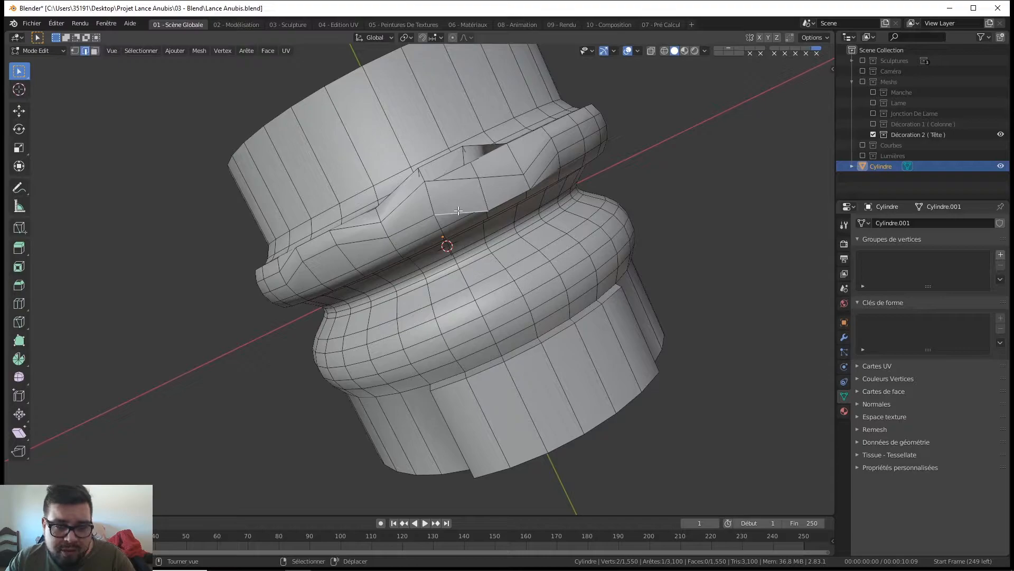
{"action": "left_click", "coordinate": [458, 210], "text": "alt"}
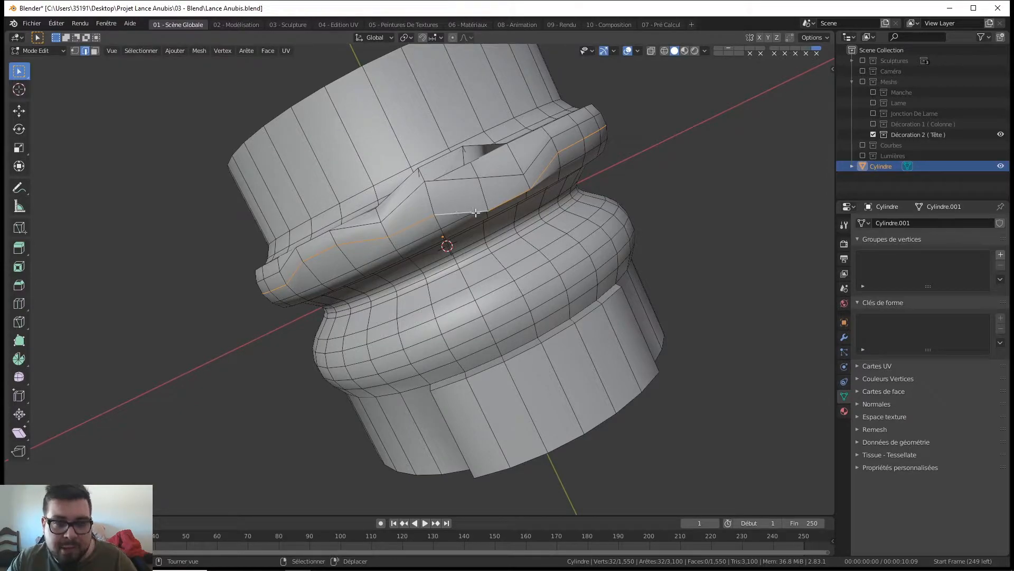
{"action": "right_click", "coordinate": [362, 135]}
{"action": "mouse_move", "coordinate": [361, 136]}
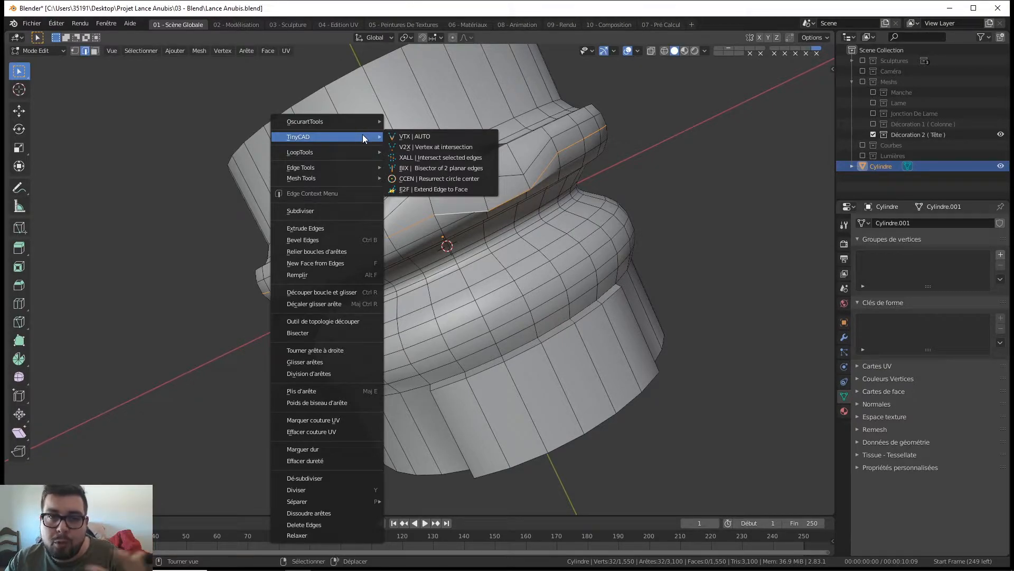
{"action": "mouse_move", "coordinate": [300, 153]}
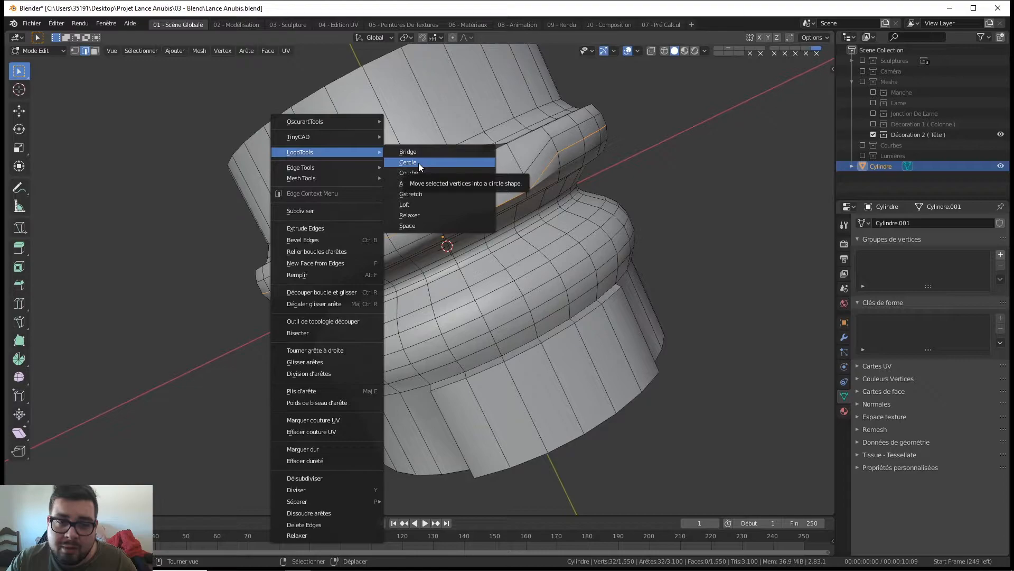
{"action": "left_click", "coordinate": [419, 163]}
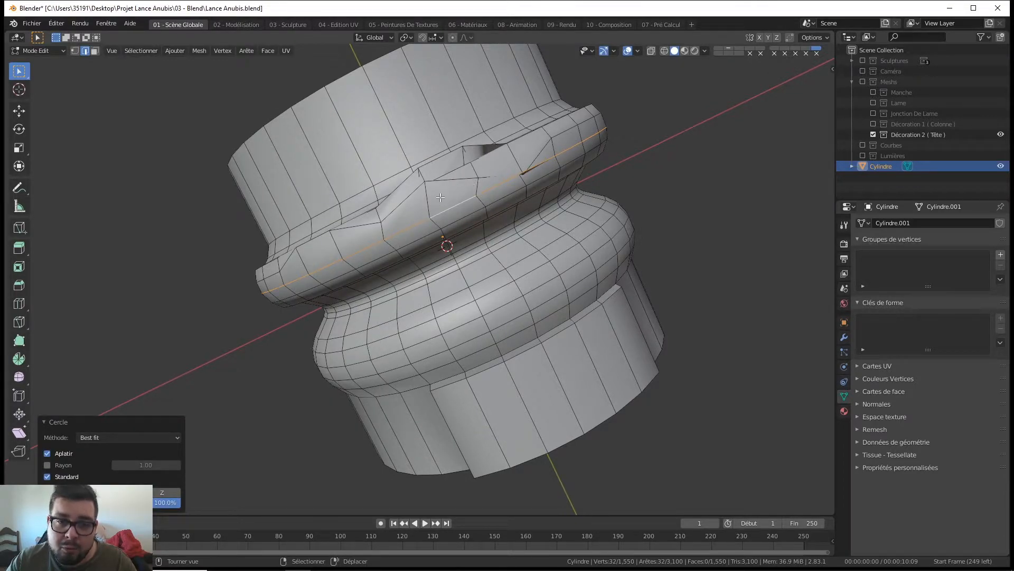
Step: Round the middle edge loop of the dented ring, just above the repaired one, with LoopTools Cercle
{"action": "key", "text": "ctrl+z"}
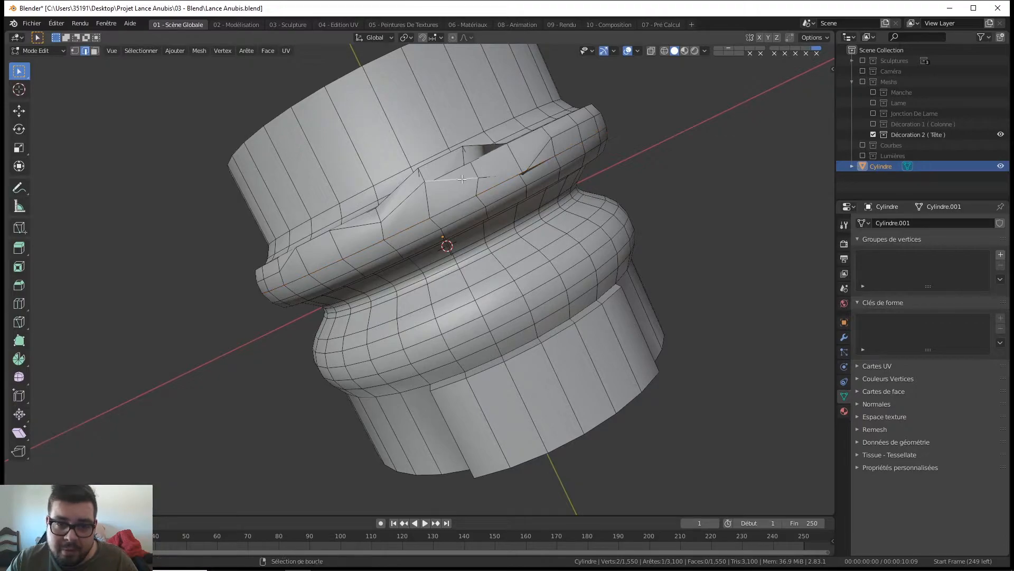
{"action": "right_click", "coordinate": [461, 178]}
{"action": "mouse_move", "coordinate": [461, 174]}
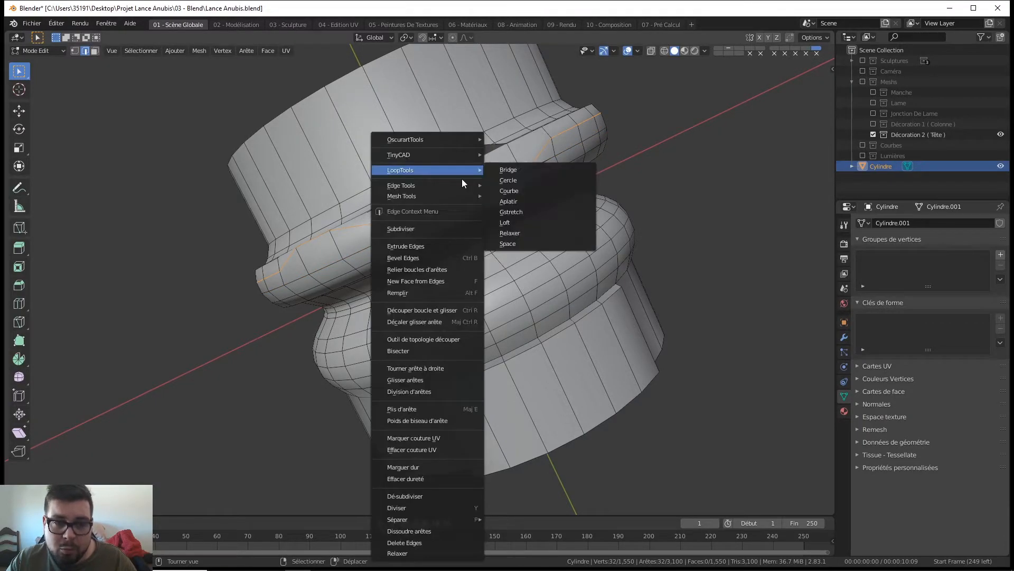
{"action": "left_click", "coordinate": [528, 180]}
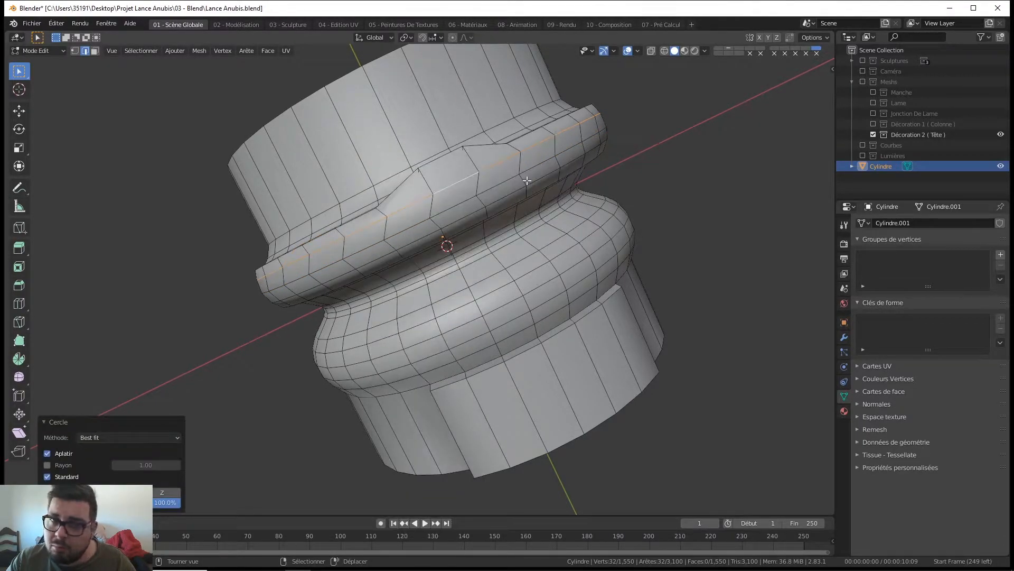
Step: Select the edge loop along the dented ring's upper border and reshape it with LoopTools Cercle
{"action": "left_click", "coordinate": [436, 157]}
{"action": "left_click", "coordinate": [436, 157], "text": "alt"}
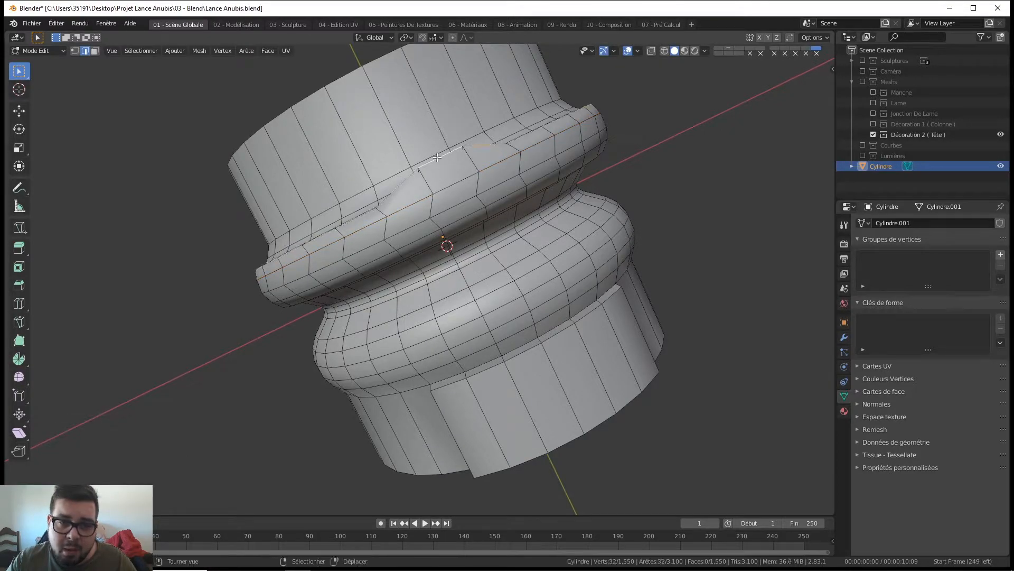
{"action": "right_click", "coordinate": [437, 157]}
{"action": "mouse_move", "coordinate": [438, 157]}
{"action": "left_click", "coordinate": [503, 168]}
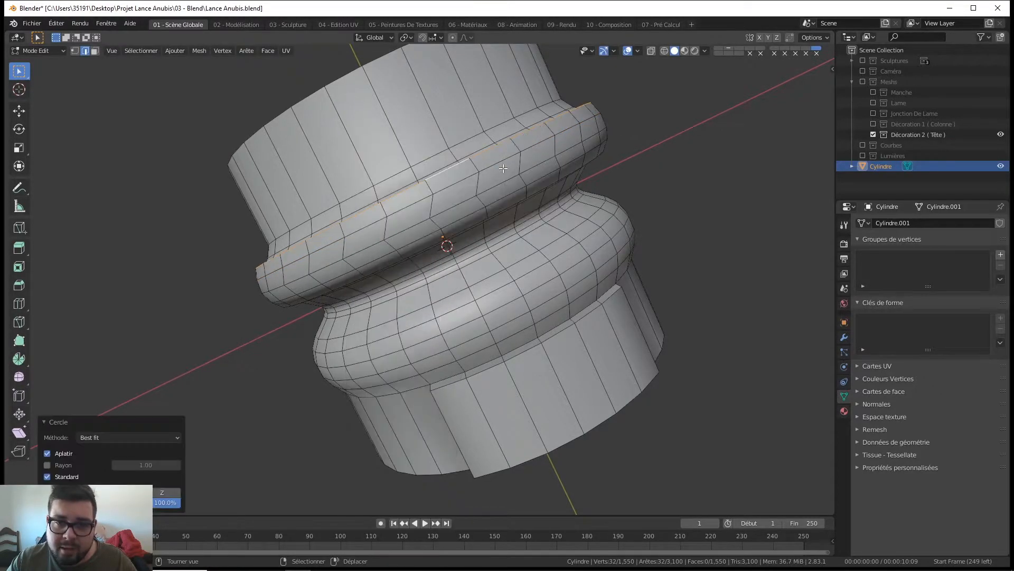
{"action": "middle_click_drag", "start_coordinate": [489, 164], "coordinate": [507, 229]}
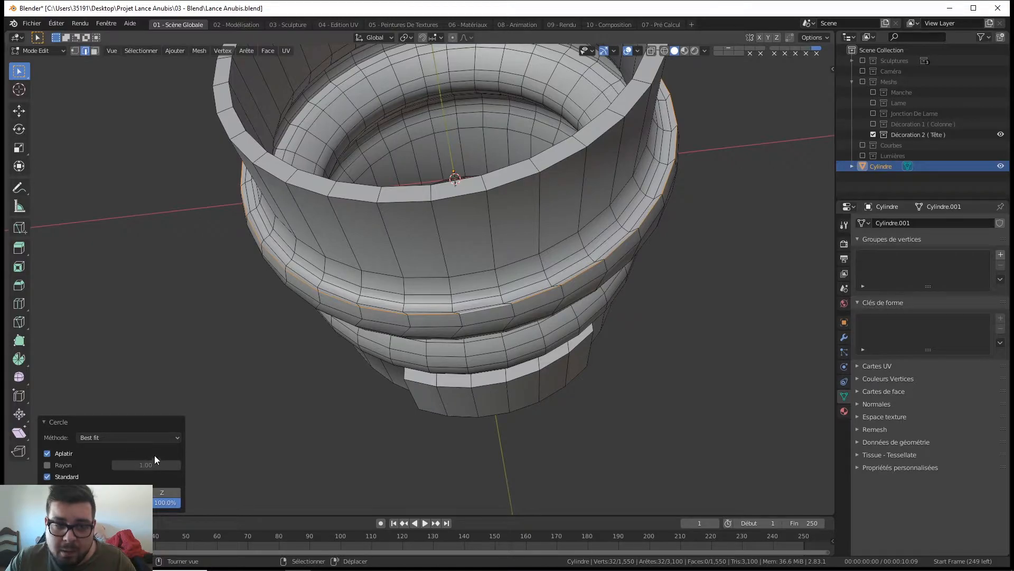
Step: Examine the reshaped ring from several angles, comparing it in Object Mode and Edit Mode
{"action": "key", "text": "Tab"}
{"action": "key", "text": "Tab"}
{"action": "middle_click_drag", "start_coordinate": [475, 320], "coordinate": [493, 287]}
{"action": "key", "text": "Tab"}
{"action": "key", "text": "Tab"}
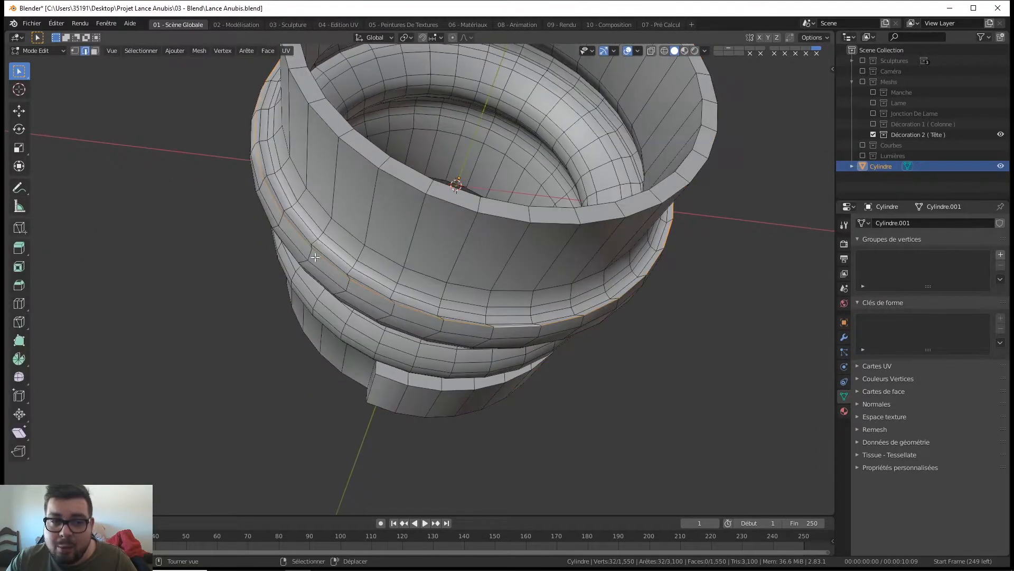
{"action": "middle_click_drag", "start_coordinate": [433, 297], "coordinate": [452, 239]}
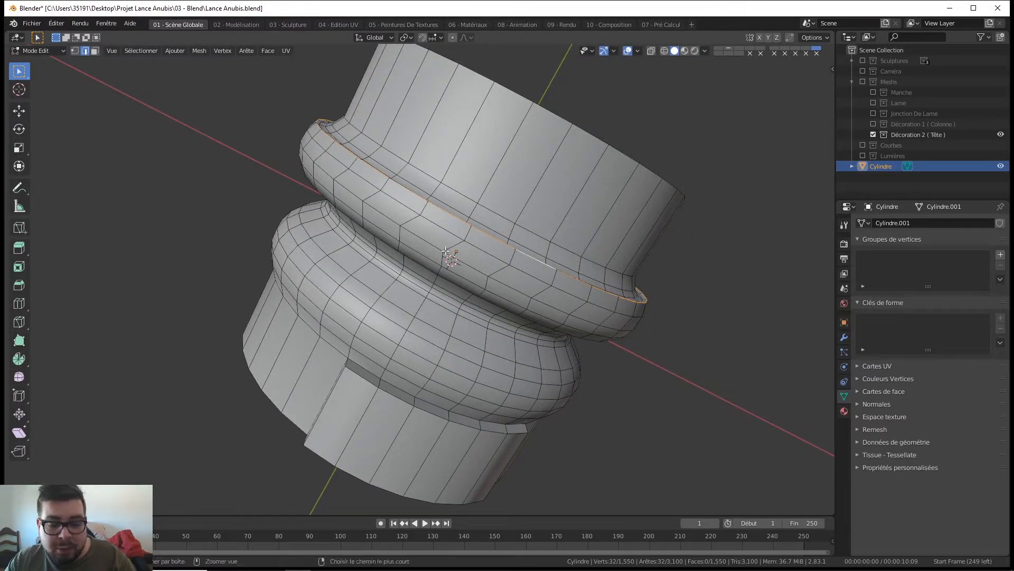
Step: Undo the last five edits made to the ringed cylinder
{"action": "key", "text": "ctrl+z"}
{"action": "key", "text": "ctrl+z"}
{"action": "key", "text": "ctrl+z"}
{"action": "key", "text": "ctrl+z"}
{"action": "key", "text": "ctrl+z"}
{"action": "key", "text": "Tab"}
{"action": "key", "text": "Tab"}
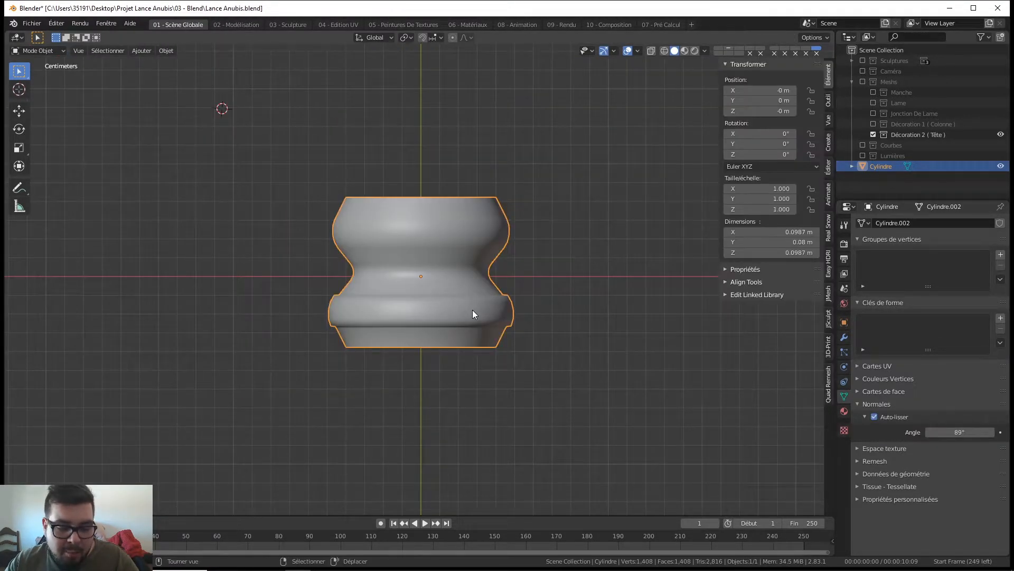
Step: Select the cylinder's entire mesh in Edit Mode and clean it up with Dissoudre dégénérés
{"action": "key", "text": "a"}
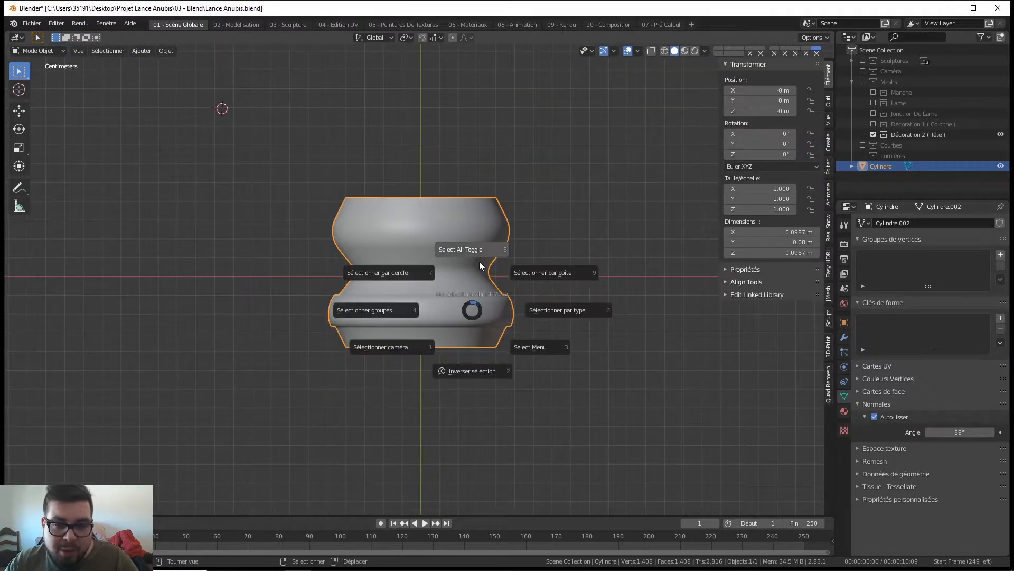
{"action": "left_click", "coordinate": [480, 261]}
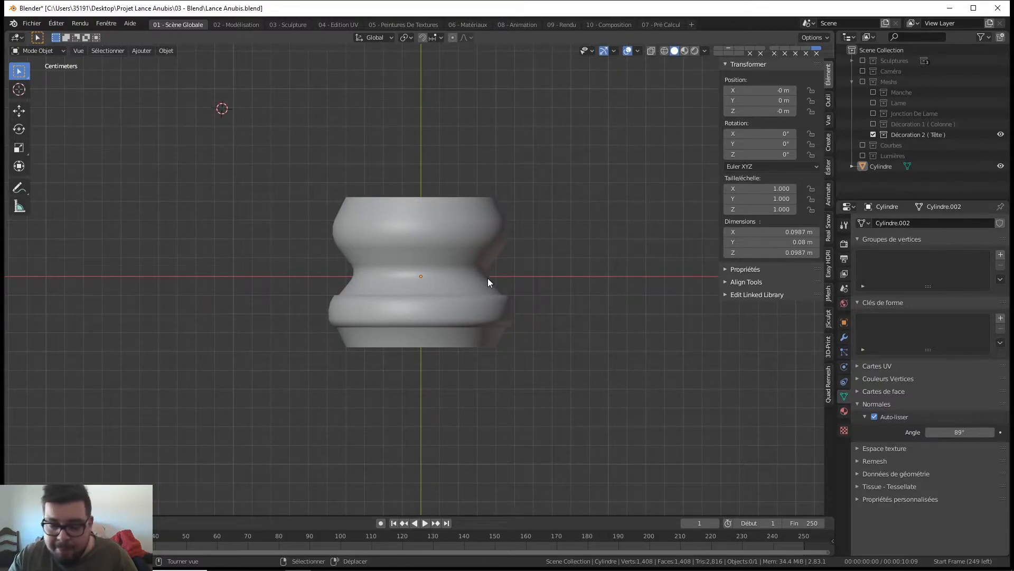
{"action": "left_click", "coordinate": [470, 270]}
{"action": "key", "text": "Tab"}
{"action": "key", "text": "a"}
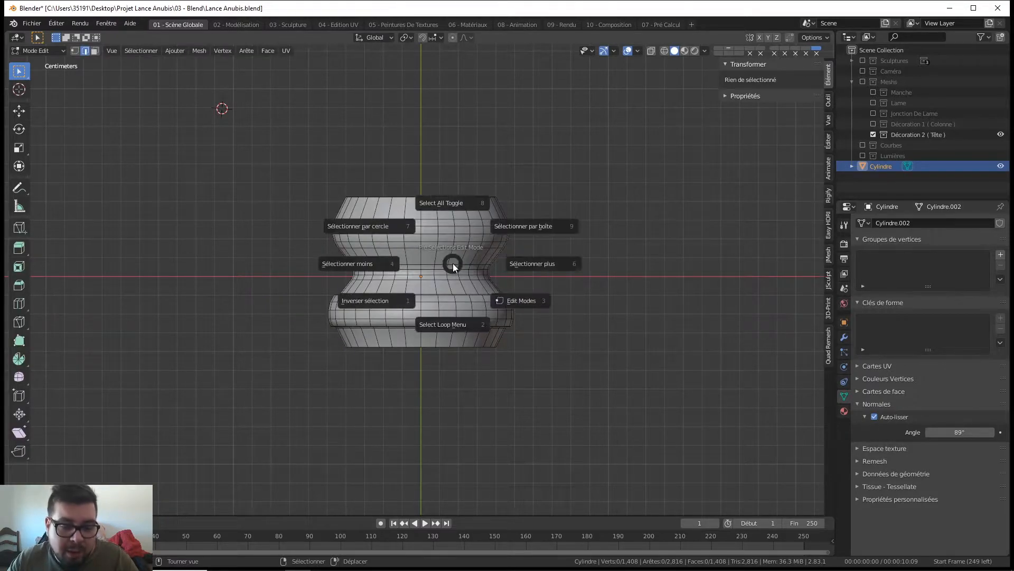
{"action": "left_click", "coordinate": [478, 203]}
{"action": "key", "text": "q"}
{"action": "mouse_move", "coordinate": [457, 241]}
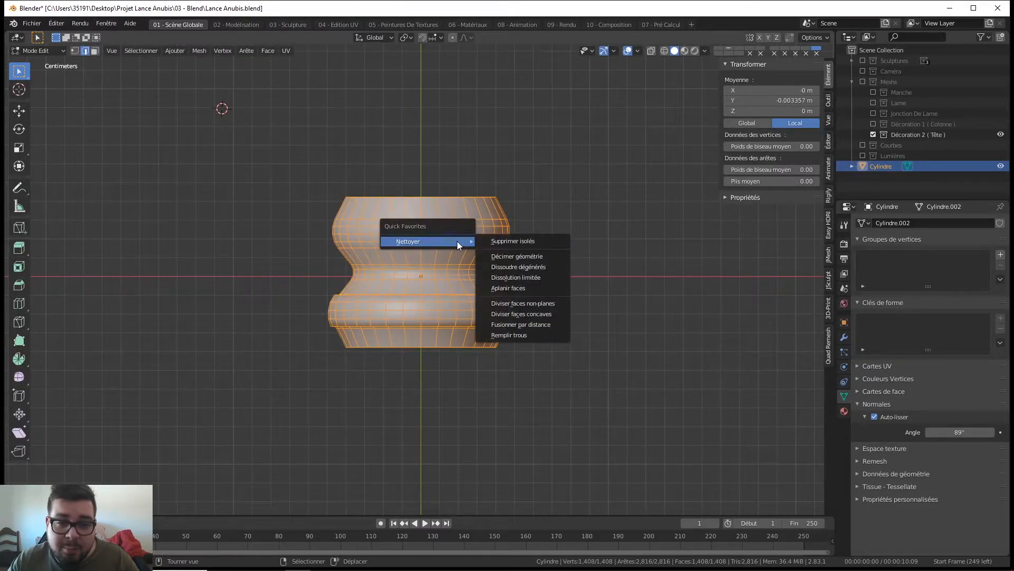
{"action": "left_click", "coordinate": [514, 265]}
Step: Merge the selected vertices by distance, delete isolated geometry with Supprimer isolés, and return to Object Mode
{"action": "key", "text": "q"}
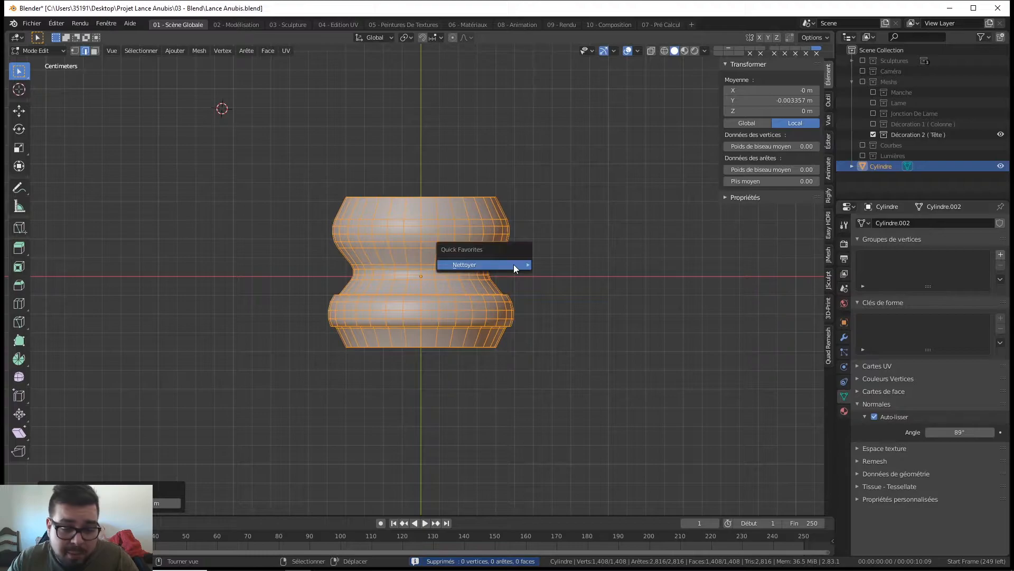
{"action": "mouse_move", "coordinate": [514, 267]}
{"action": "left_click", "coordinate": [590, 348]}
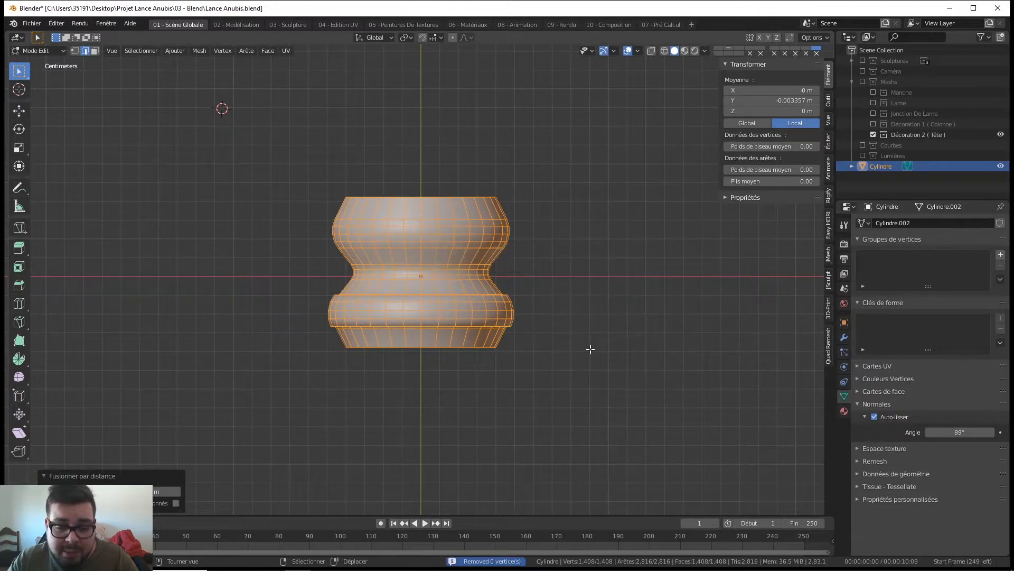
{"action": "key", "text": "q"}
{"action": "mouse_move", "coordinate": [586, 346]}
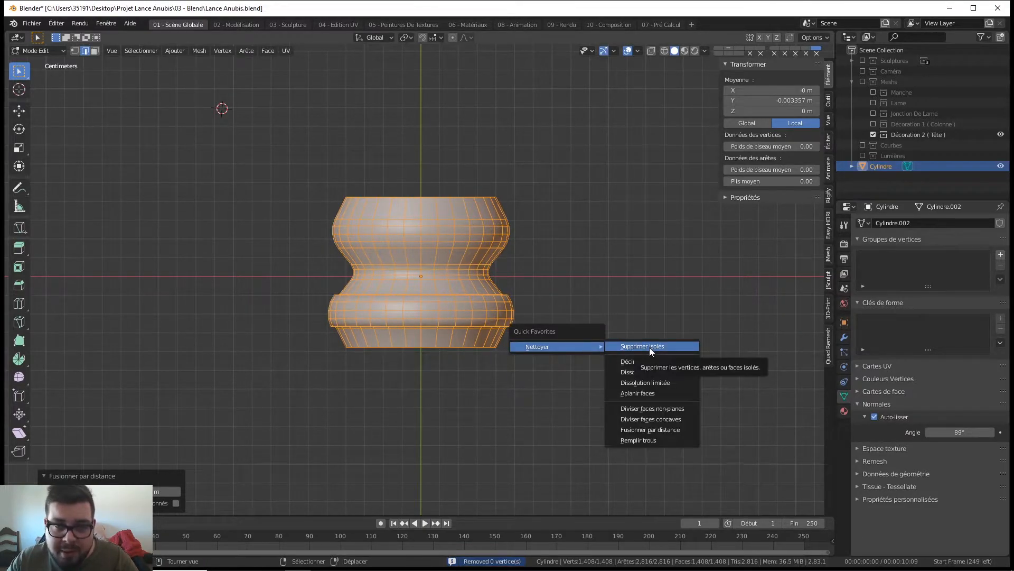
{"action": "left_click", "coordinate": [649, 347]}
{"action": "key", "text": "Tab"}
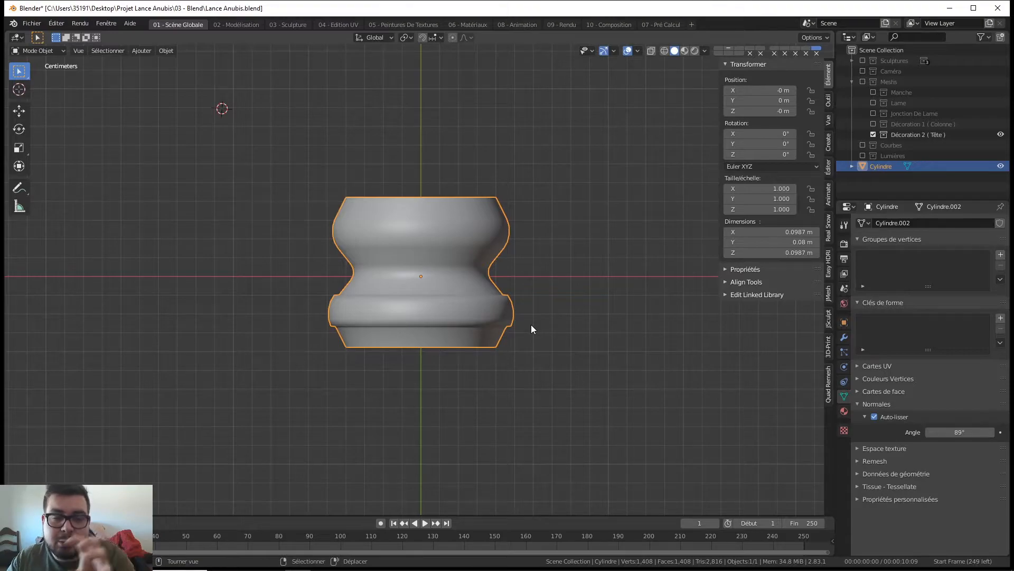
Step: Reset the 3D cursor to the world origin in front view
{"action": "middle_click_drag", "start_coordinate": [518, 290], "coordinate": [471, 336]}
{"action": "key", "text": "KP_1"}
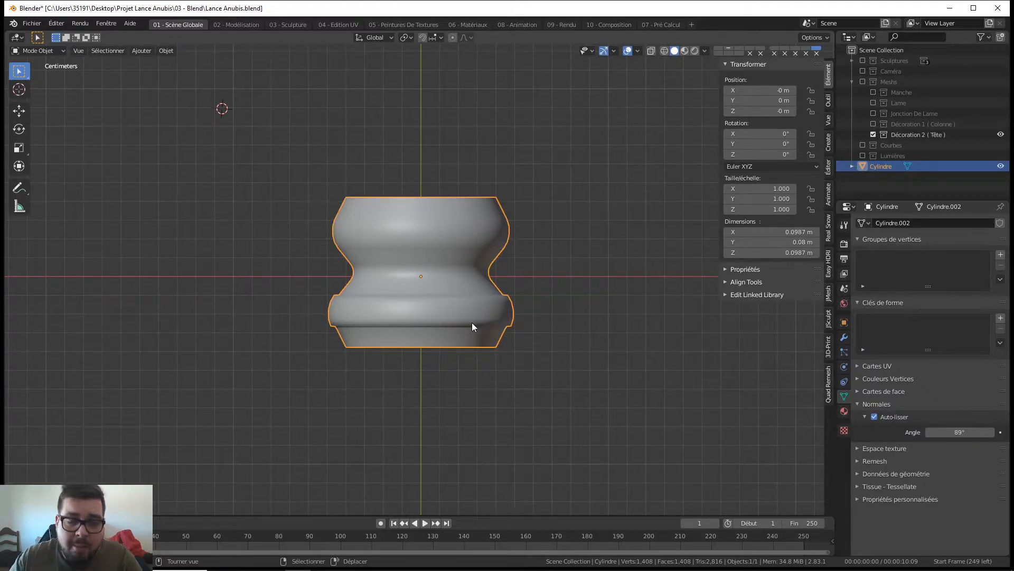
{"action": "scroll", "coordinate": [499, 318], "scroll_direction": "down", "scroll_amount": 1}
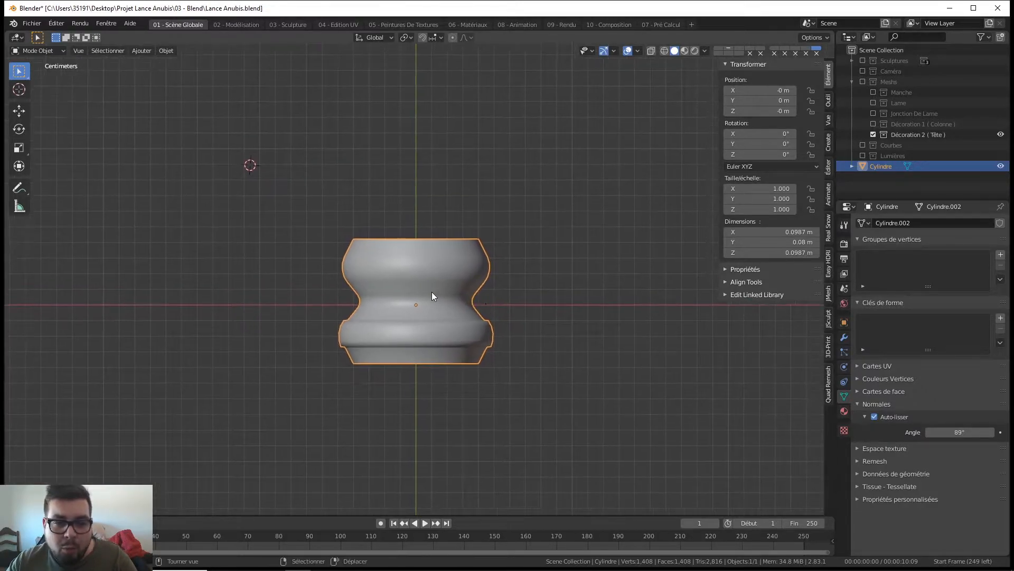
{"action": "scroll", "coordinate": [432, 291], "scroll_direction": "down", "scroll_amount": 1}
{"action": "key", "text": "shift+c"}
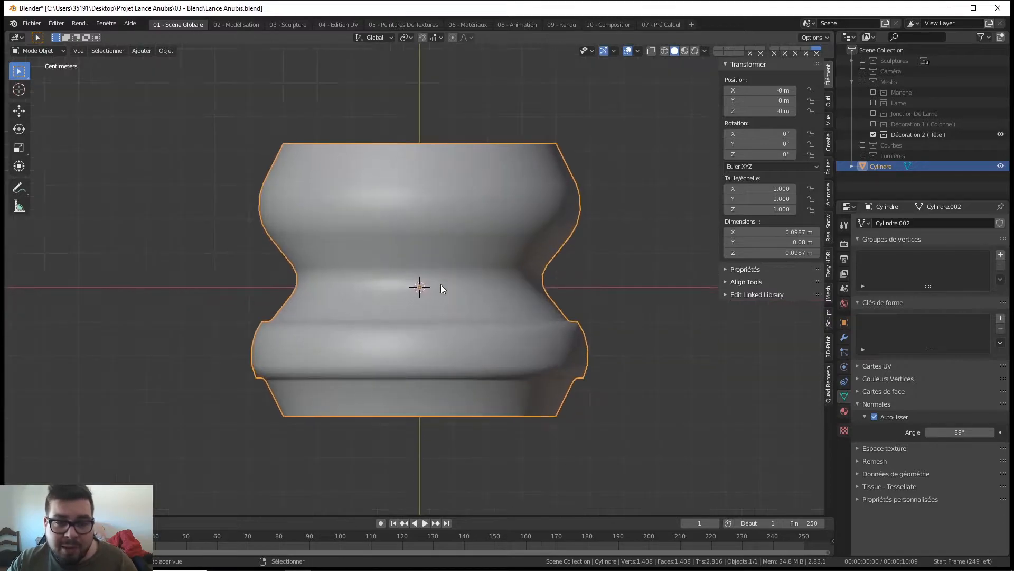
{"action": "scroll", "coordinate": [441, 295], "scroll_direction": "down", "scroll_amount": 4}
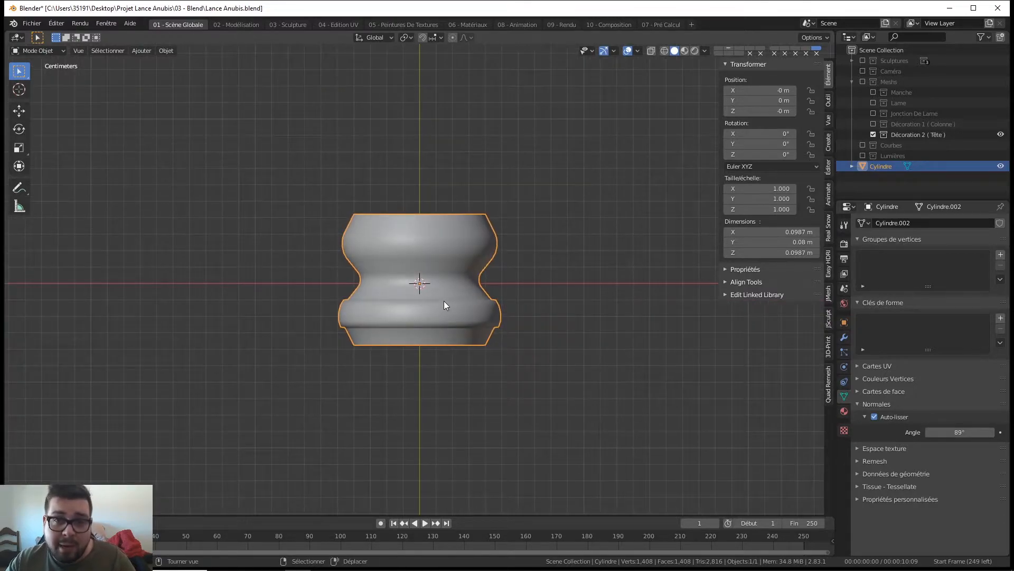
Step: Rename the cylinder object Habillage_Manche and deselect it
{"action": "double_click", "coordinate": [889, 166]}
{"action": "type", "text": "Habillag"}
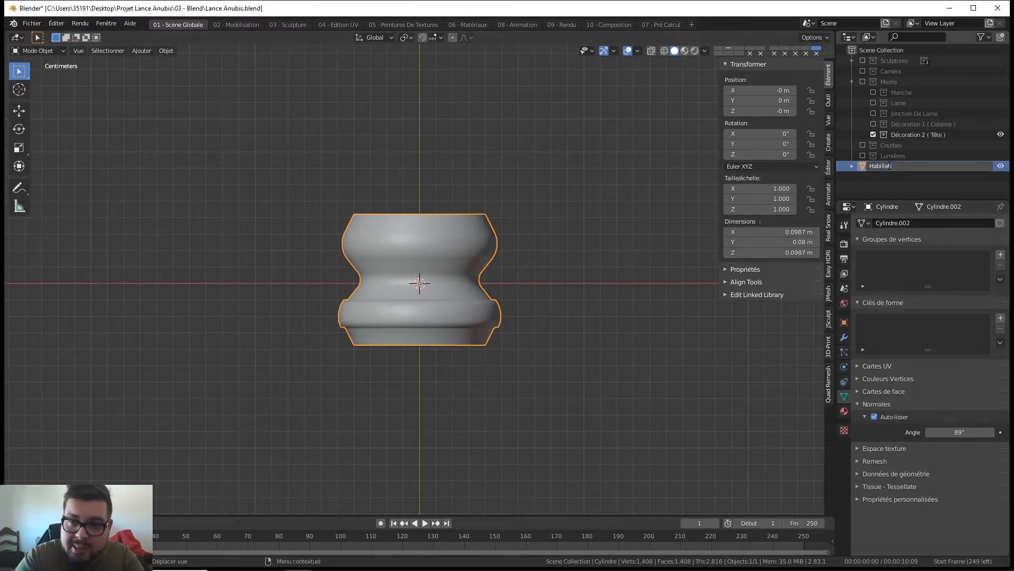
{"action": "type", "text": "e_Manche"}
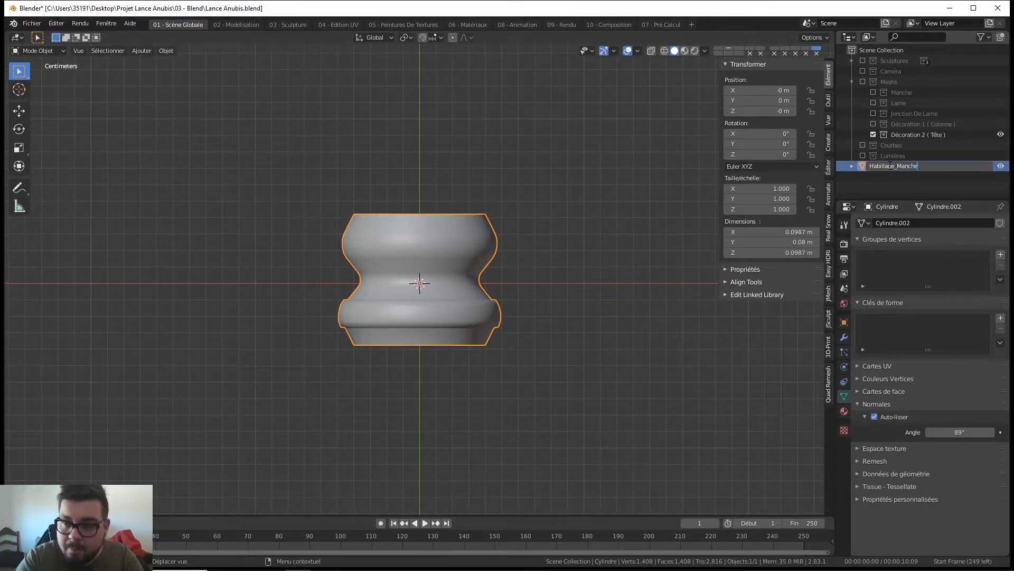
{"action": "key", "text": "Return"}
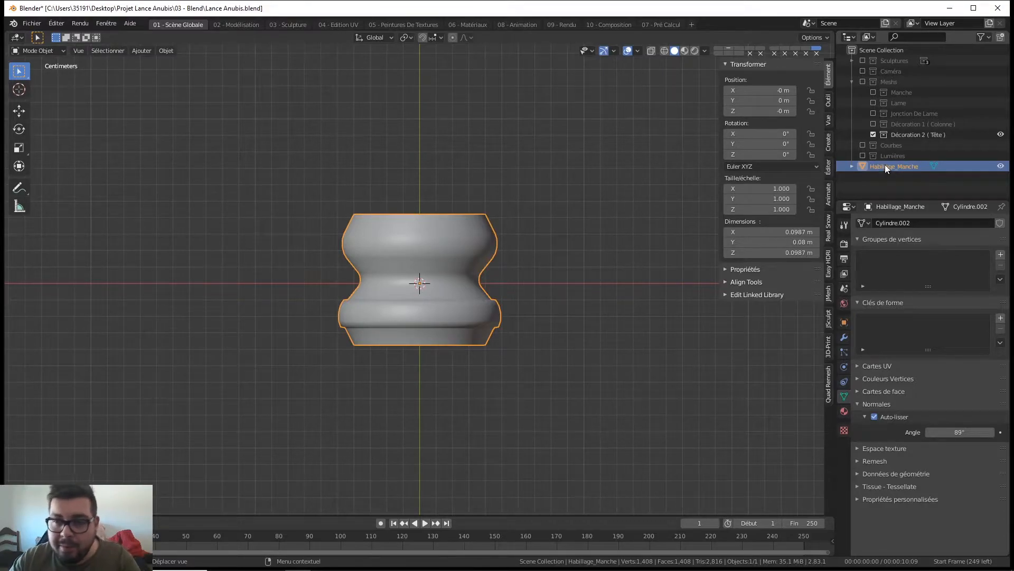
{"action": "key", "text": "a"}
{"action": "left_click", "coordinate": [620, 170]}
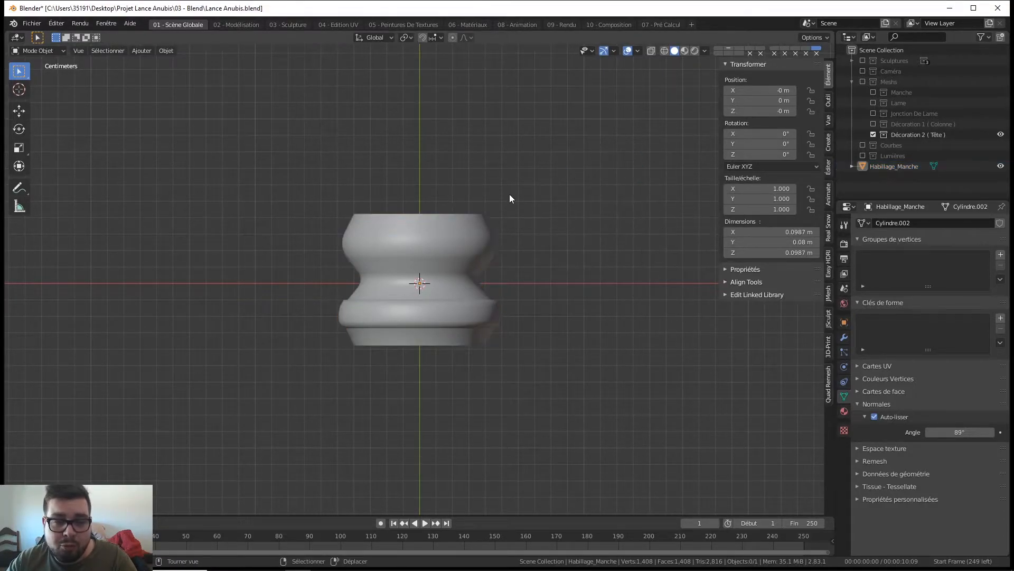
Step: Add a mesh cylinder at the world origin and rotate it 90° about the X axis
{"action": "key", "text": "shift+a"}
{"action": "mouse_move", "coordinate": [507, 193]}
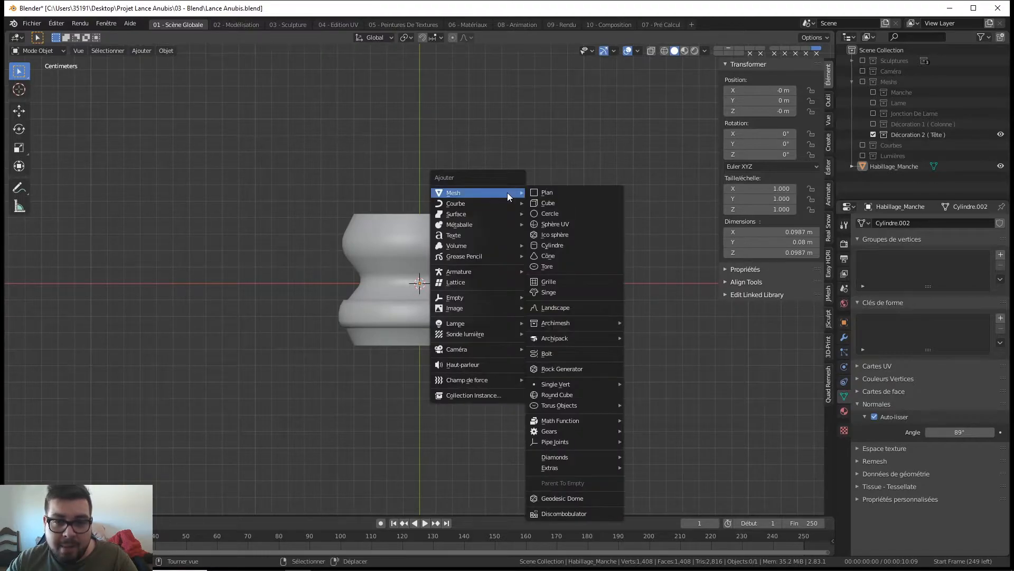
{"action": "left_click", "coordinate": [573, 245]}
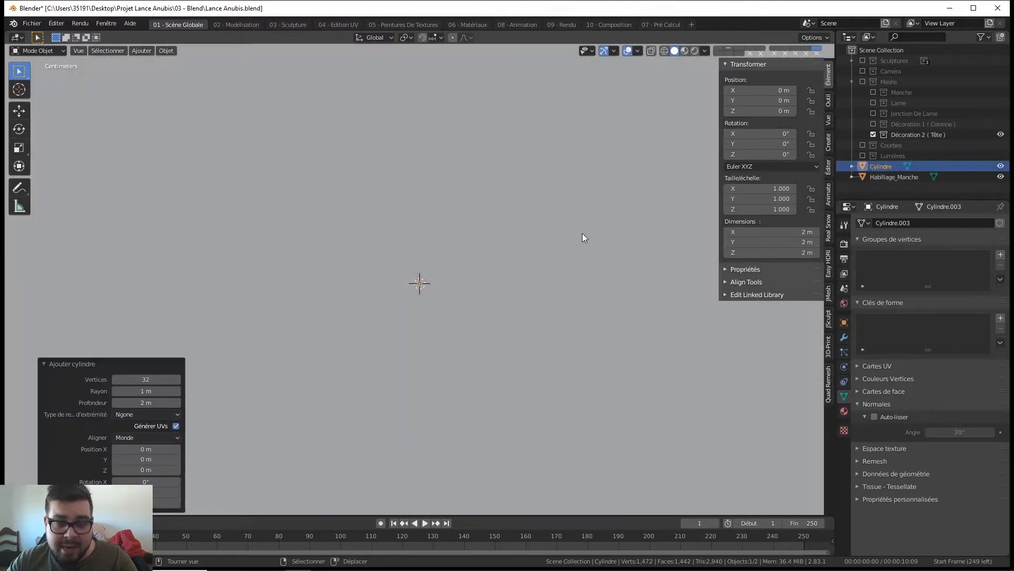
{"action": "key", "text": "r"}
{"action": "type", "text": "x90"}
{"action": "key", "text": "Return"}
Step: Scale the new cylinder uniformly by 0.08 and again by 0.5
{"action": "type", "text": "s0"}
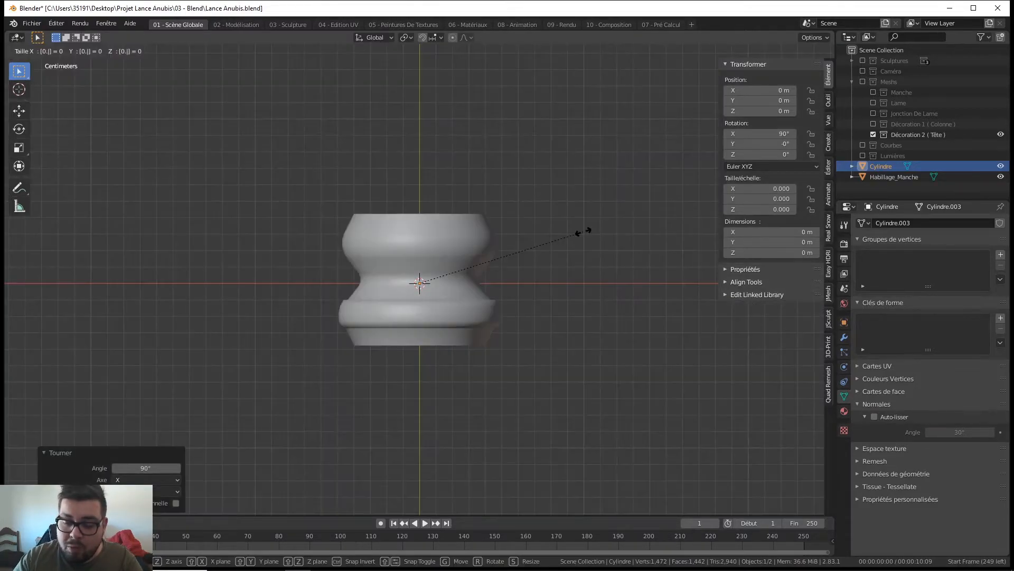
{"action": "type", "text": ".08"}
{"action": "key", "text": "Return"}
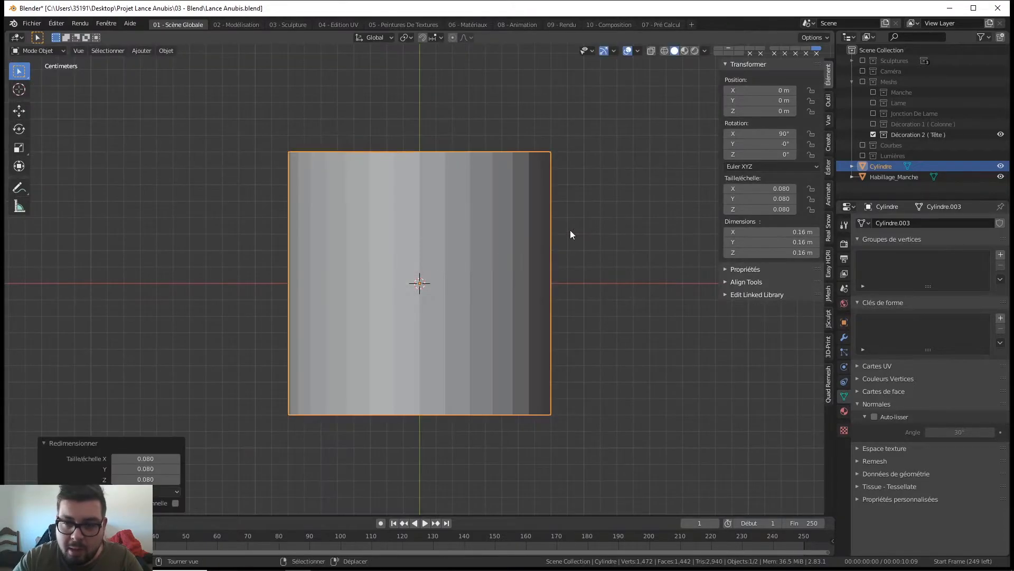
{"action": "type", "text": "s0.5"}
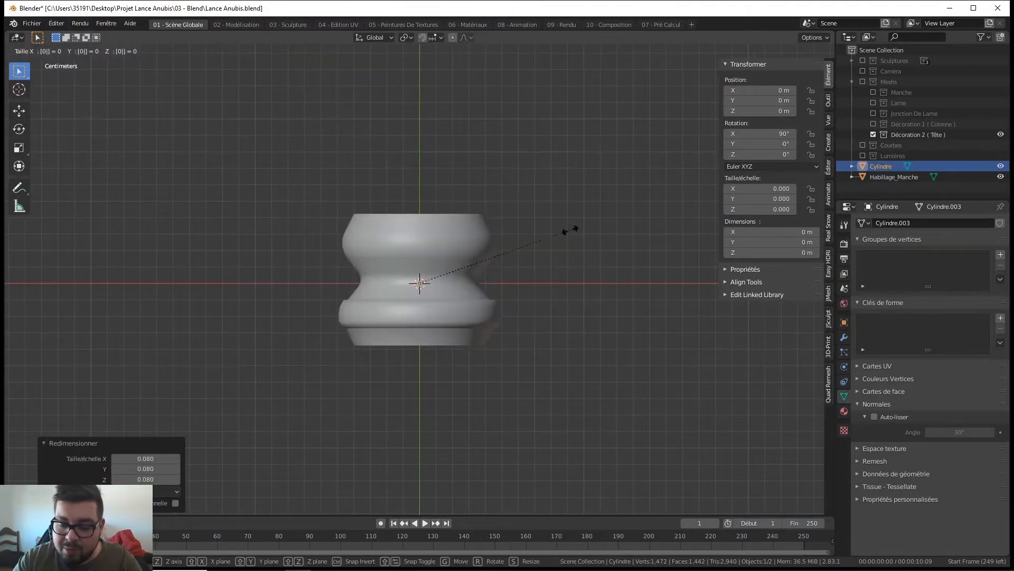
{"action": "key", "text": "Return"}
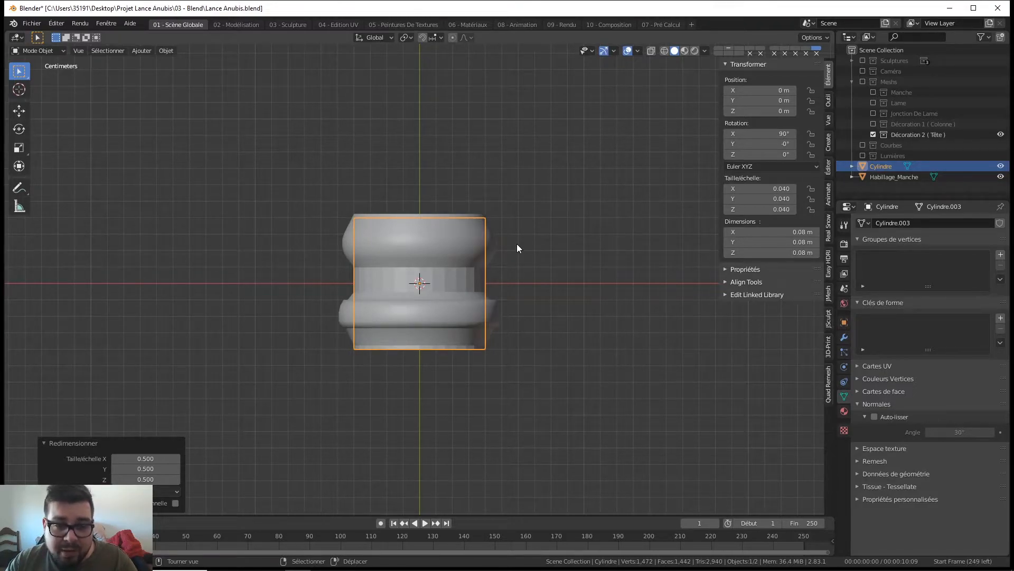
Step: Apply the new cylinder's rotation and scale, and set its origin to its geometry
{"action": "key", "text": "ctrl+a"}
{"action": "left_click", "coordinate": [472, 279]}
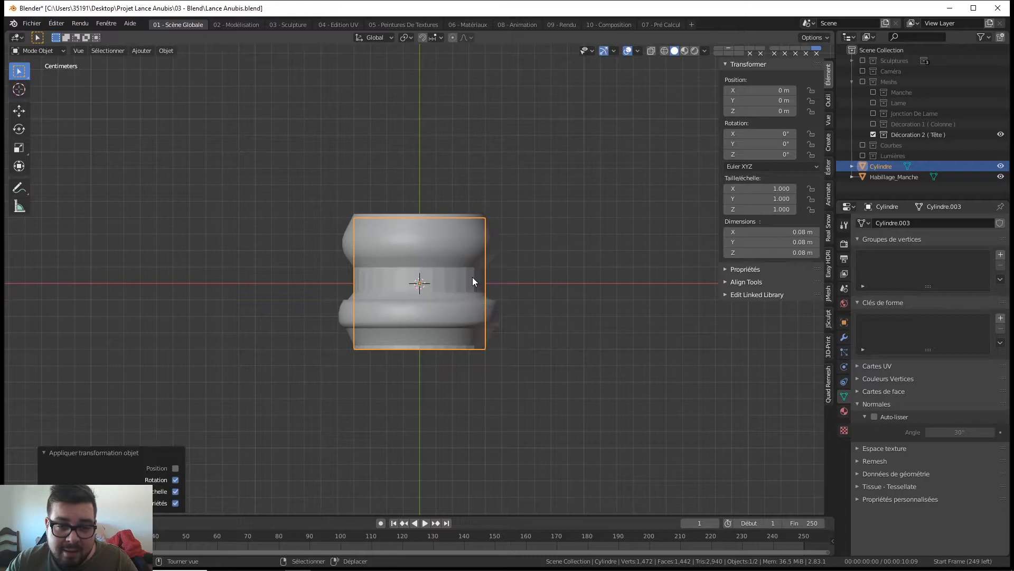
{"action": "key", "text": "q"}
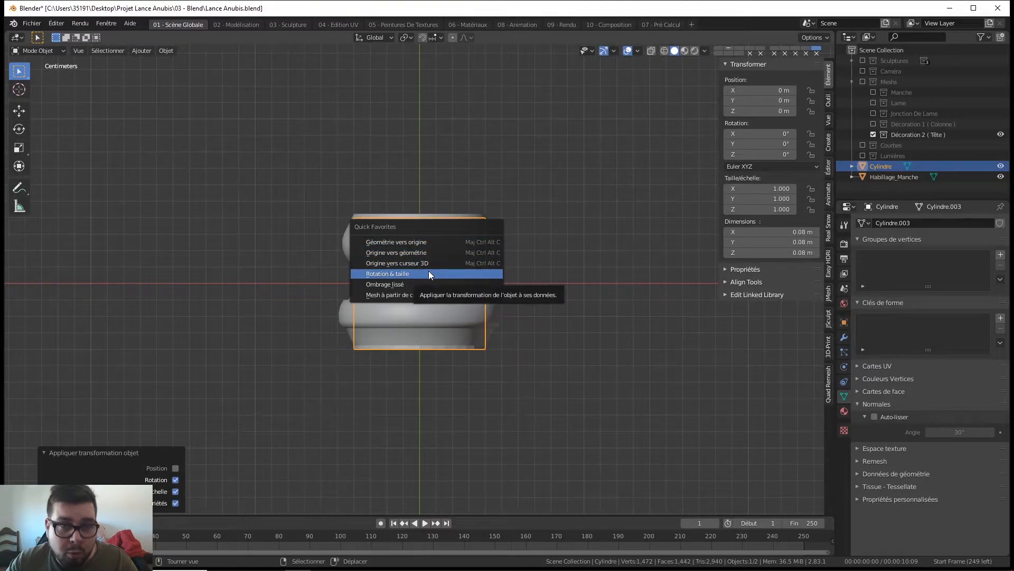
{"action": "left_click", "coordinate": [432, 252]}
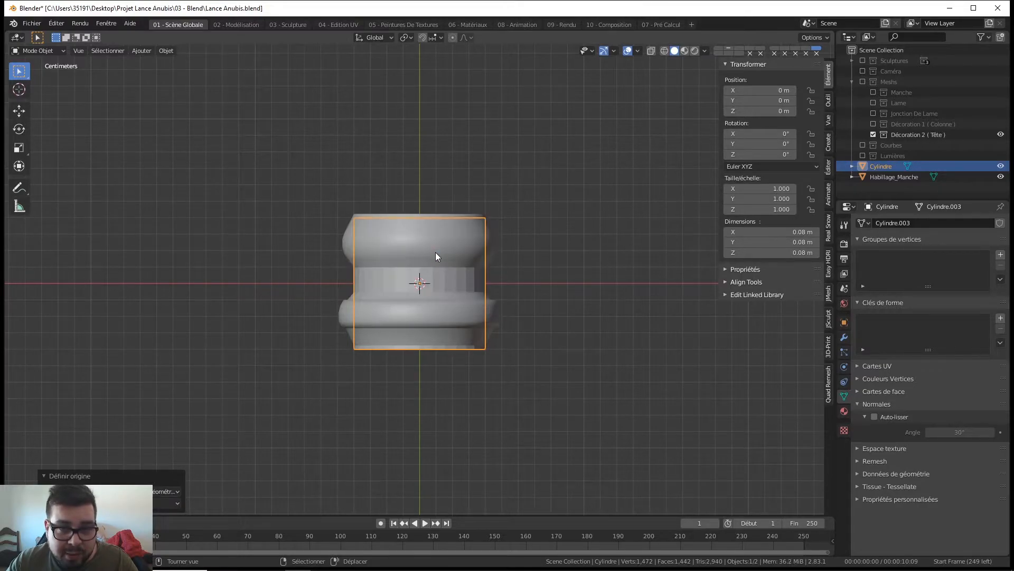
Step: Scale the new cylinder down uniformly by about 0.889 so it fits within the neck of Habillage_Manche
{"action": "middle_click_drag", "start_coordinate": [512, 227], "coordinate": [511, 283]}
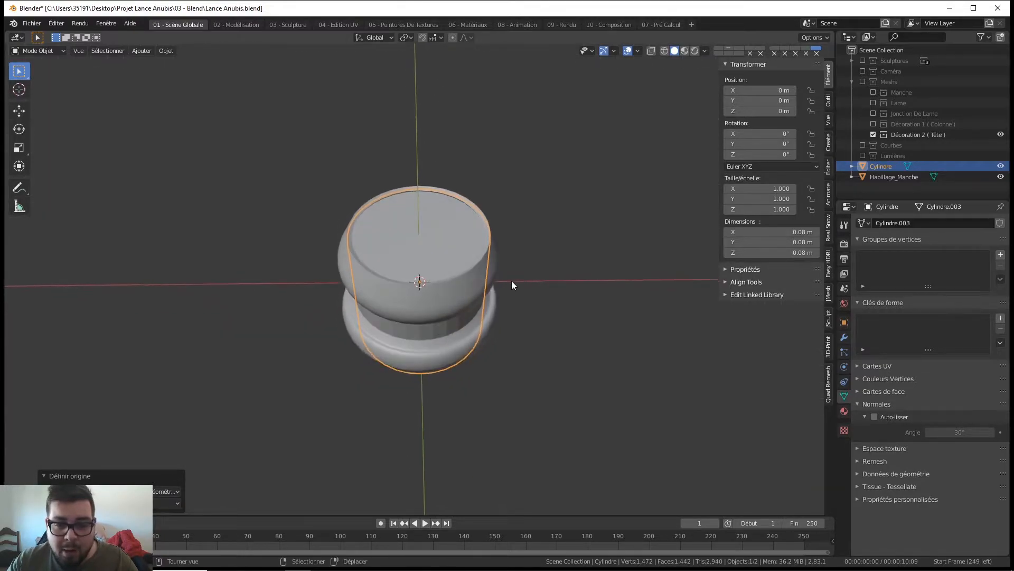
{"action": "key", "text": "KP_1"}
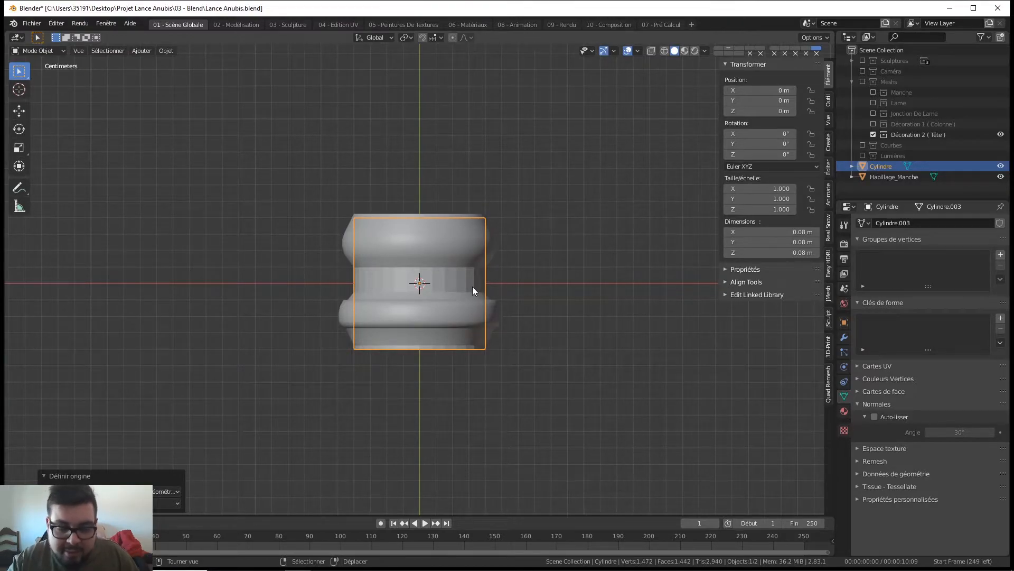
{"action": "scroll", "coordinate": [473, 308], "scroll_direction": "up", "scroll_amount": 2}
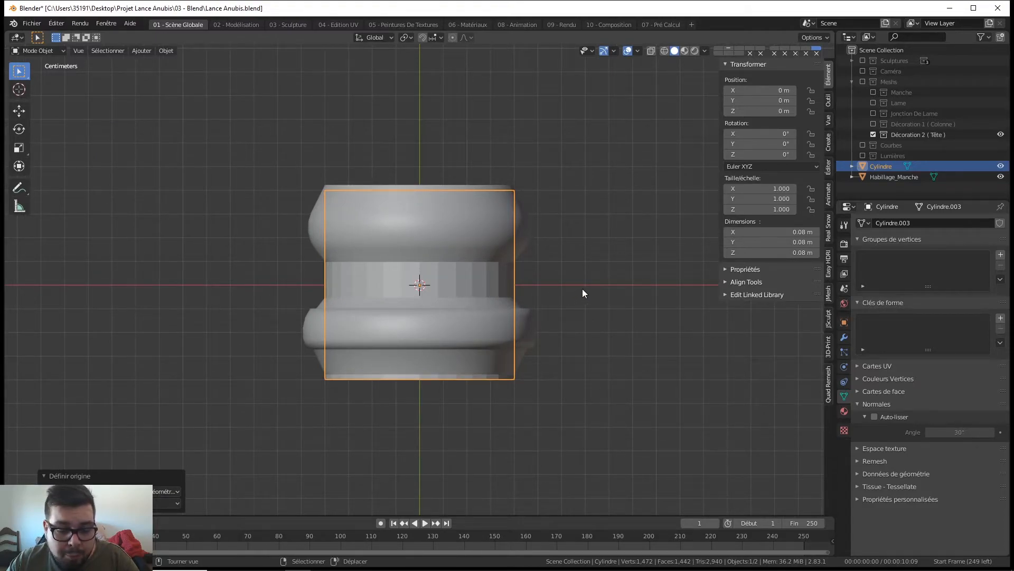
{"action": "key", "text": "s"}
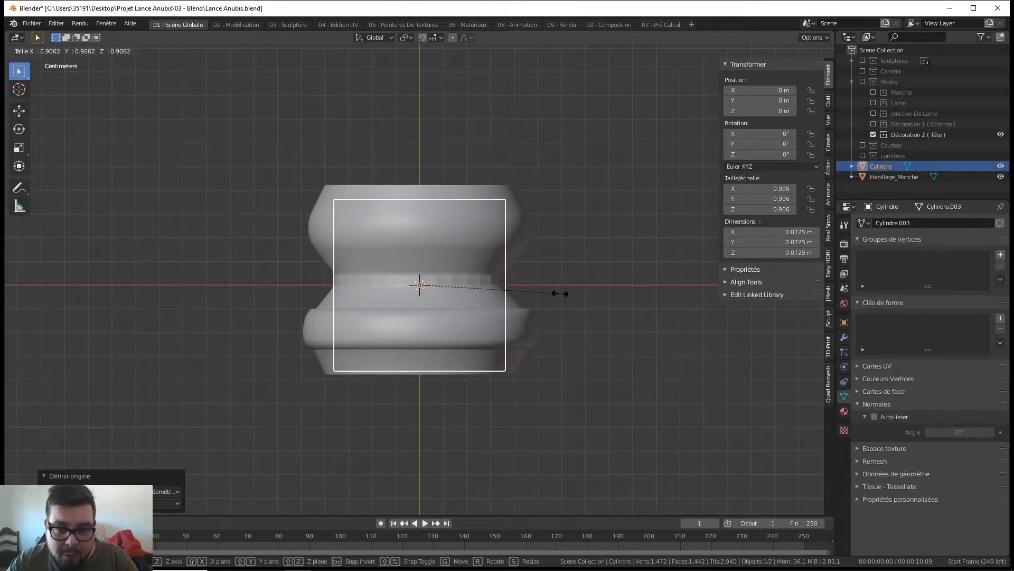
{"action": "left_click", "coordinate": [557, 294]}
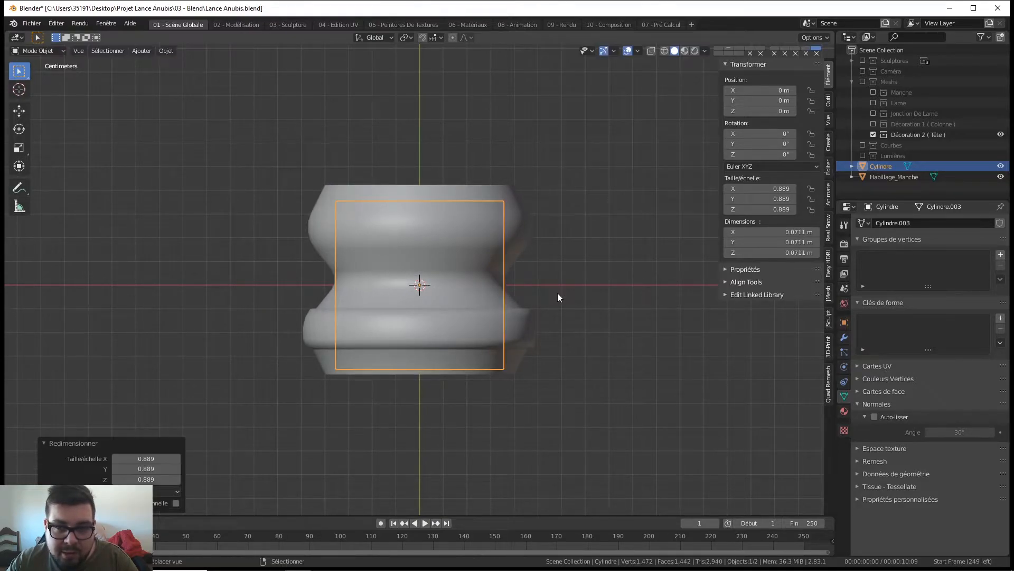
{"action": "middle_click_drag", "start_coordinate": [557, 293], "coordinate": [446, 294]}
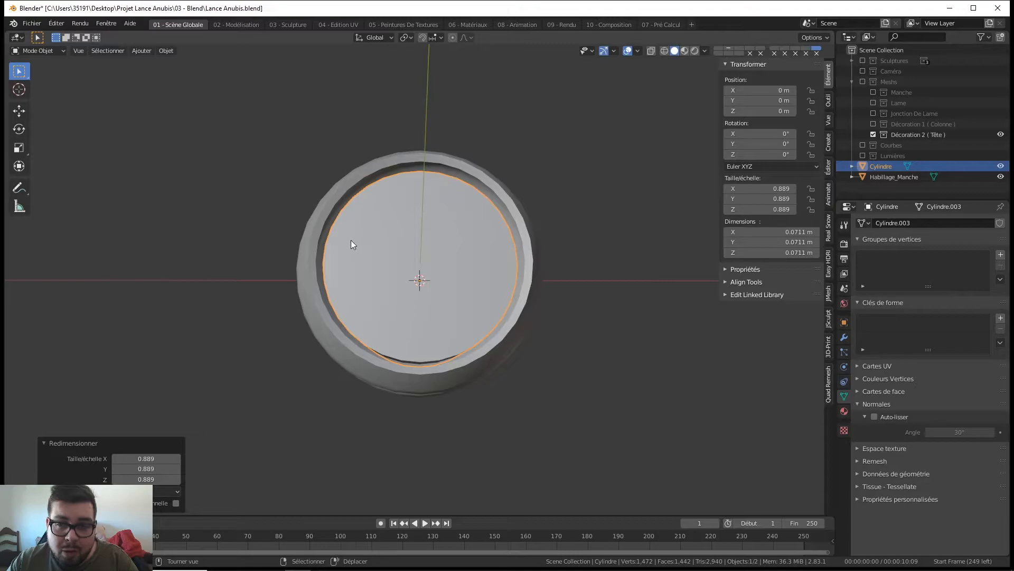
{"action": "key", "text": "KP_1"}
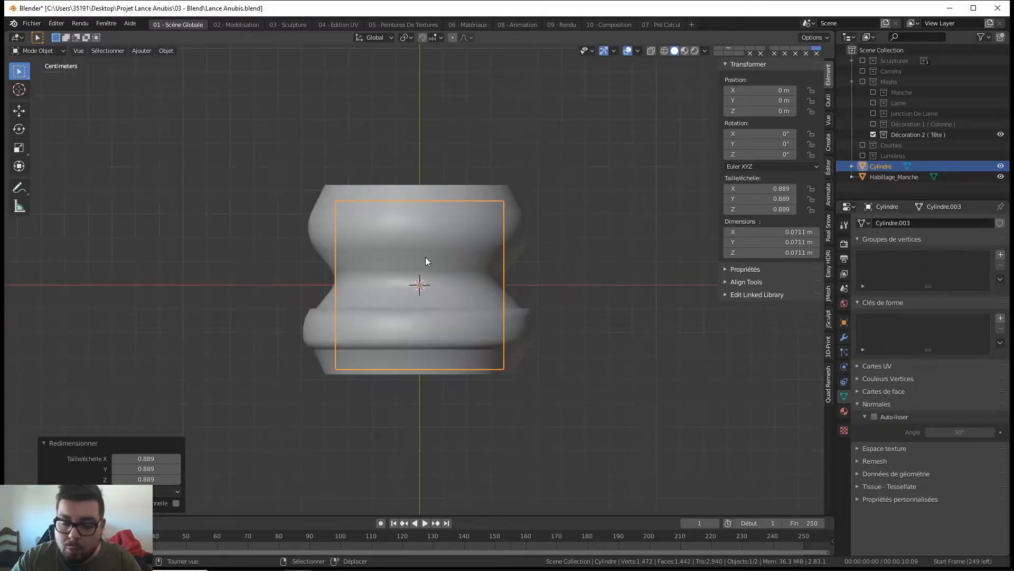
Step: Set the new cylinder's X, Y and Z dimensions to 0.07 m each
{"action": "key", "text": "KP_1"}
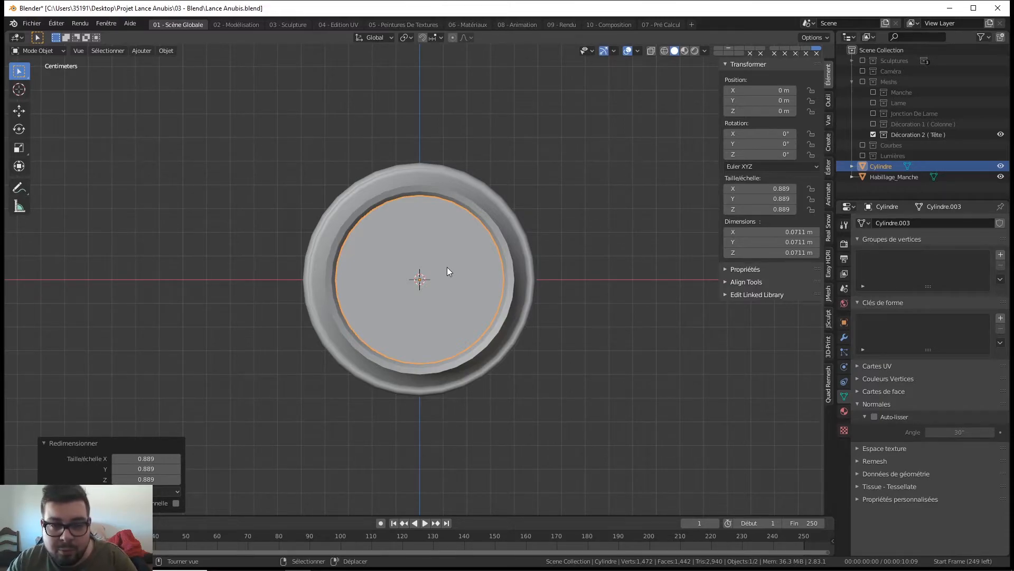
{"action": "left_click", "coordinate": [792, 234]}
{"action": "type", "text": "0.07"}
{"action": "key", "text": "Return"}
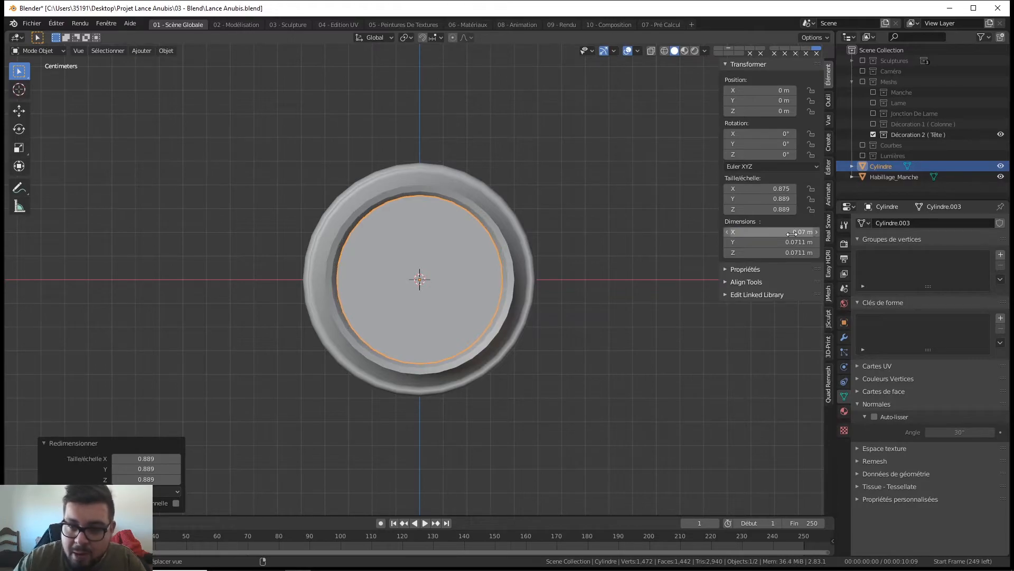
{"action": "left_click", "coordinate": [783, 241]}
{"action": "type", "text": "0.07"}
{"action": "key", "text": "Return"}
{"action": "left_click", "coordinate": [784, 253]}
{"action": "type", "text": "0.07"}
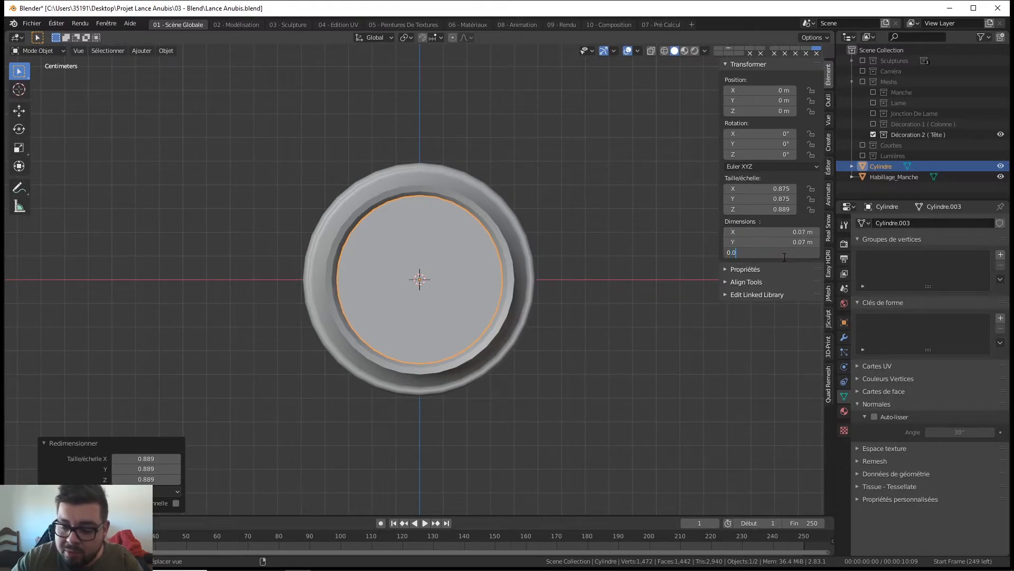
{"action": "key", "text": "Return"}
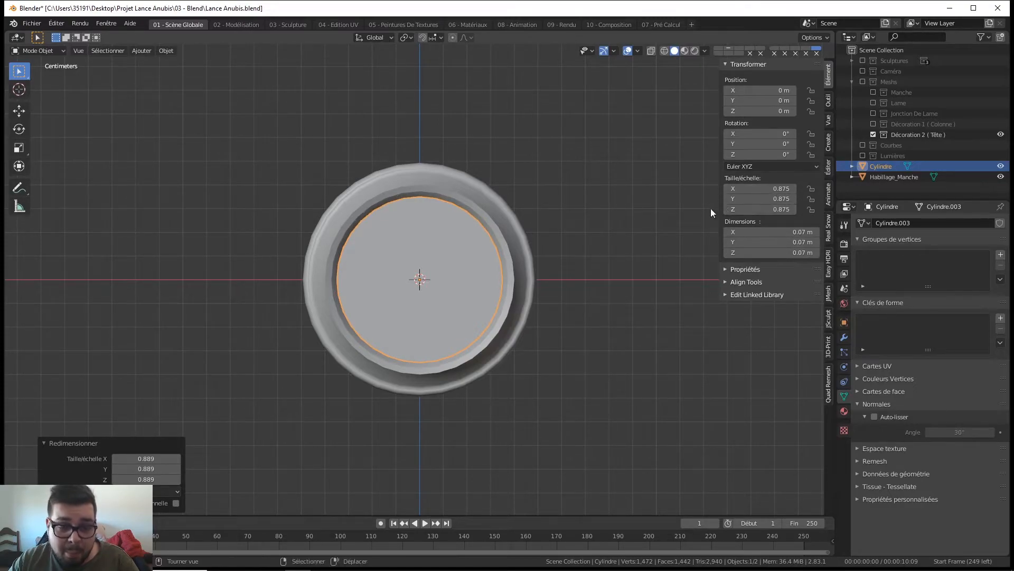
Step: Apply the resized cylinder's rotation and scale, and set its origin to its geometry
{"action": "key", "text": "ctrl+a"}
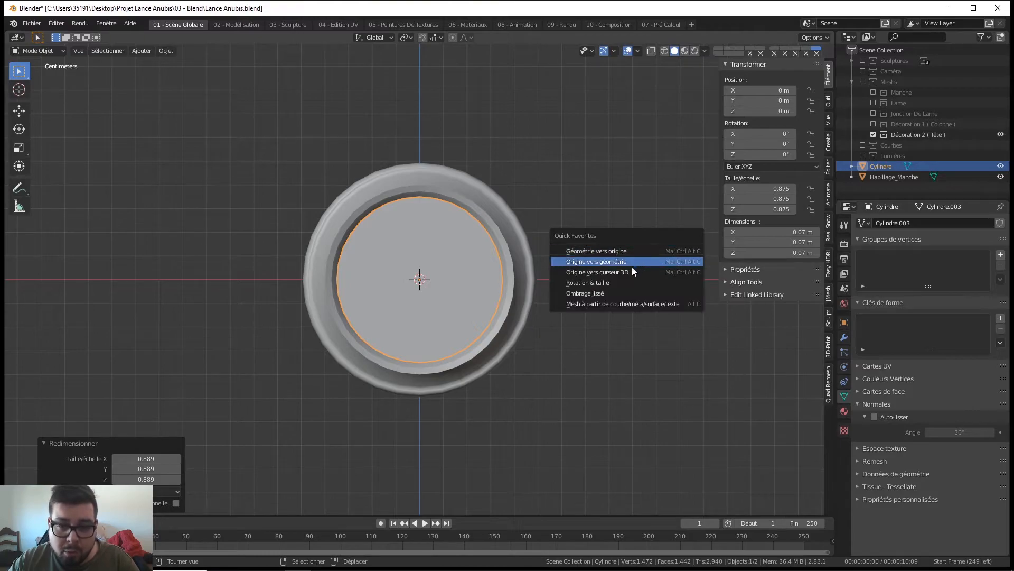
{"action": "left_click", "coordinate": [622, 280]}
{"action": "key", "text": "q"}
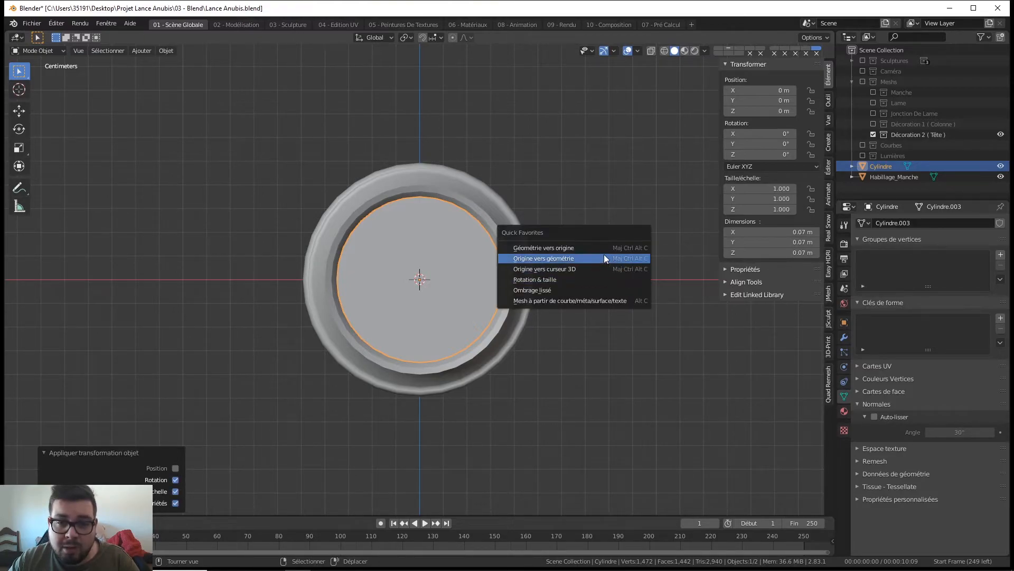
{"action": "left_click", "coordinate": [584, 258]}
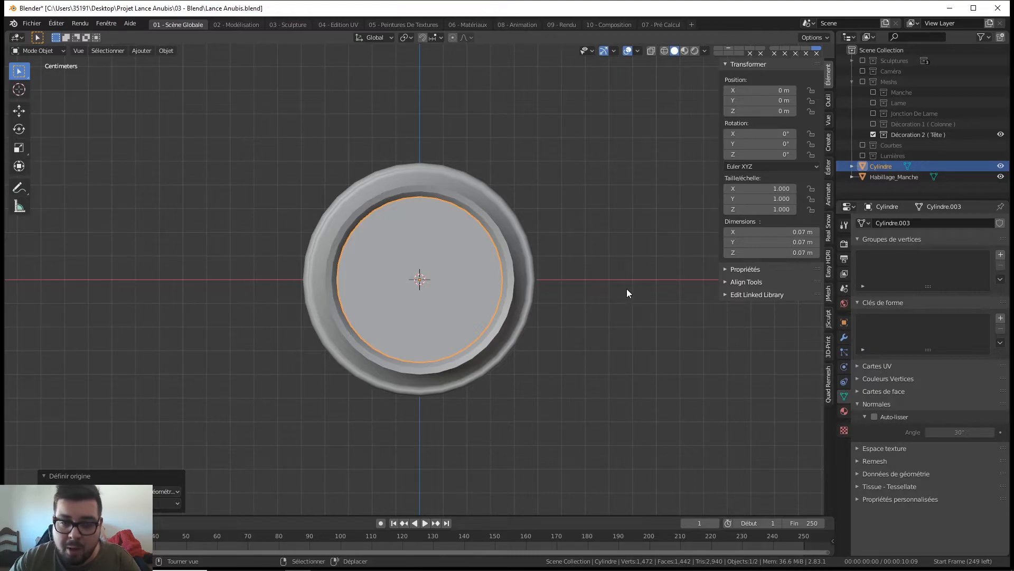
Step: Edit the inner cylinder's mesh in face selection mode and select its end cap on the positive Y side
{"action": "key", "text": "KP_7"}
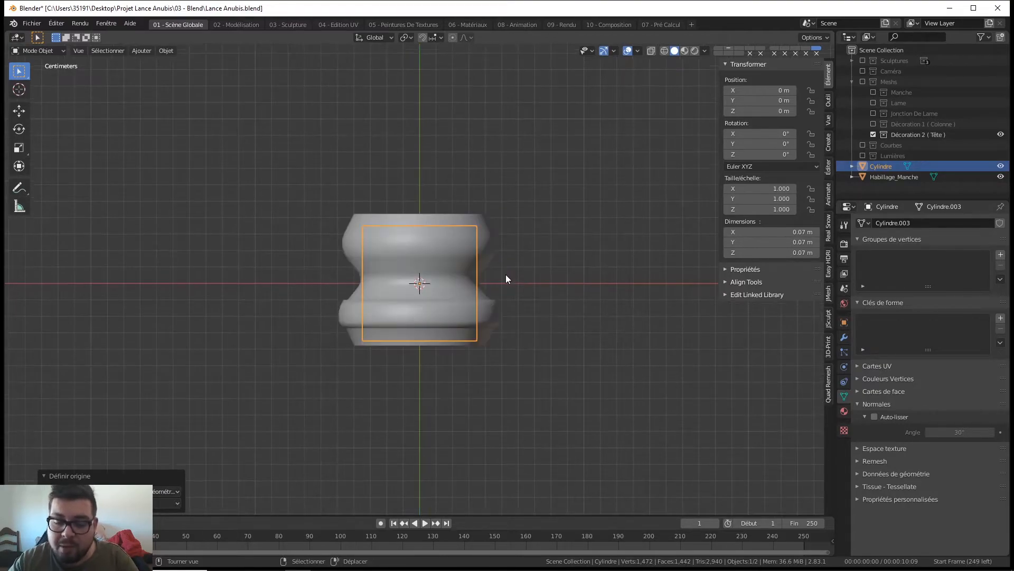
{"action": "key", "text": "Tab"}
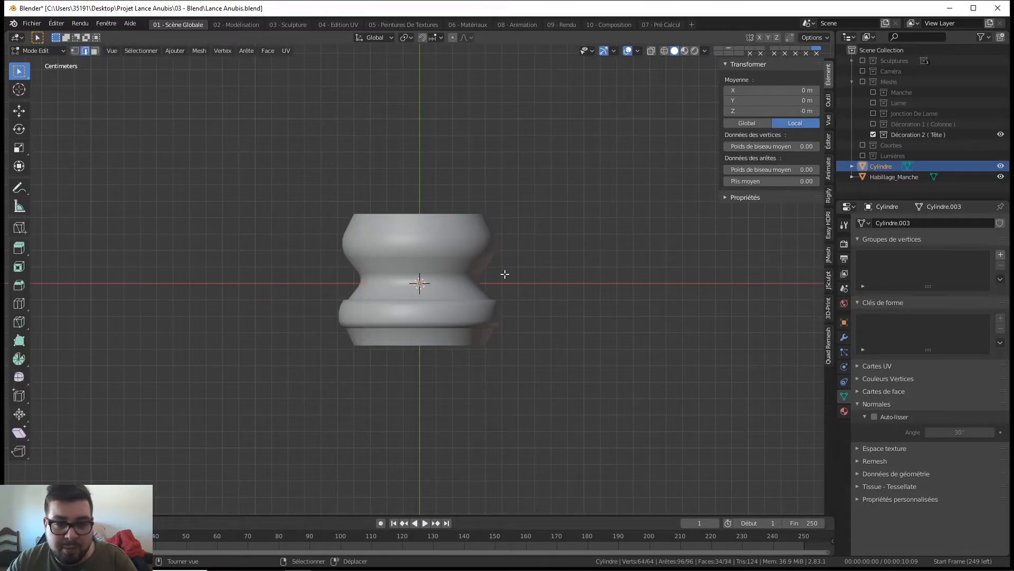
{"action": "left_click", "coordinate": [95, 51]}
{"action": "middle_click_drag", "start_coordinate": [309, 110], "coordinate": [368, 196]}
{"action": "left_click", "coordinate": [407, 230]}
{"action": "left_click", "coordinate": [112, 51]}
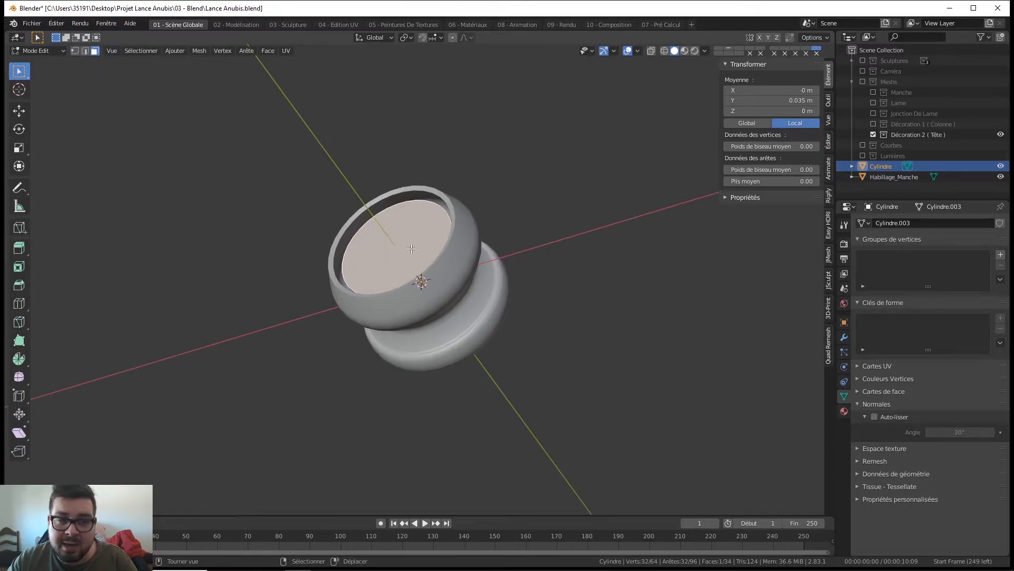
{"action": "key", "text": "KP_7"}
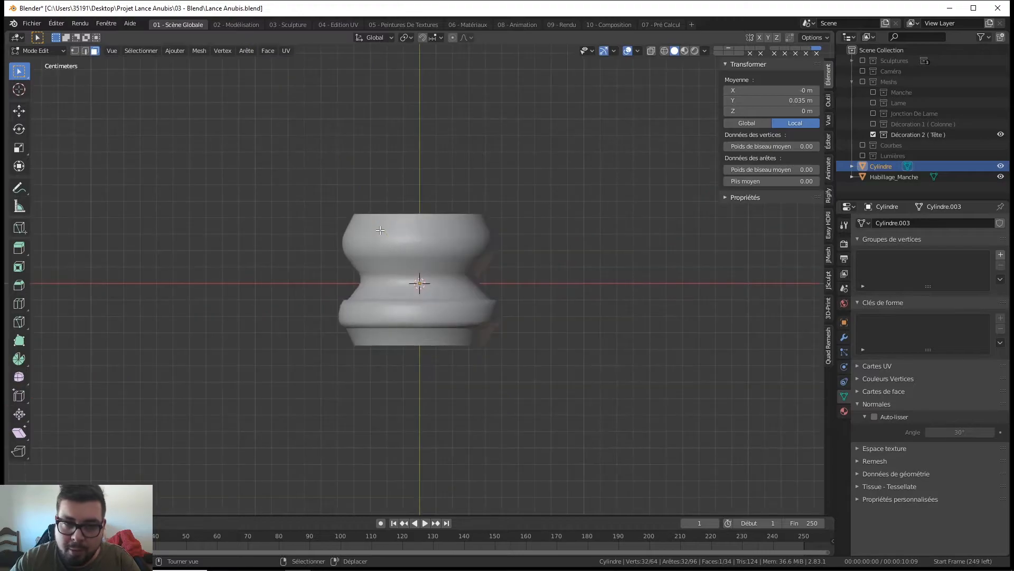
Step: Lengthen the cylinder by moving the selected end cap along Y by about 0.1475 m and again by about 0.517 m
{"action": "key", "text": "g"}
{"action": "key", "text": "z"}
{"action": "key", "text": "g"}
{"action": "key", "text": "g"}
{"action": "key", "text": "y"}
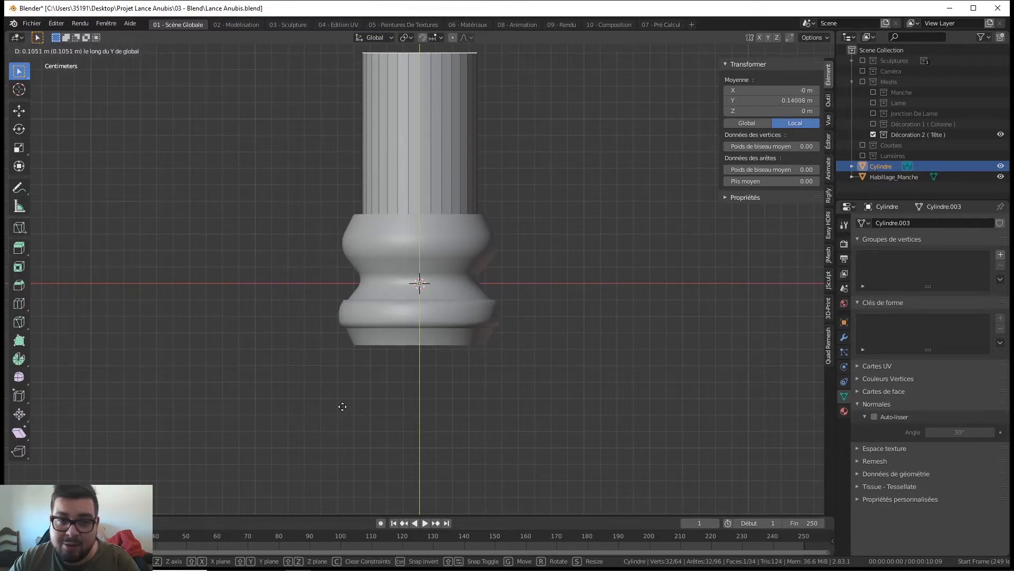
{"action": "left_click", "coordinate": [331, 344]}
{"action": "scroll", "coordinate": [350, 320], "scroll_direction": "down", "scroll_amount": 5}
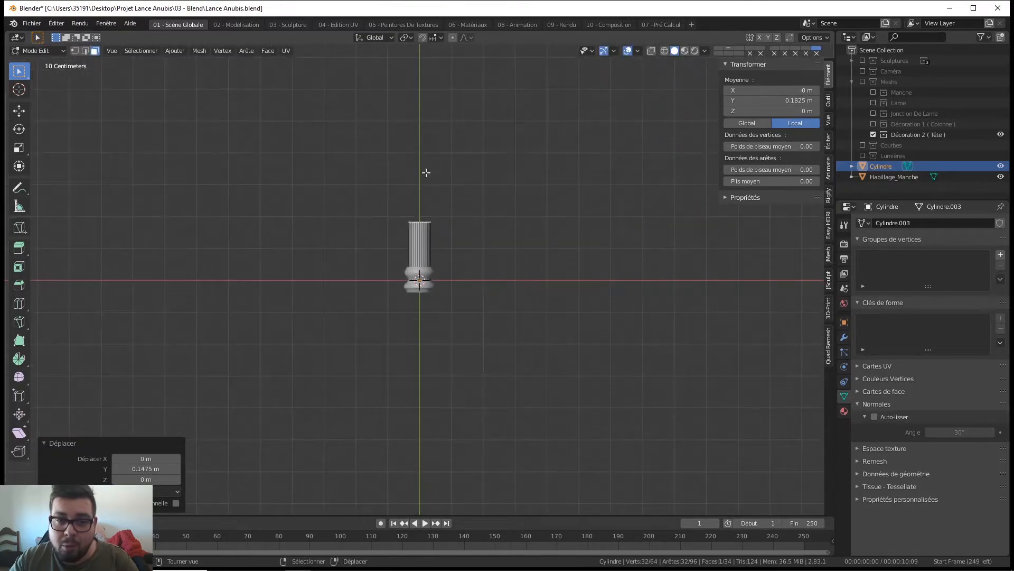
{"action": "key", "text": "g"}
{"action": "key", "text": "y"}
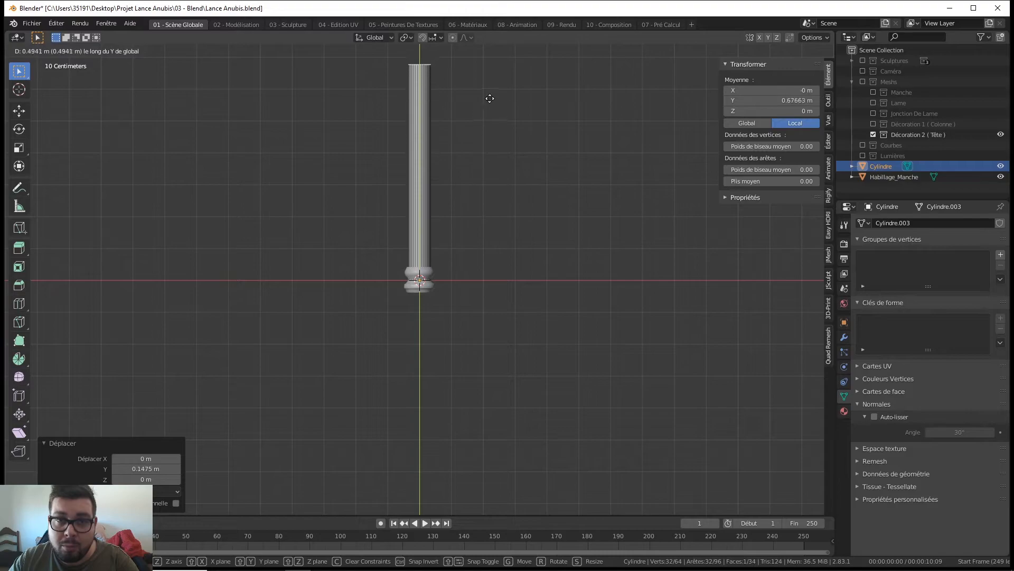
{"action": "left_click", "coordinate": [491, 92]}
{"action": "scroll", "coordinate": [489, 98], "scroll_direction": "down", "scroll_amount": 3}
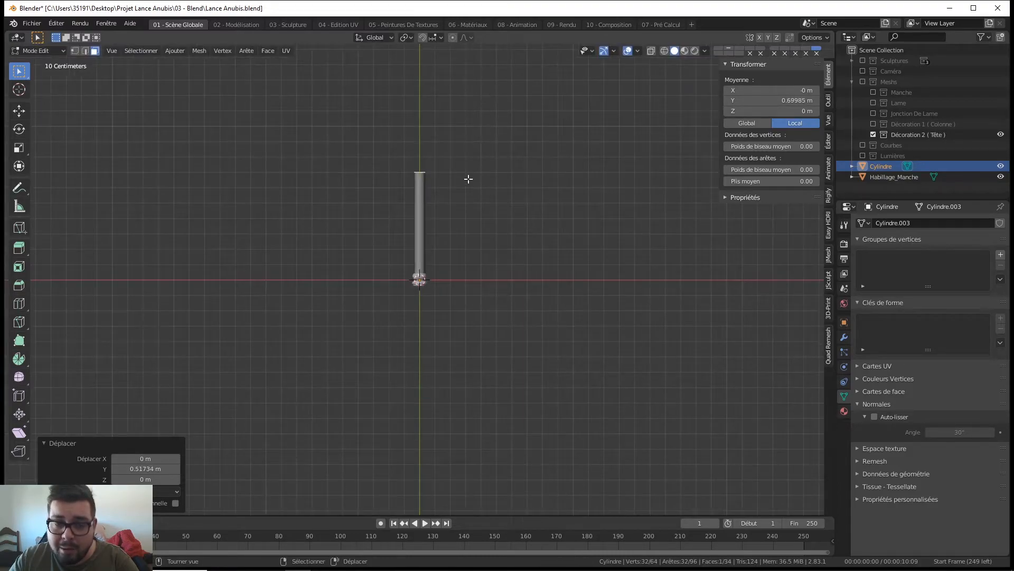
Step: Move the end cap about 0.898 m further along Y to form a long shaft, and return to Object Mode
{"action": "key", "text": "KP_1"}
{"action": "key", "text": "KP_7"}
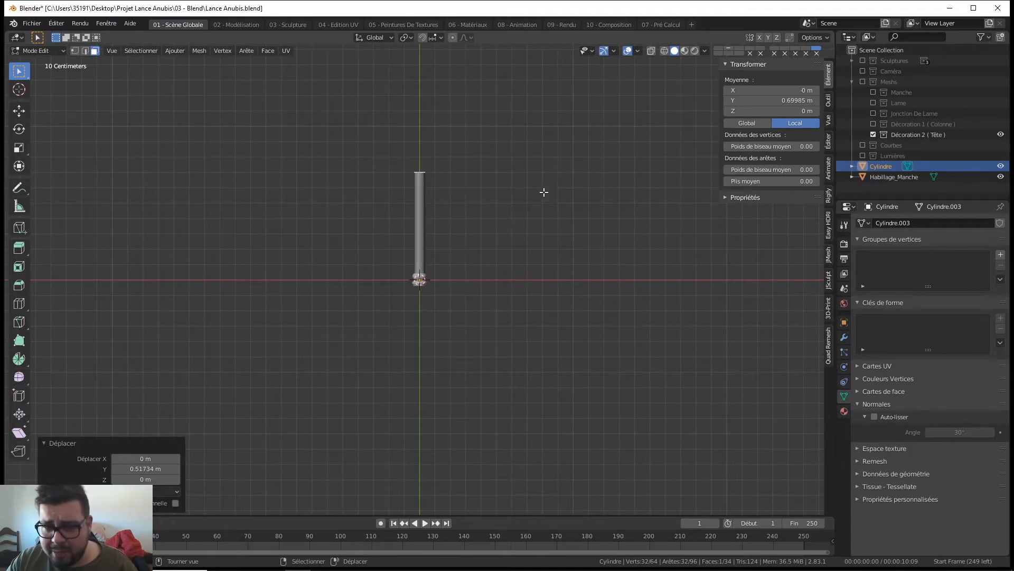
{"action": "middle_click_drag", "start_coordinate": [477, 160], "coordinate": [513, 220], "text": "shift"}
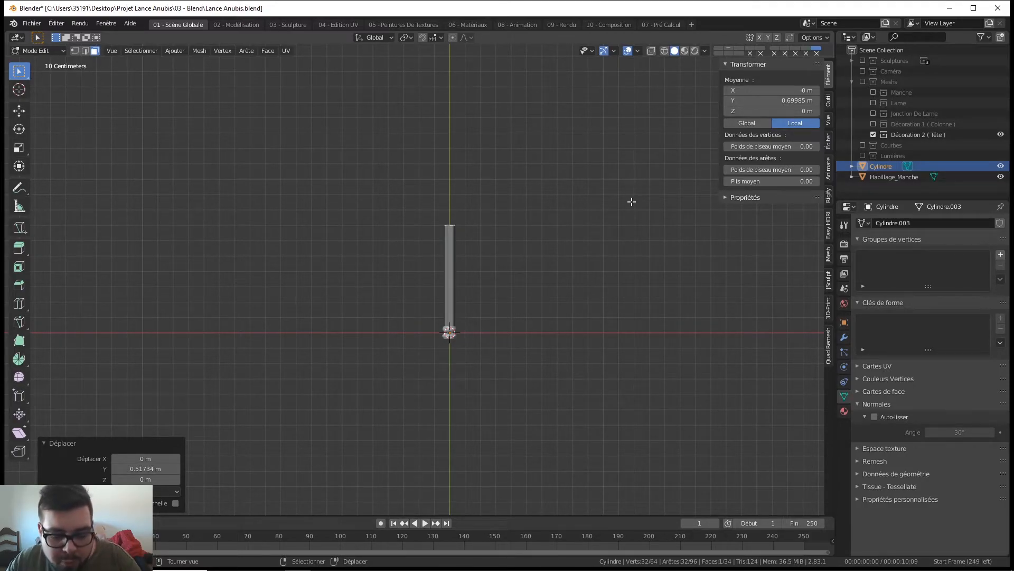
{"action": "key", "text": "g"}
{"action": "key", "text": "z"}
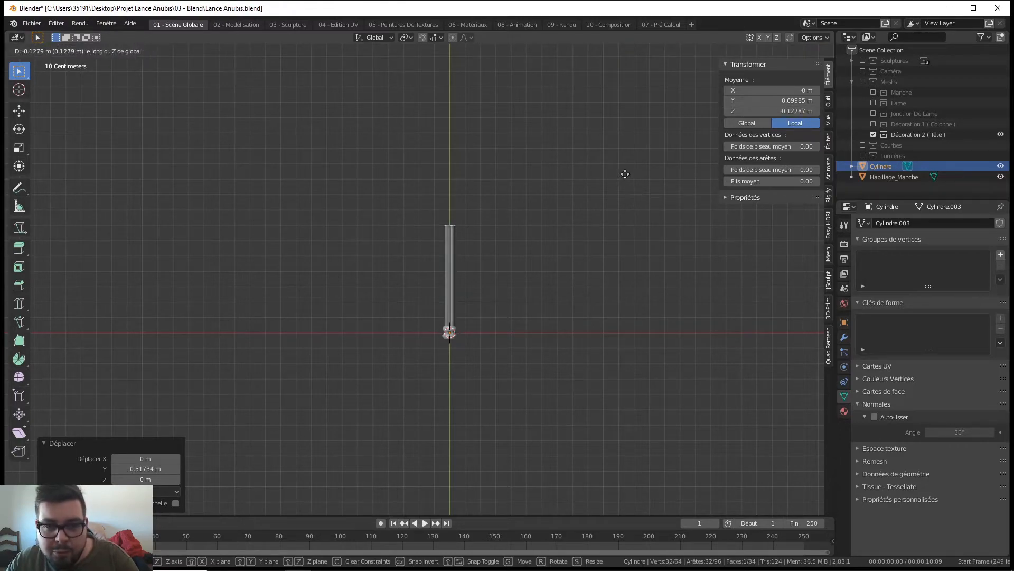
{"action": "left_click", "coordinate": [616, 74]}
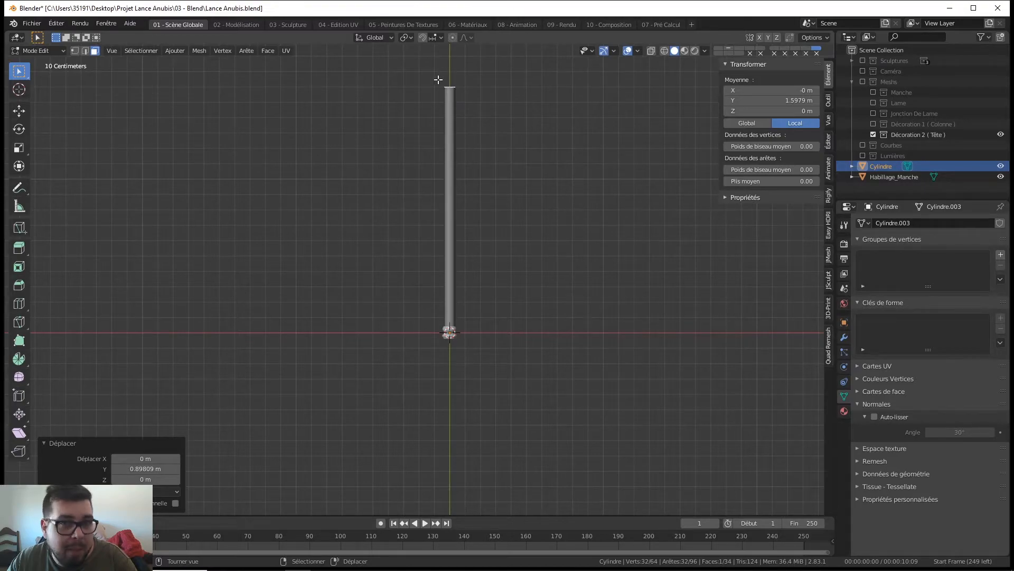
{"action": "key", "text": "Tab"}
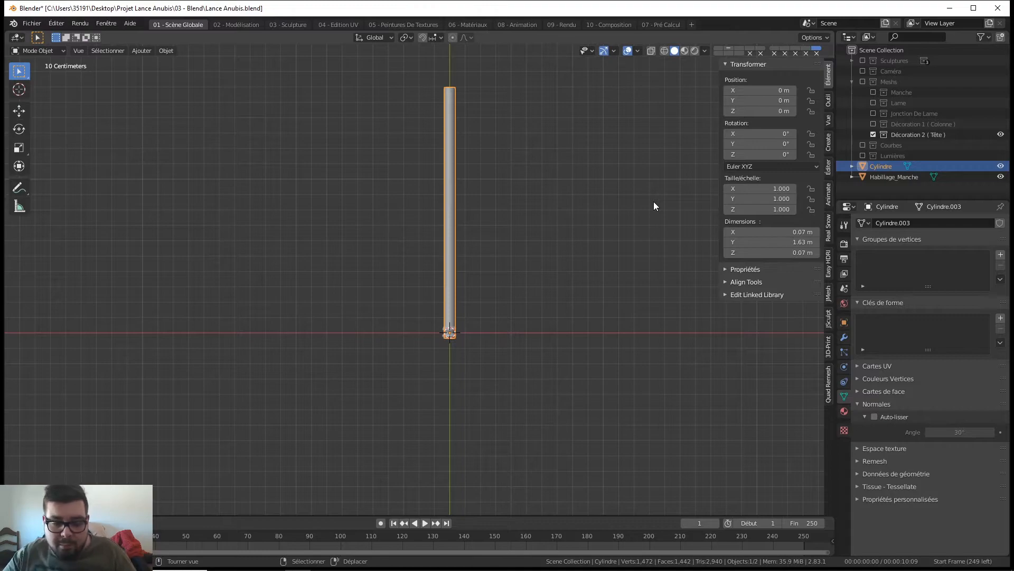
Step: Apply the long shaft's rotation and scale, and set its origin to its geometry
{"action": "key", "text": "q"}
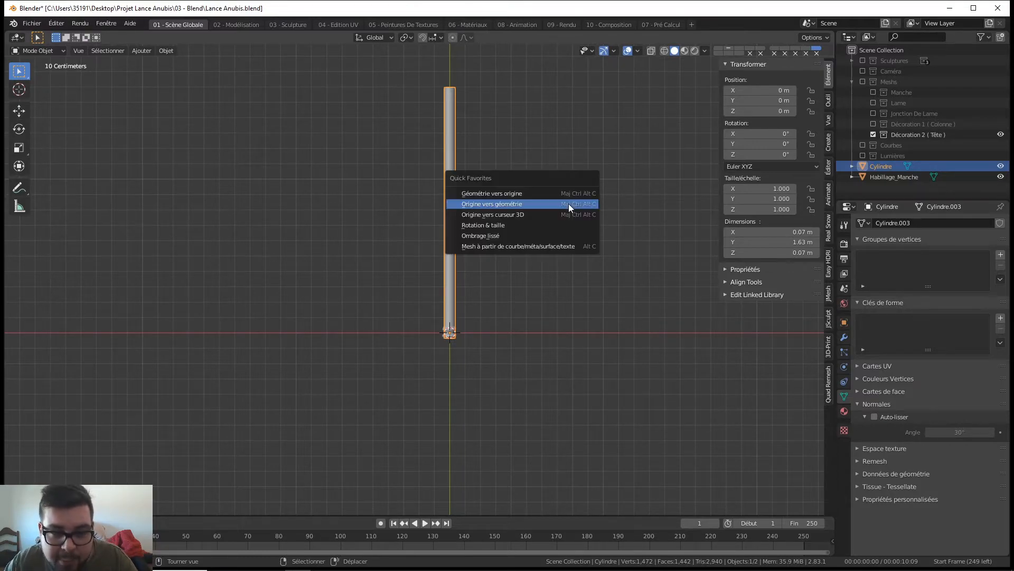
{"action": "left_click", "coordinate": [515, 224]}
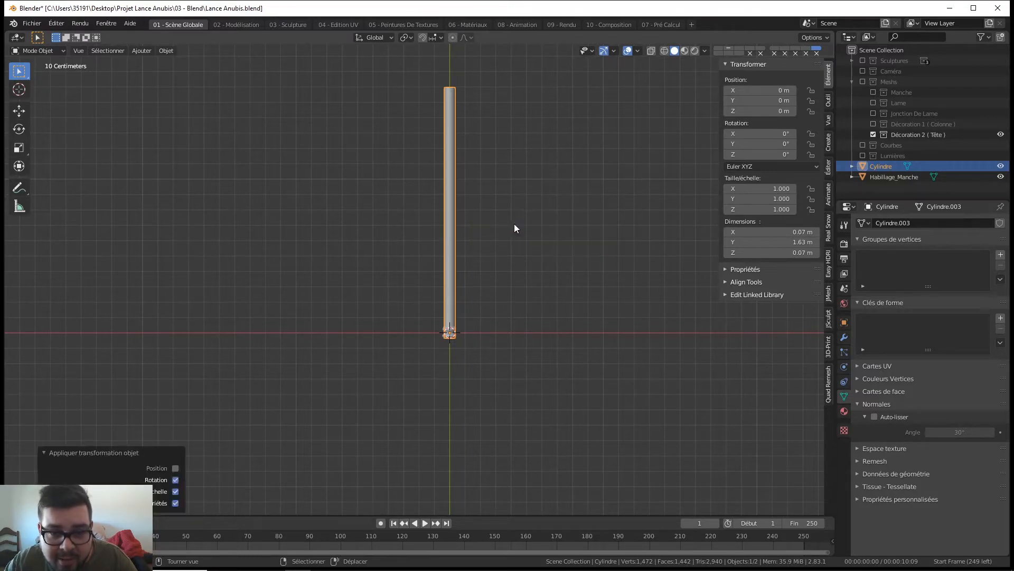
{"action": "key", "text": "q"}
{"action": "left_click", "coordinate": [504, 202]}
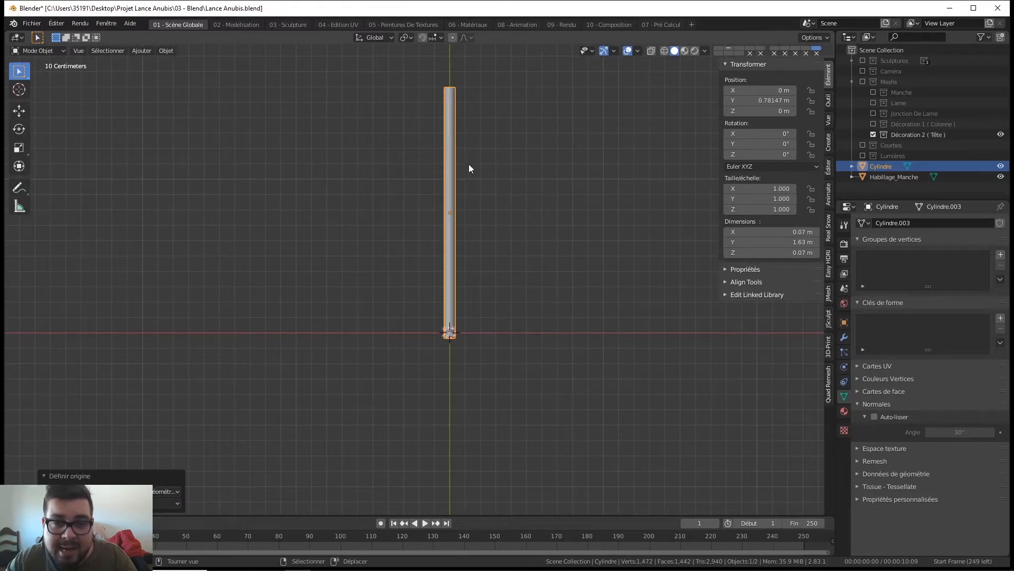
Step: Set the shaft's origin to the 3D cursor, and move its geometry to that origin
{"action": "middle_click_drag", "start_coordinate": [503, 247], "coordinate": [505, 221], "text": "shift"}
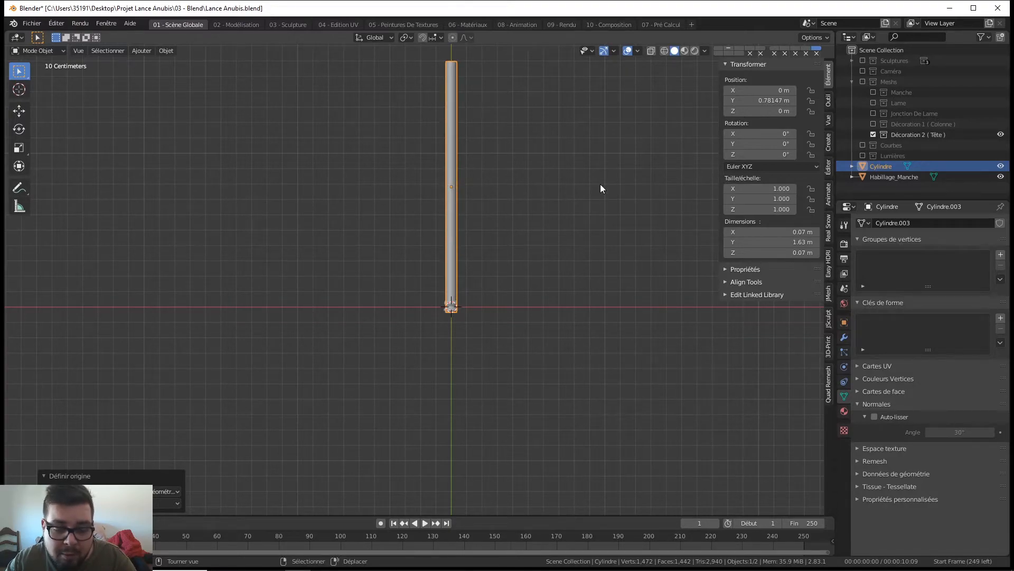
{"action": "key", "text": "q"}
{"action": "left_click", "coordinate": [525, 197]}
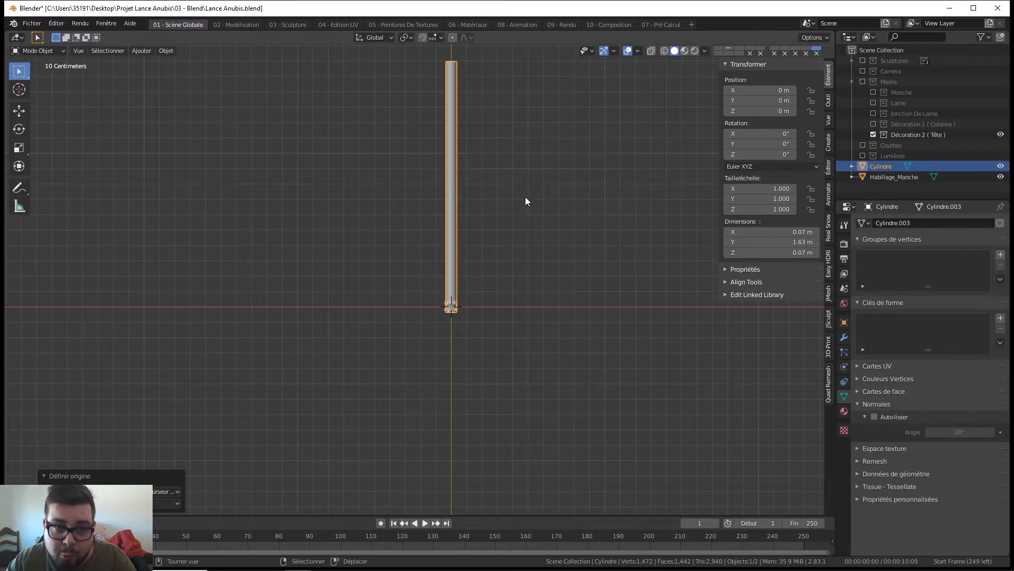
{"action": "key", "text": "q"}
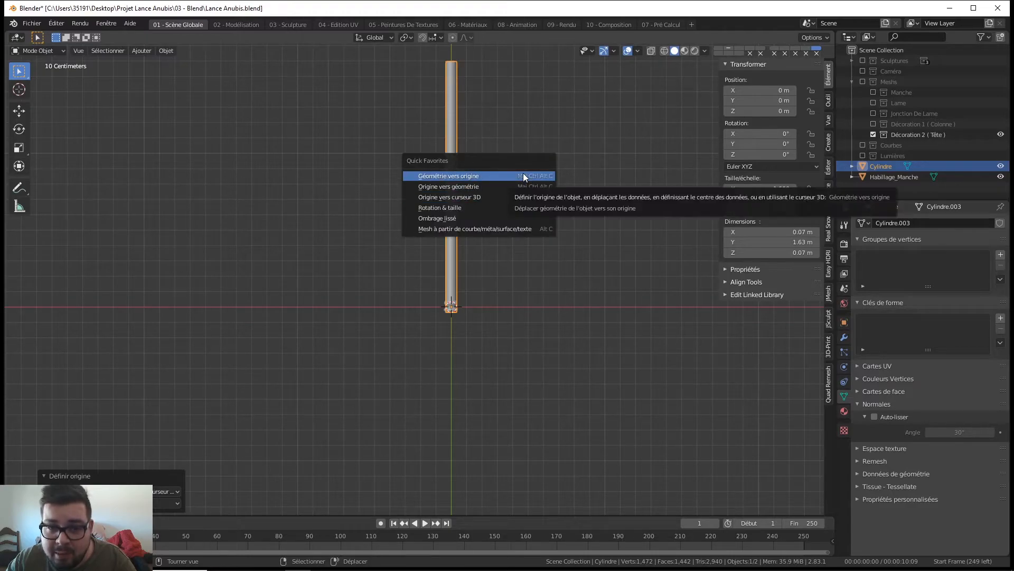
{"action": "left_click", "coordinate": [524, 175]}
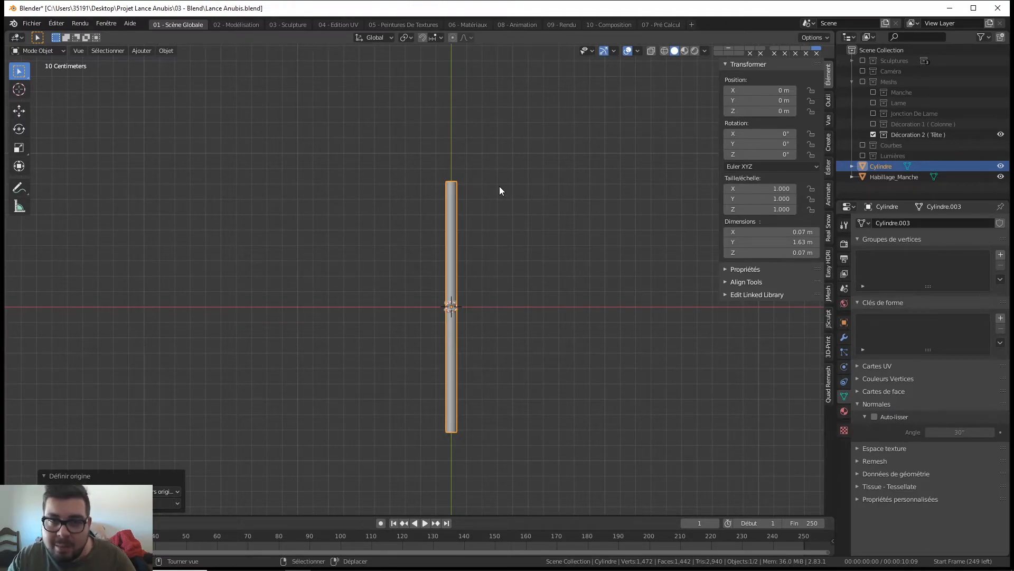
Step: Examine along the shaft's length how it passes through Habillage_Manche, checking the ring piece's fit and placement
{"action": "key", "text": "KP_1"}
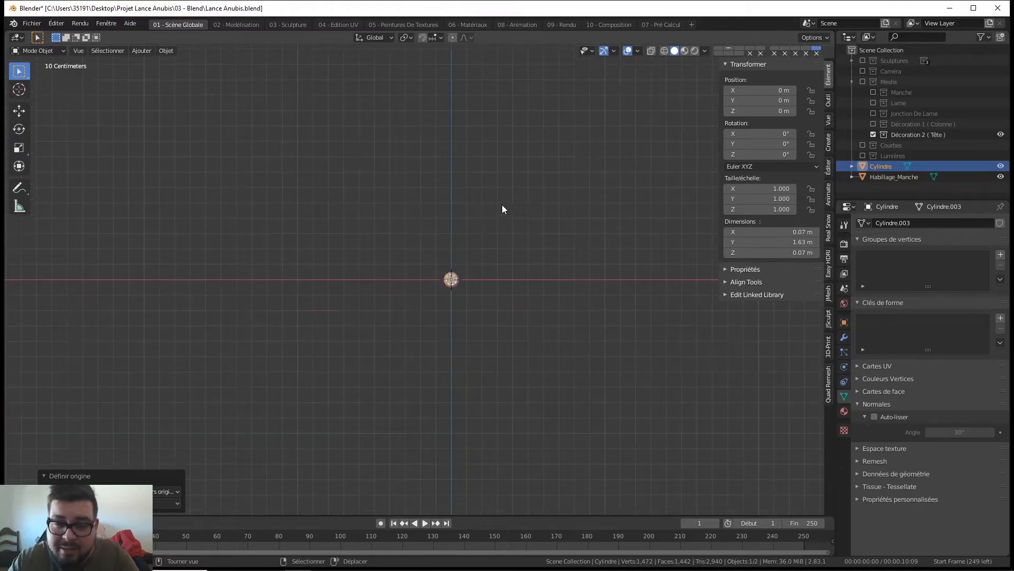
{"action": "key", "text": "KP_7"}
{"action": "middle_click_drag", "start_coordinate": [506, 270], "coordinate": [495, 228], "text": "shift"}
{"action": "scroll", "coordinate": [480, 226], "scroll_direction": "up", "scroll_amount": 6}
{"action": "middle_click_drag", "start_coordinate": [541, 276], "coordinate": [486, 246], "text": "shift"}
{"action": "scroll", "coordinate": [501, 206], "scroll_direction": "down", "scroll_amount": 3}
{"action": "middle_click_drag", "start_coordinate": [501, 206], "coordinate": [504, 296], "text": "shift"}
{"action": "middle_click_drag", "start_coordinate": [496, 333], "coordinate": [498, 230], "text": "shift"}
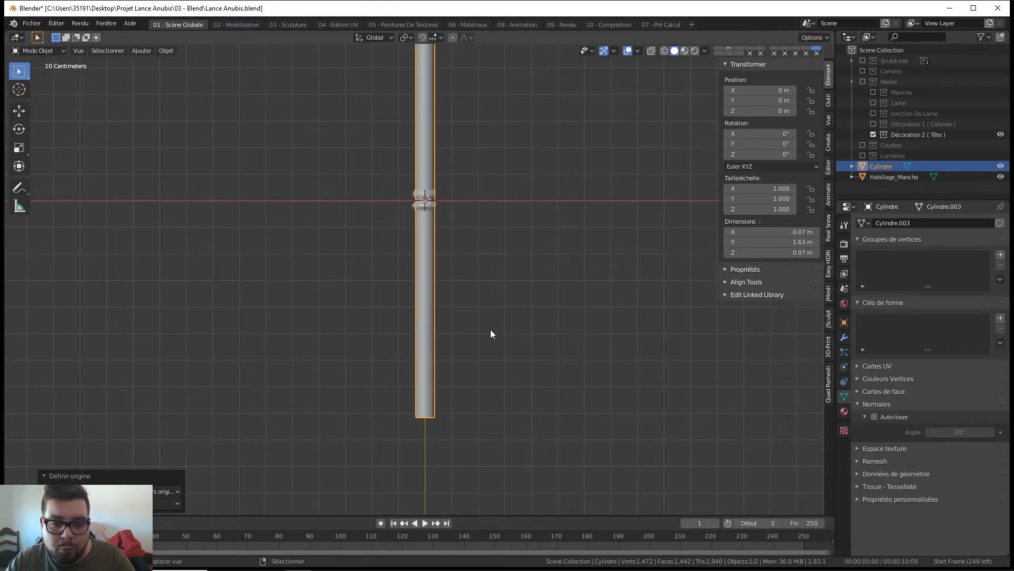
{"action": "middle_click_drag", "start_coordinate": [491, 330], "coordinate": [487, 310], "text": "shift"}
{"action": "middle_click_drag", "start_coordinate": [483, 211], "coordinate": [486, 290], "text": "shift"}
{"action": "scroll", "coordinate": [485, 288], "scroll_direction": "up", "scroll_amount": 4}
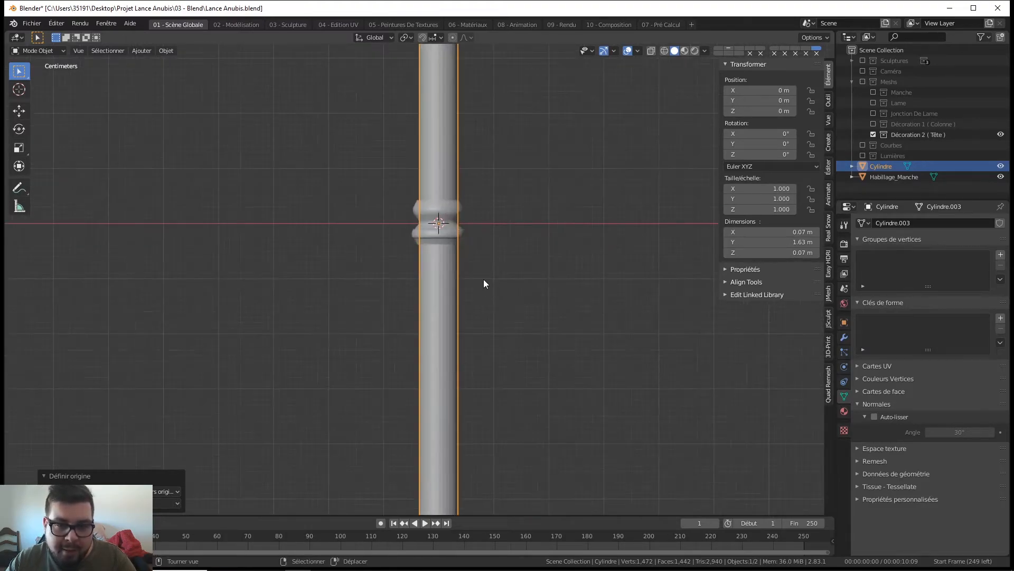
{"action": "left_click", "coordinate": [457, 224]}
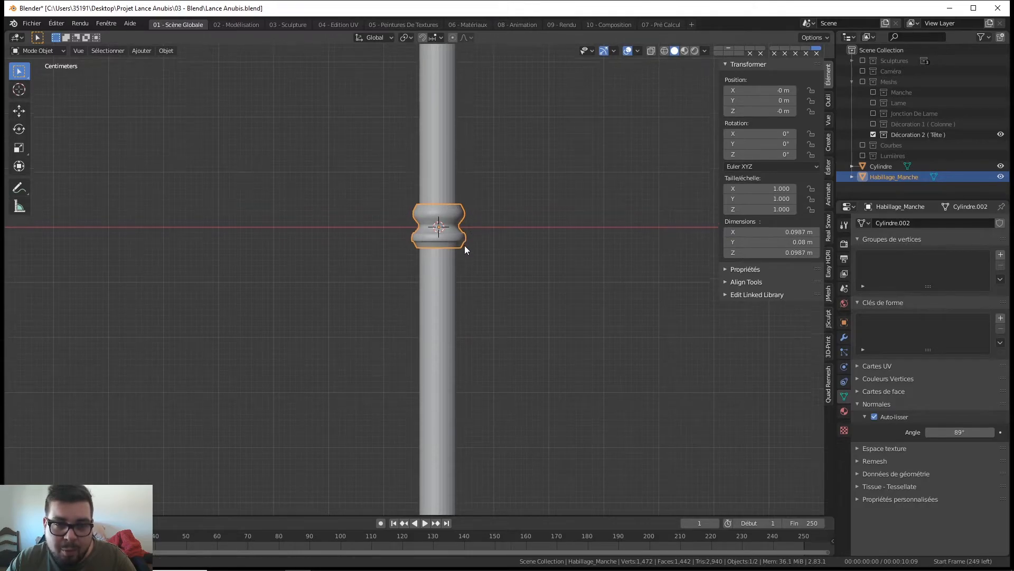
{"action": "middle_click_drag", "start_coordinate": [464, 242], "coordinate": [471, 274], "text": "shift"}
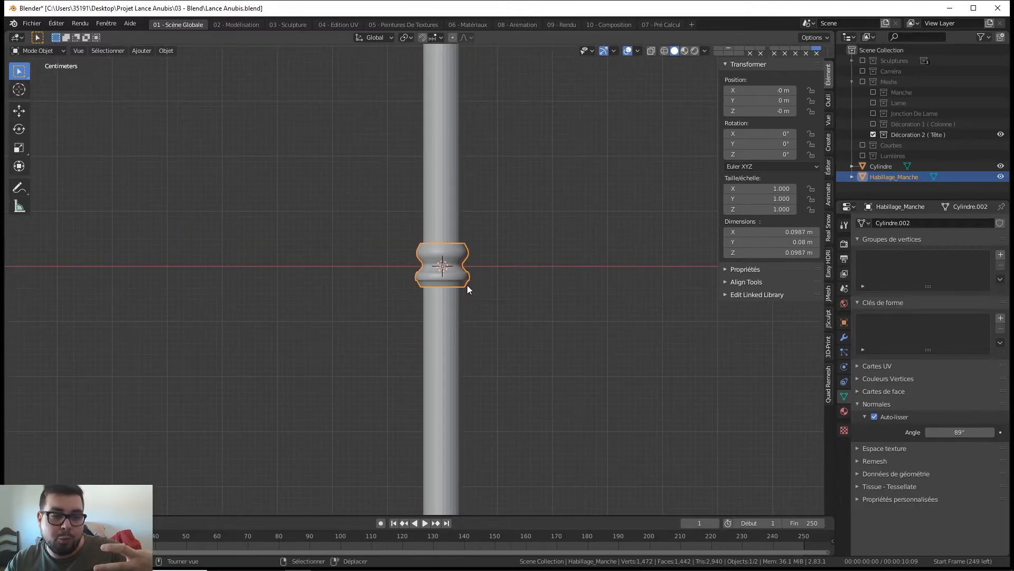
{"action": "scroll", "coordinate": [466, 296], "scroll_direction": "down", "scroll_amount": 3}
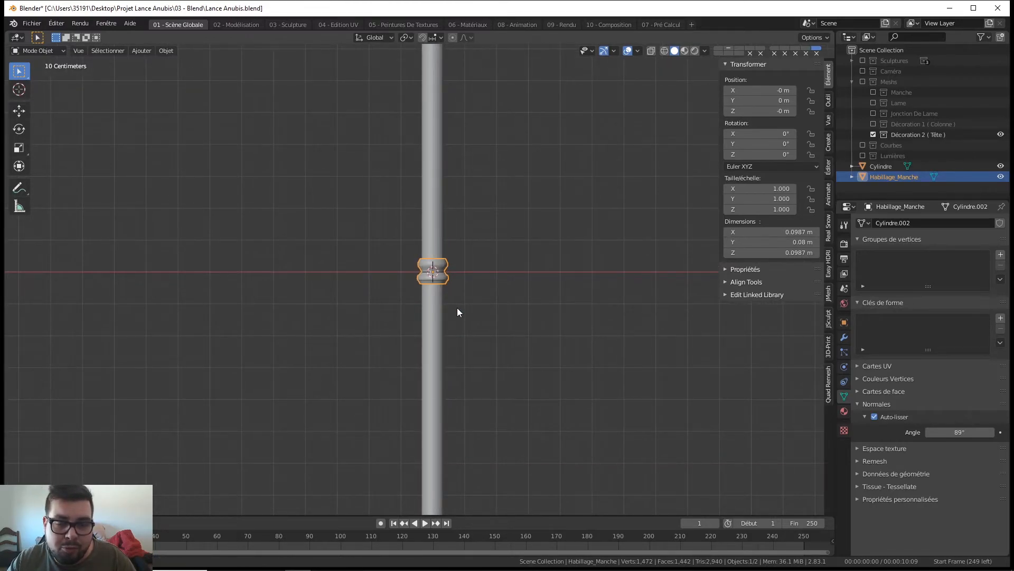
{"action": "middle_click_drag", "start_coordinate": [456, 309], "coordinate": [462, 384], "text": "shift"}
Step: Shade the long shaft smooth and enable its auto smooth normals with an 89° angle
{"action": "left_click", "coordinate": [448, 276]}
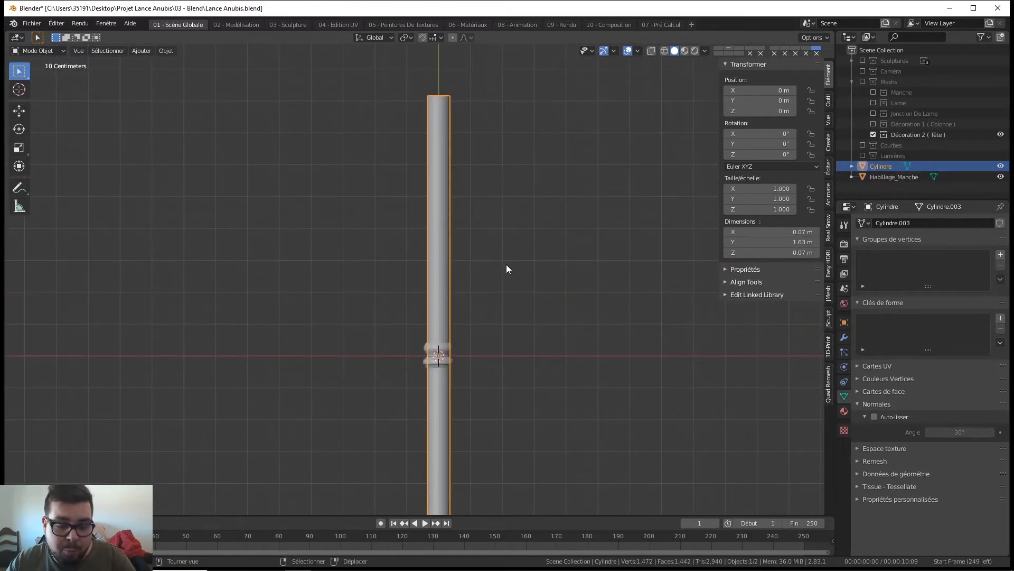
{"action": "key", "text": "q"}
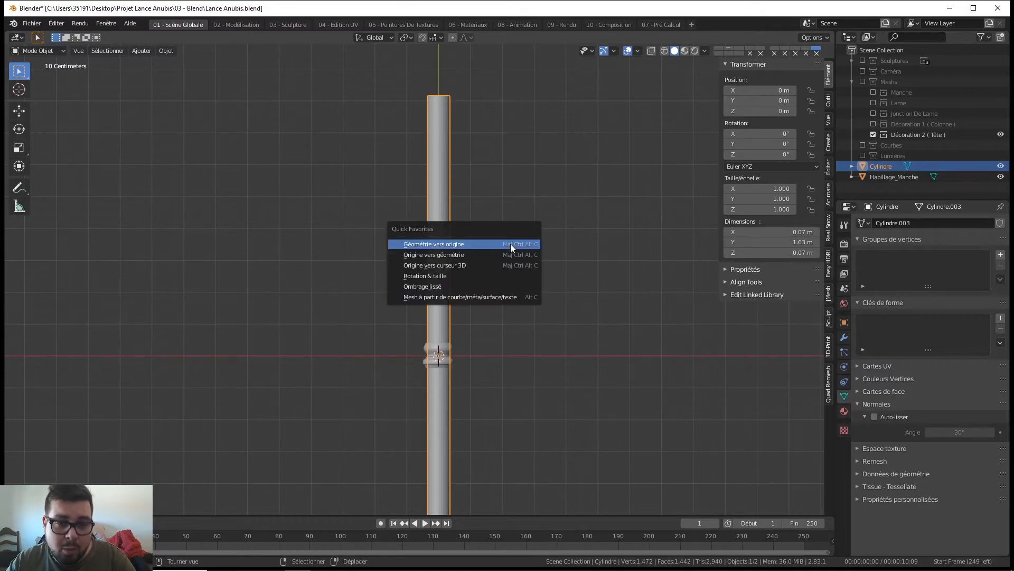
{"action": "left_click", "coordinate": [449, 286]}
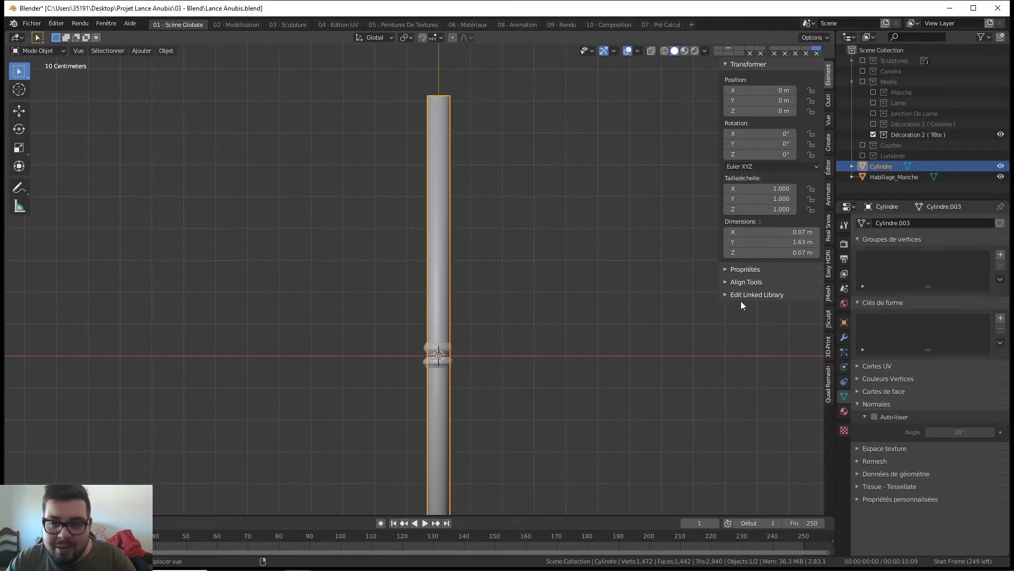
{"action": "left_click", "coordinate": [874, 417]}
{"action": "left_click_drag", "start_coordinate": [942, 430], "coordinate": [945, 429]}
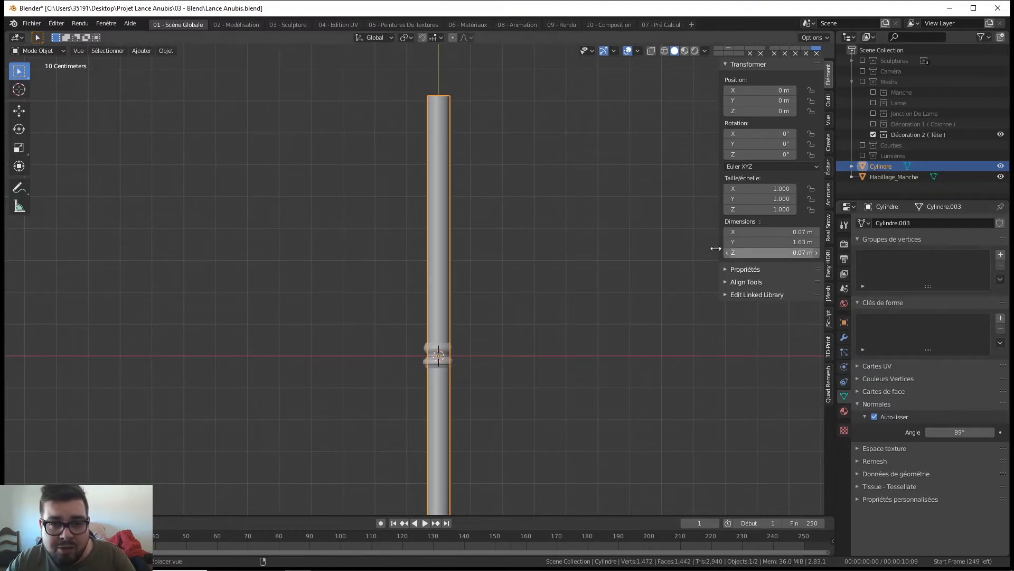
Step: Duplicate the Habillage_Manche ring and move the copy about 0.080 m along Y, against the original
{"action": "middle_click_drag", "start_coordinate": [564, 226], "coordinate": [512, 298]}
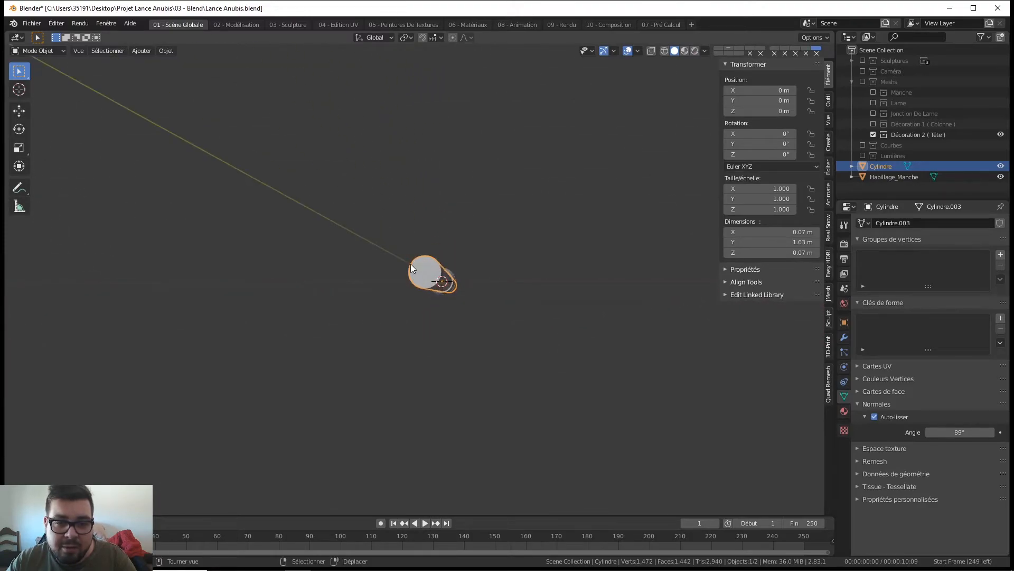
{"action": "middle_click_drag", "start_coordinate": [416, 252], "coordinate": [468, 229]}
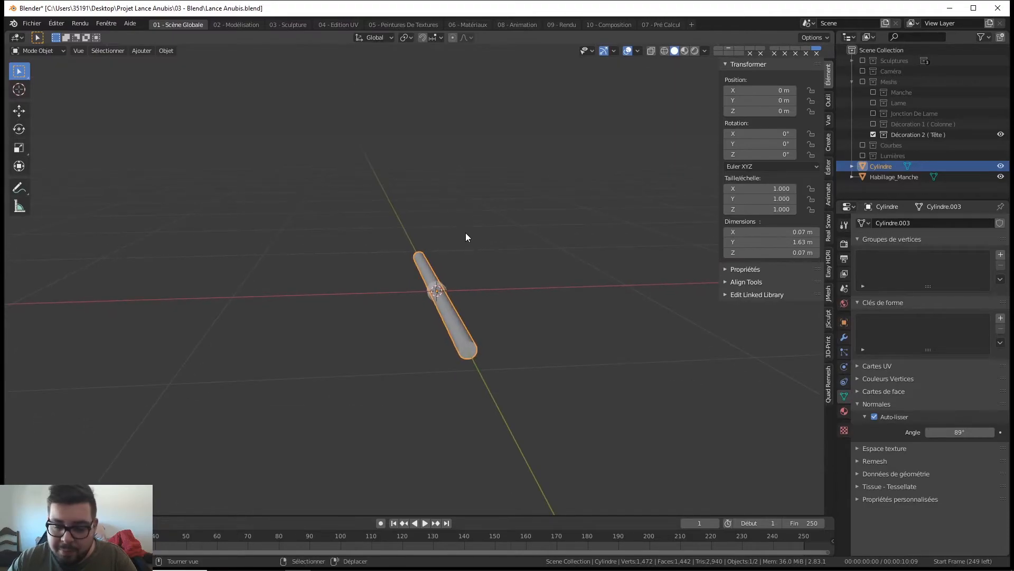
{"action": "key", "text": "KP_1"}
{"action": "key", "text": "KP_7"}
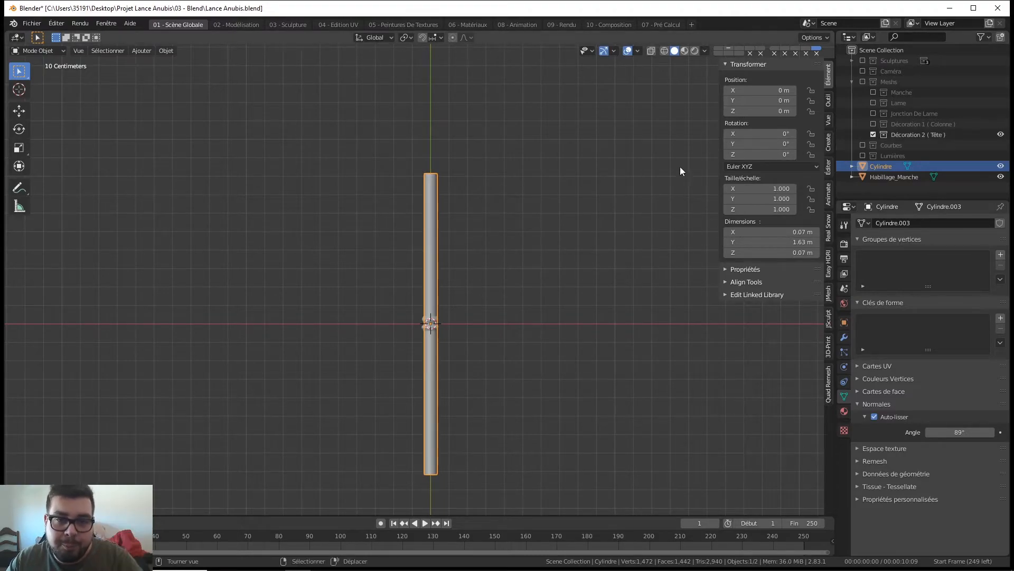
{"action": "scroll", "coordinate": [440, 331], "scroll_direction": "up", "scroll_amount": 4}
{"action": "middle_click_drag", "start_coordinate": [439, 331], "coordinate": [430, 255], "text": "shift"}
{"action": "left_click", "coordinate": [432, 277]}
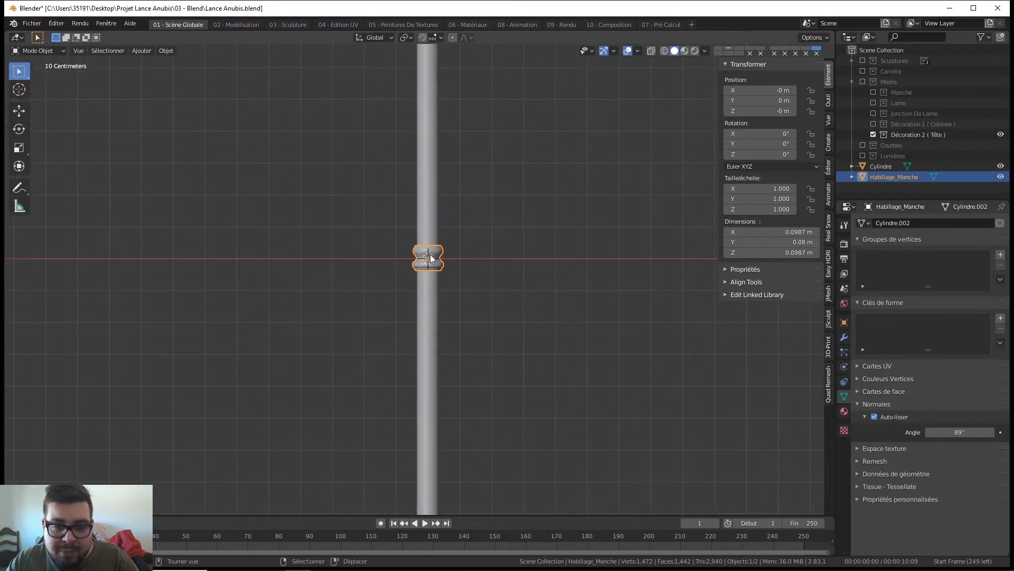
{"action": "scroll", "coordinate": [430, 257], "scroll_direction": "up", "scroll_amount": 4}
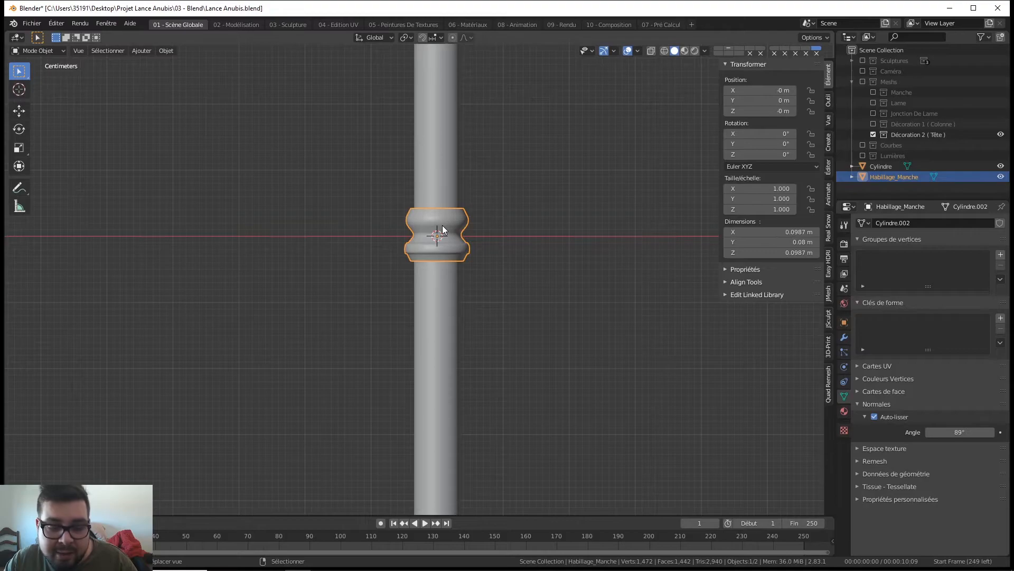
{"action": "key", "text": "shift+d"}
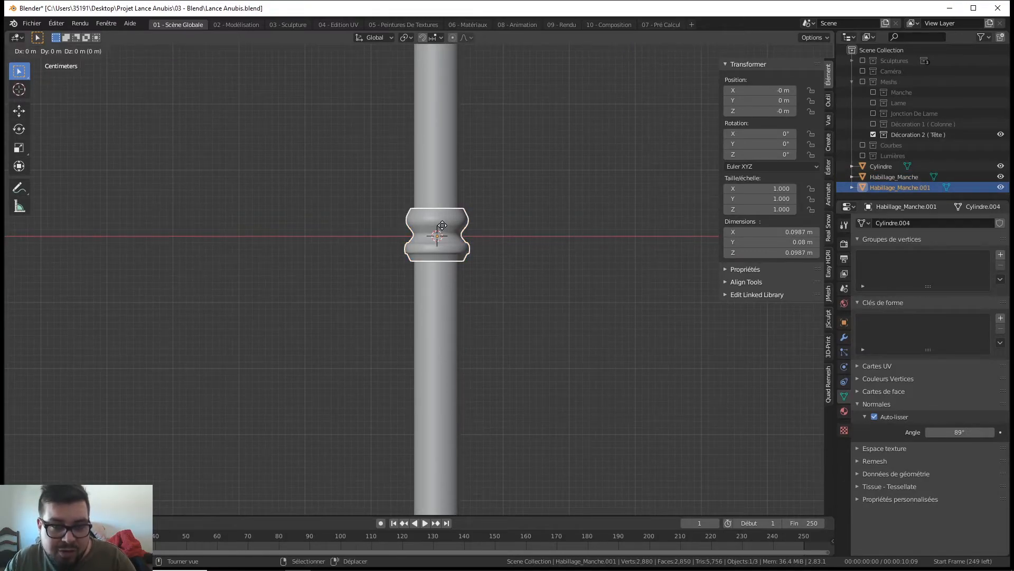
{"action": "key", "text": "y"}
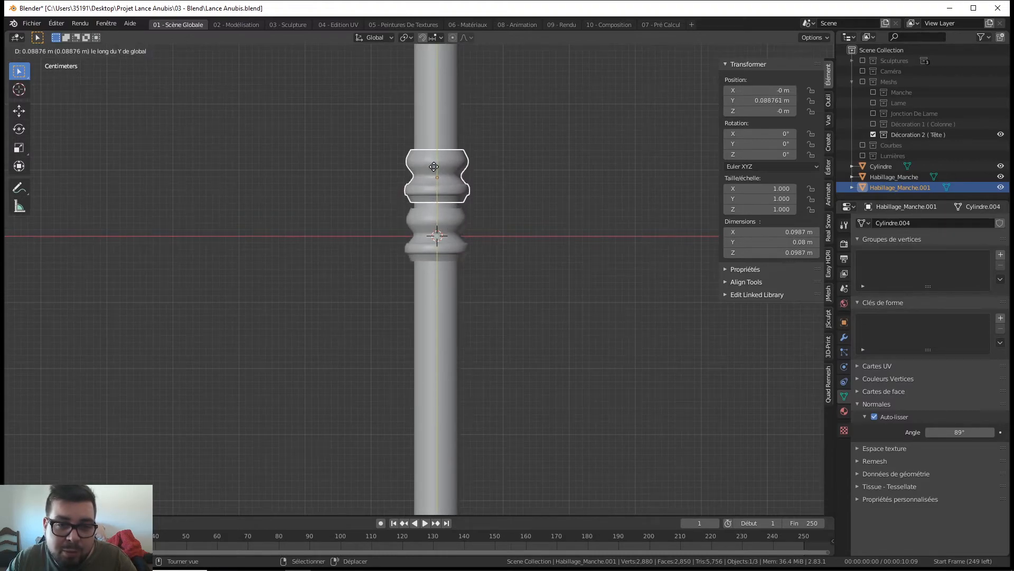
{"action": "left_click", "coordinate": [432, 193]}
Step: Duplicate the copied ring and move the new one about 0.078 m further along Y
{"action": "middle_click_drag", "start_coordinate": [464, 200], "coordinate": [465, 236], "text": "shift"}
{"action": "key", "text": "shift+d"}
{"action": "key", "text": "y"}
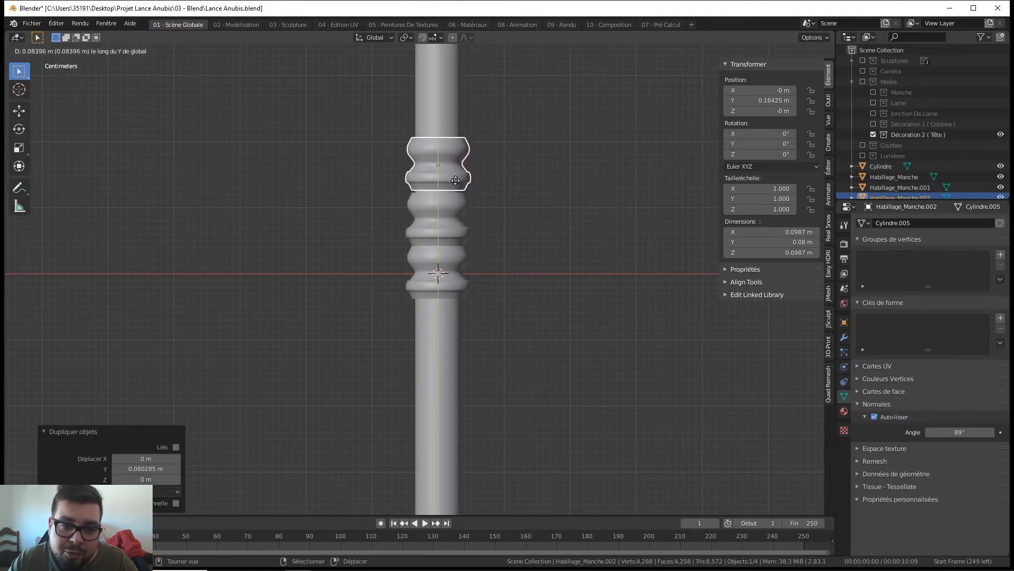
{"action": "left_click", "coordinate": [455, 184]}
{"action": "middle_click_drag", "start_coordinate": [478, 187], "coordinate": [477, 227], "text": "shift"}
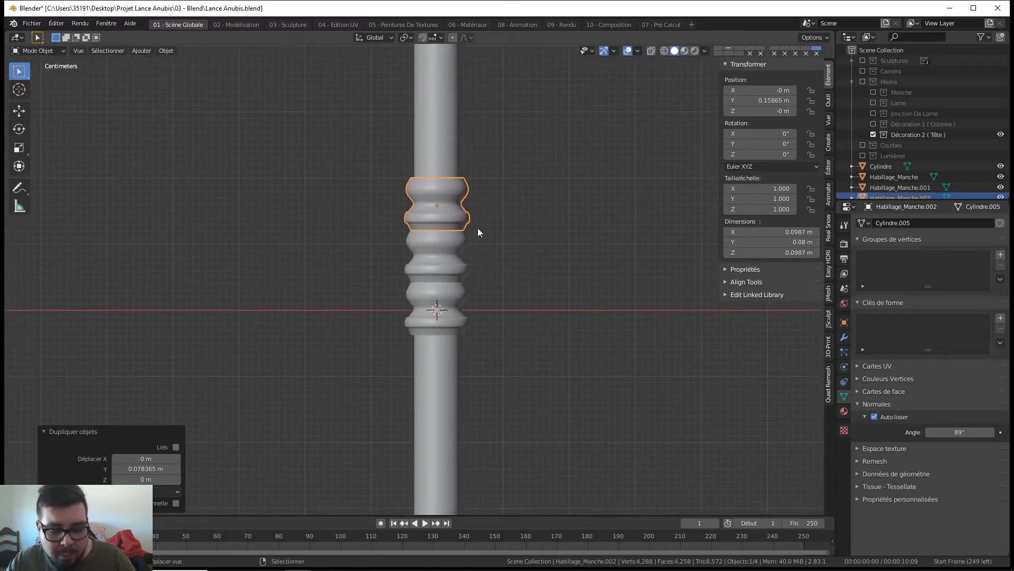
Step: Duplicate the uppermost ring and move the copy about -0.237 m along Y, just below the original ring
{"action": "key", "text": "shift+d"}
{"action": "key", "text": "y"}
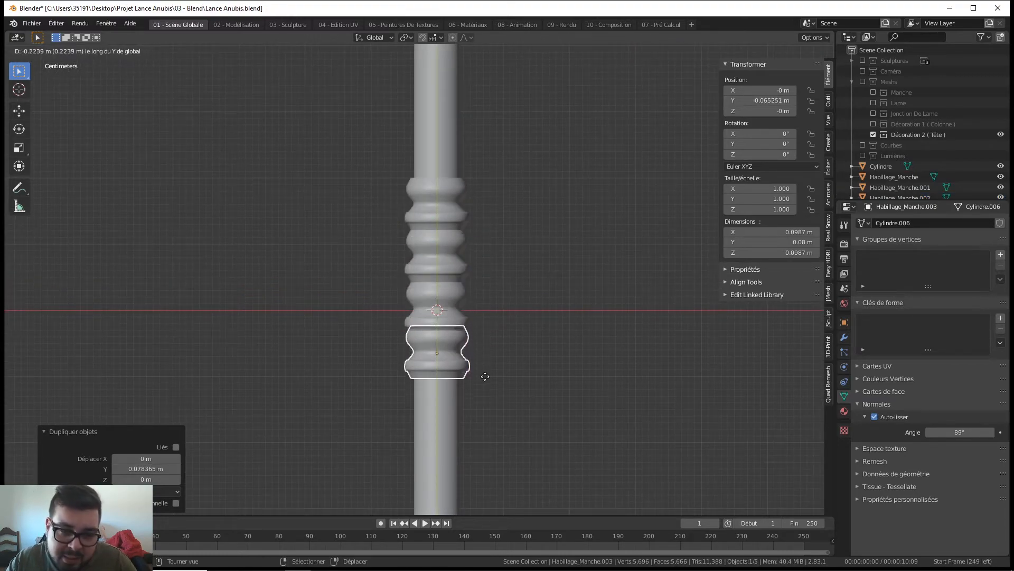
{"action": "left_click", "coordinate": [487, 384]}
{"action": "middle_click_drag", "start_coordinate": [487, 384], "coordinate": [507, 241], "text": "shift"}
{"action": "scroll", "coordinate": [507, 241], "scroll_direction": "down", "scroll_amount": 2}
{"action": "scroll", "coordinate": [507, 246], "scroll_direction": "down", "scroll_amount": 2}
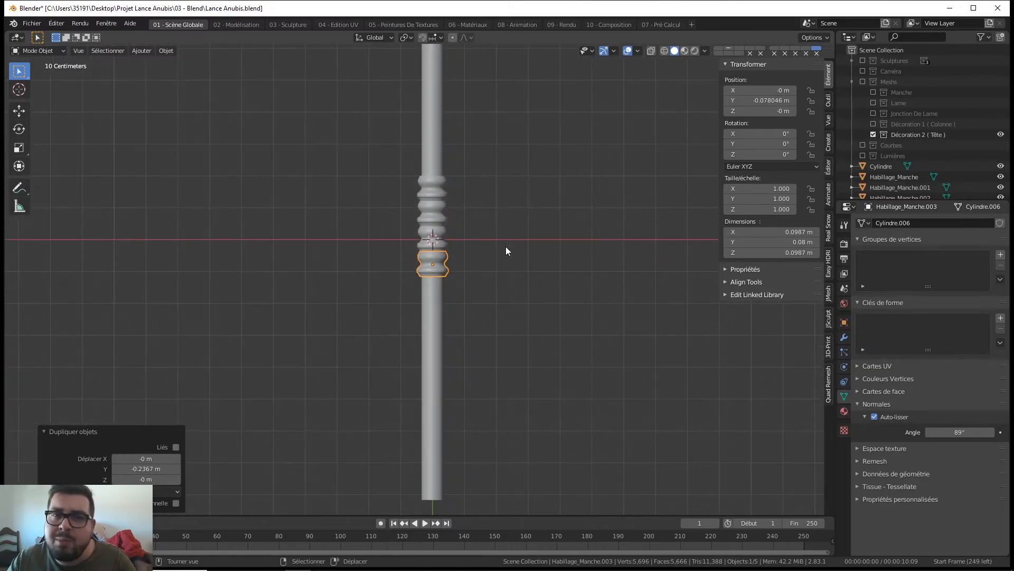
{"action": "scroll", "coordinate": [471, 249], "scroll_direction": "down", "scroll_amount": 2}
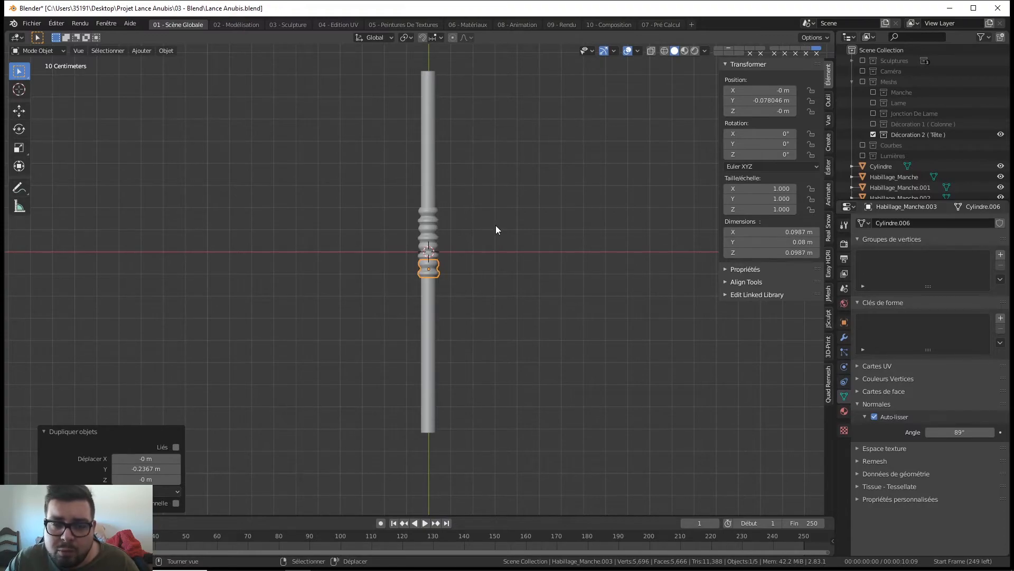
{"action": "scroll", "coordinate": [493, 250], "scroll_direction": "up", "scroll_amount": 2}
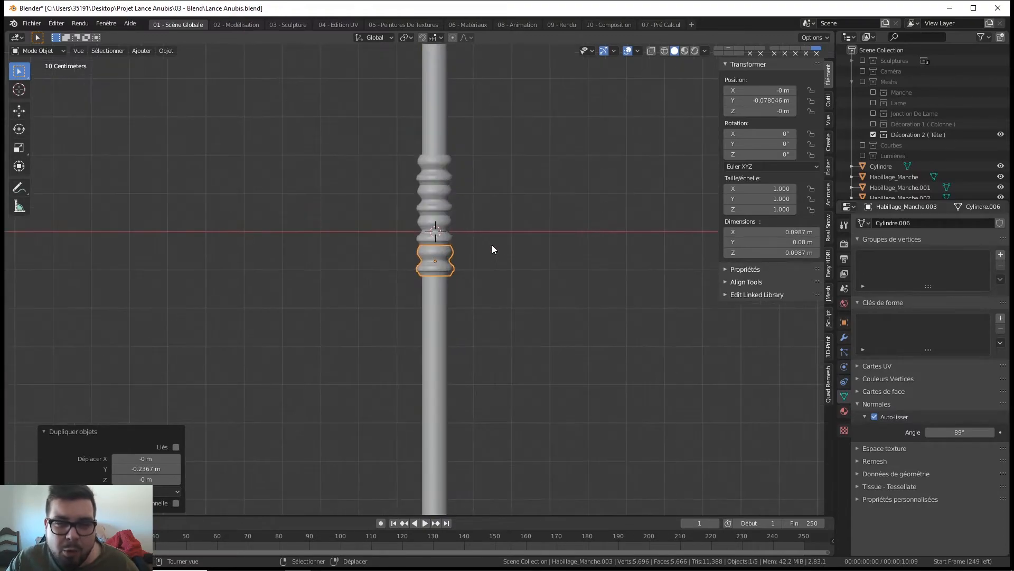
{"action": "scroll", "coordinate": [493, 249], "scroll_direction": "up", "scroll_amount": 2}
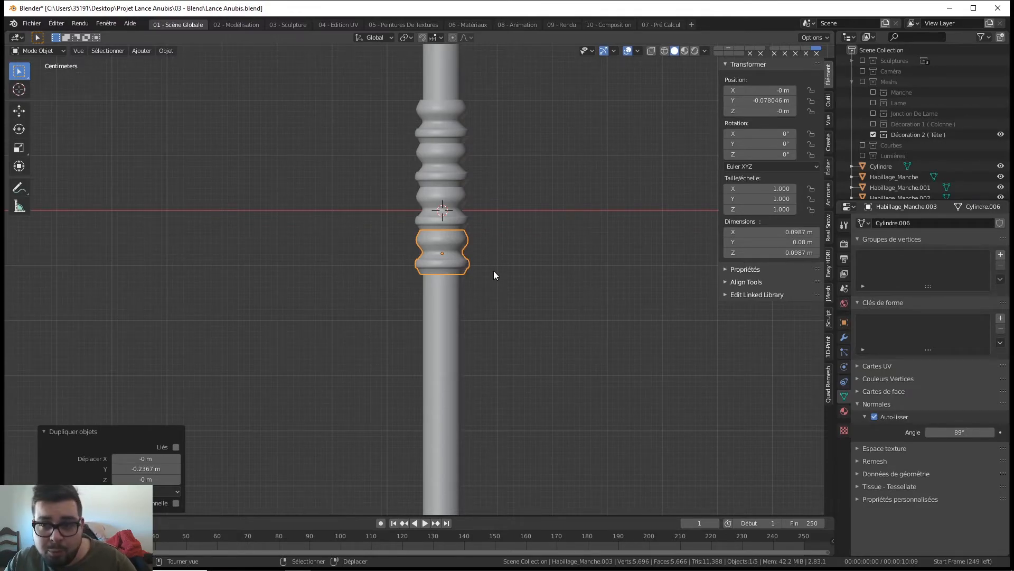
{"action": "scroll", "coordinate": [893, 167], "scroll_direction": "down", "scroll_amount": 2}
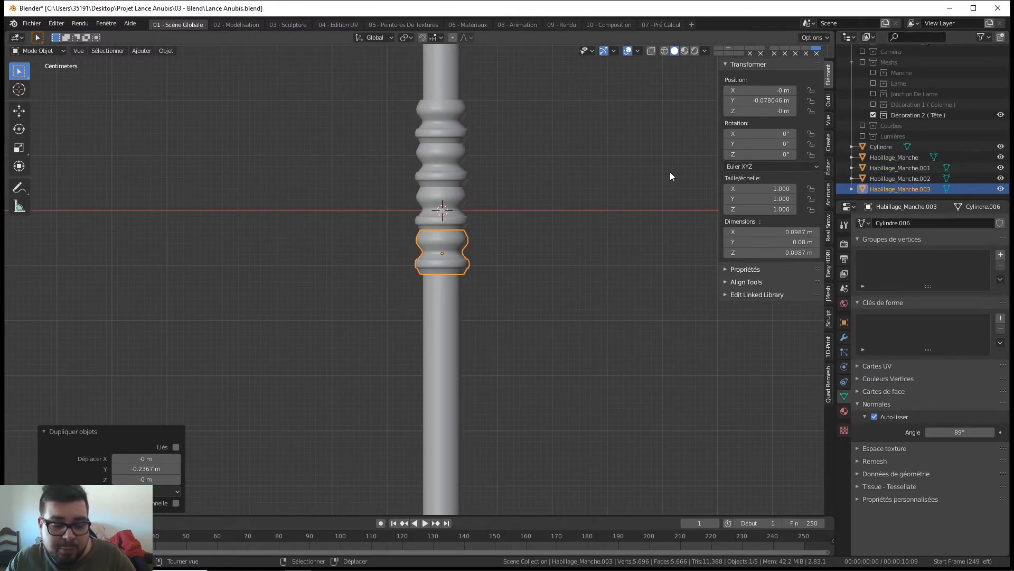
Step: Delete the three duplicated rings, keeping only the original Habillage_Manche on the shaft
{"action": "key", "text": "x"}
{"action": "left_click", "coordinate": [562, 164]}
{"action": "left_click", "coordinate": [464, 160]}
{"action": "key", "text": "x"}
{"action": "left_click", "coordinate": [465, 159]}
{"action": "left_click", "coordinate": [449, 128]}
{"action": "key", "text": "x"}
{"action": "left_click", "coordinate": [448, 126]}
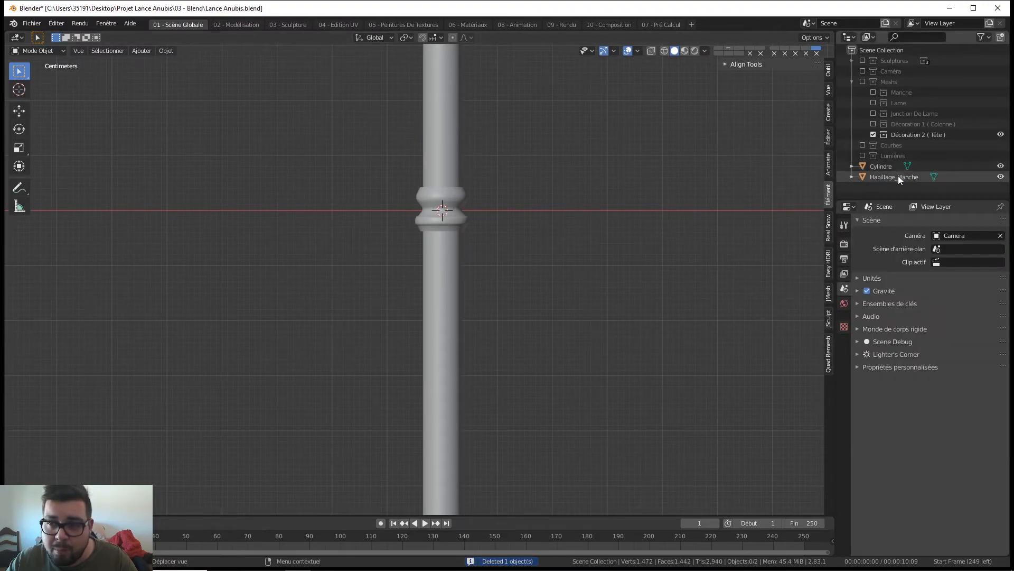
Step: Rename the shaft object Cylindre as Manche
{"action": "left_click", "coordinate": [880, 165]}
{"action": "double_click", "coordinate": [884, 165]}
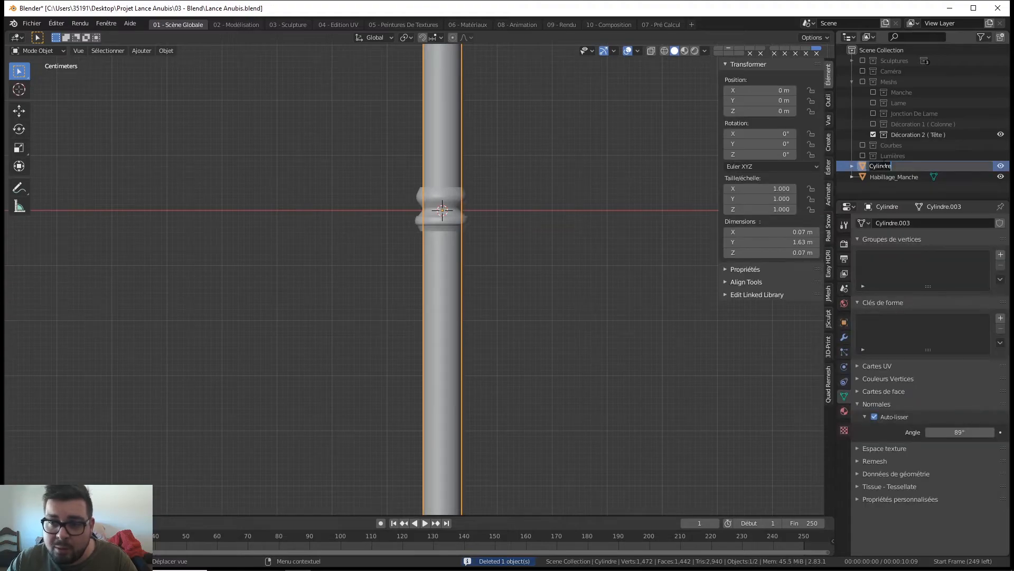
{"action": "type", "text": "Manche"}
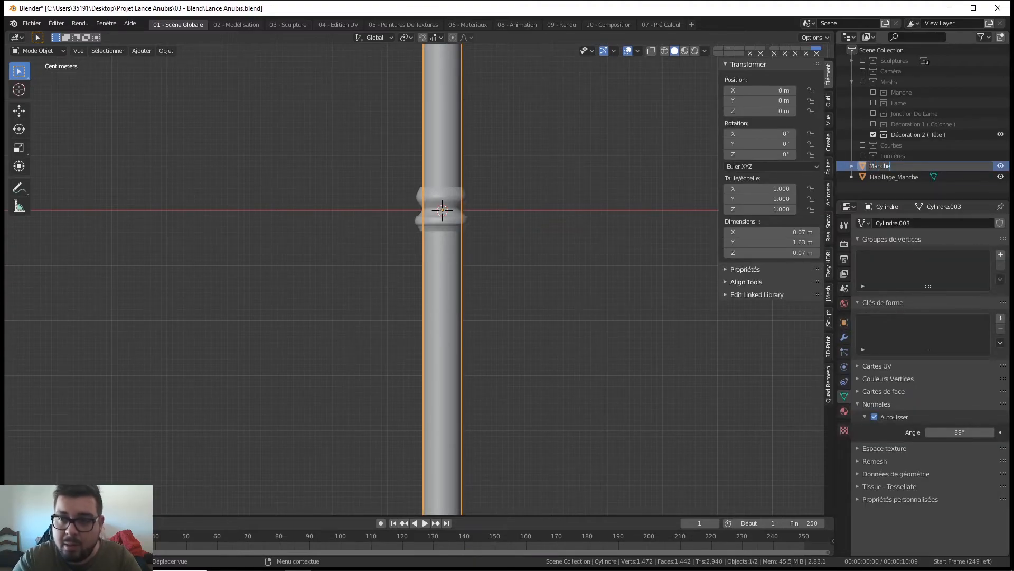
{"action": "key", "text": "Return"}
Step: Add an Array (Tableau) modifier to Habillage_Manche and set its count to 4
{"action": "left_click", "coordinate": [882, 165]}
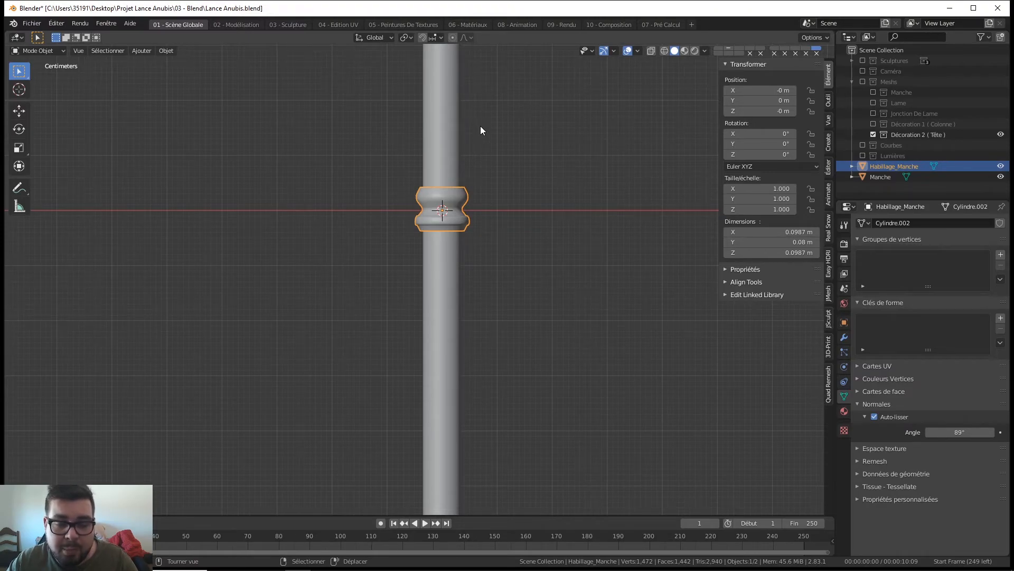
{"action": "left_click", "coordinate": [844, 337]}
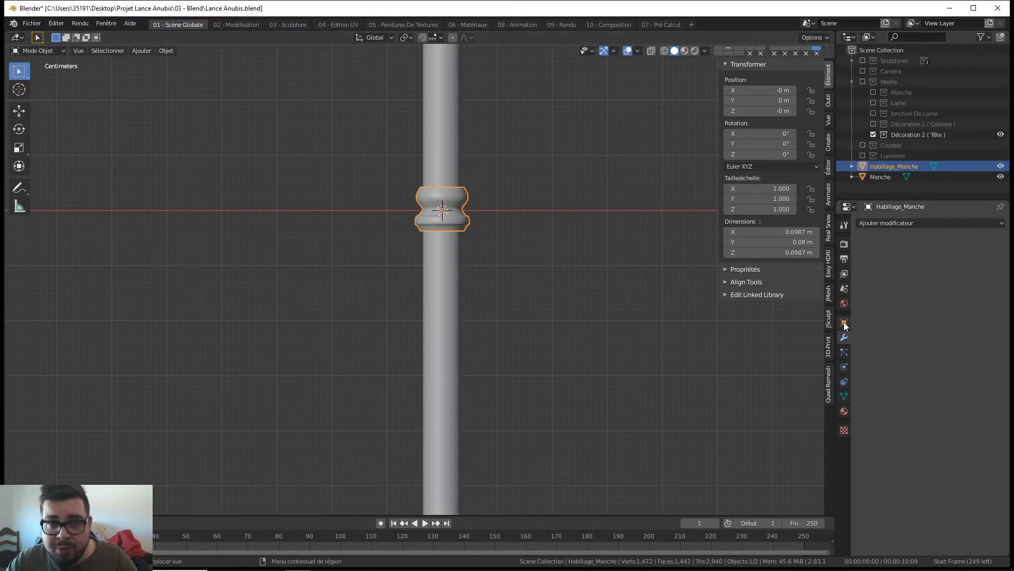
{"action": "left_click", "coordinate": [901, 224]}
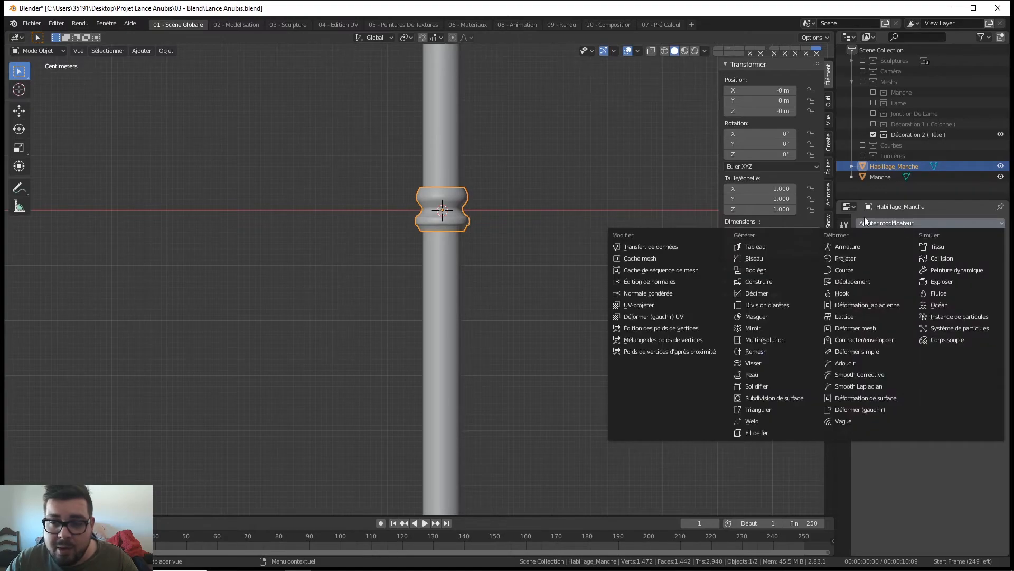
{"action": "left_click", "coordinate": [763, 246]}
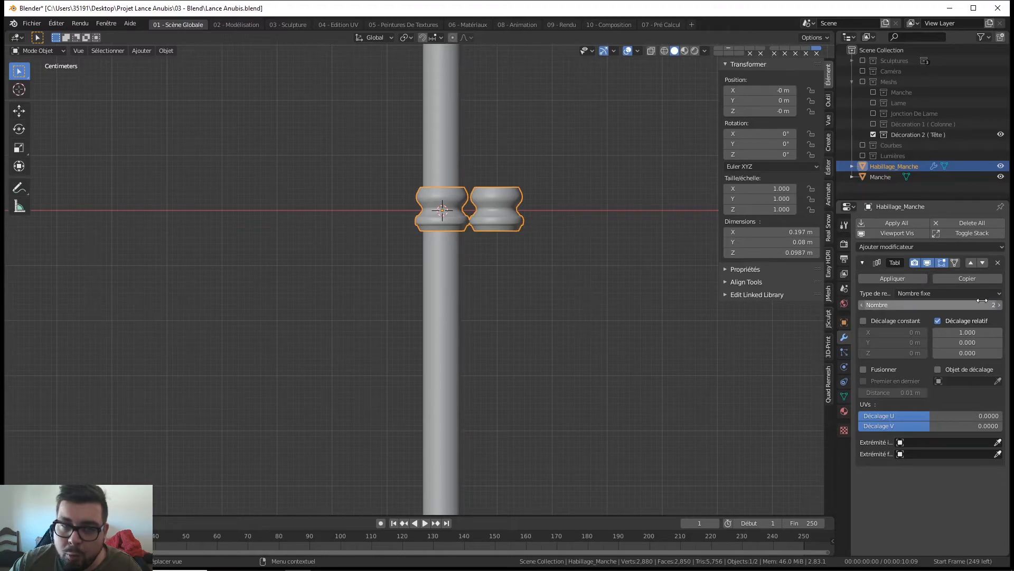
{"action": "left_click", "coordinate": [999, 305]}
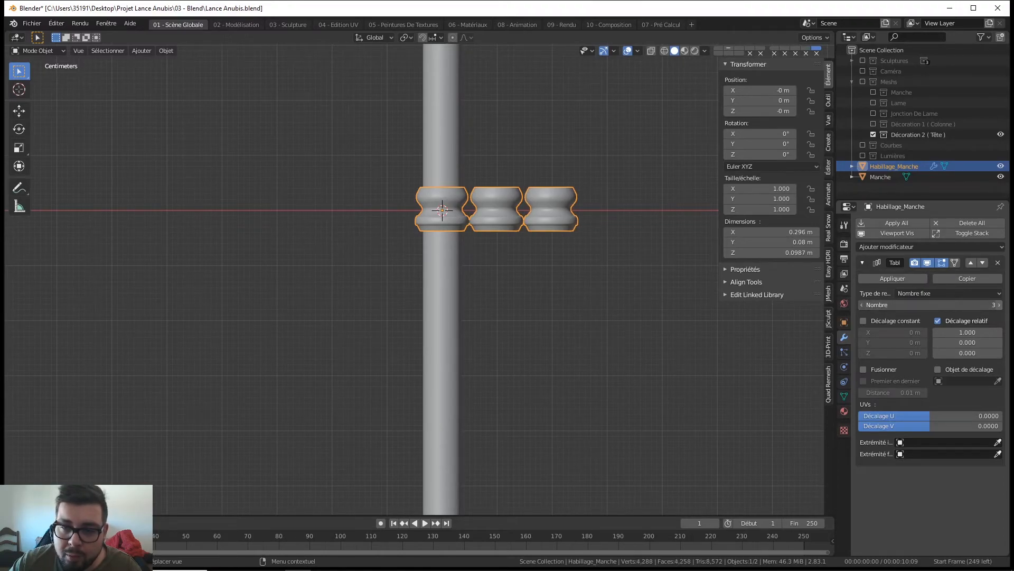
{"action": "left_click", "coordinate": [1000, 306]}
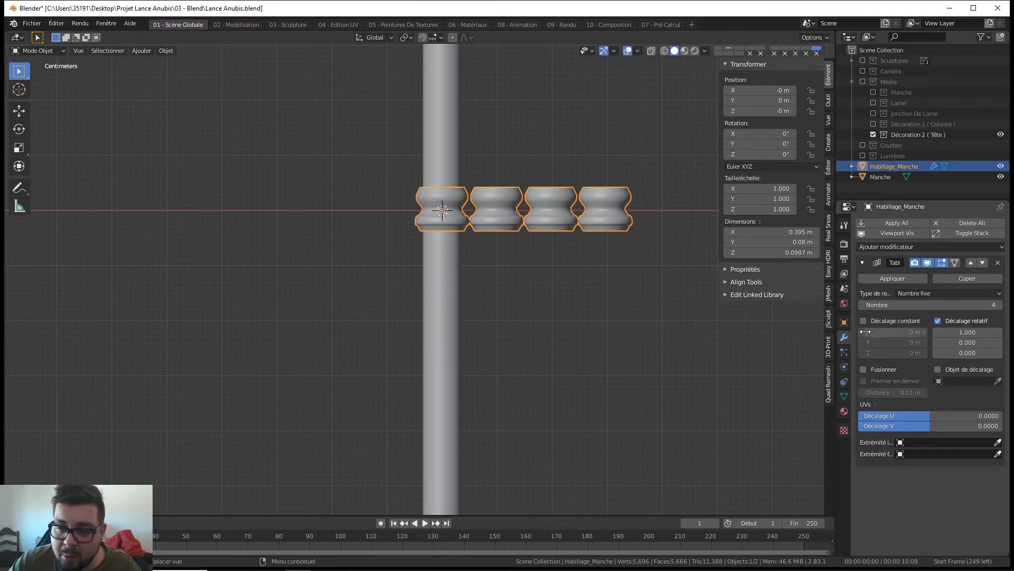
Step: Try array relative offsets of -1.100 in X, 0.500 in Y and 3.300 in Z to spread the rings
{"action": "left_click_drag", "start_coordinate": [968, 332], "coordinate": [951, 353]}
{"action": "middle_click_drag", "start_coordinate": [838, 363], "coordinate": [778, 294]}
{"action": "scroll", "coordinate": [686, 355], "scroll_direction": "down", "scroll_amount": 6}
{"action": "middle_click_drag", "start_coordinate": [686, 355], "coordinate": [694, 324]}
Step: Reset the array's relative offset to X 1, Y 0 and Z 0
{"action": "left_click", "coordinate": [965, 352]}
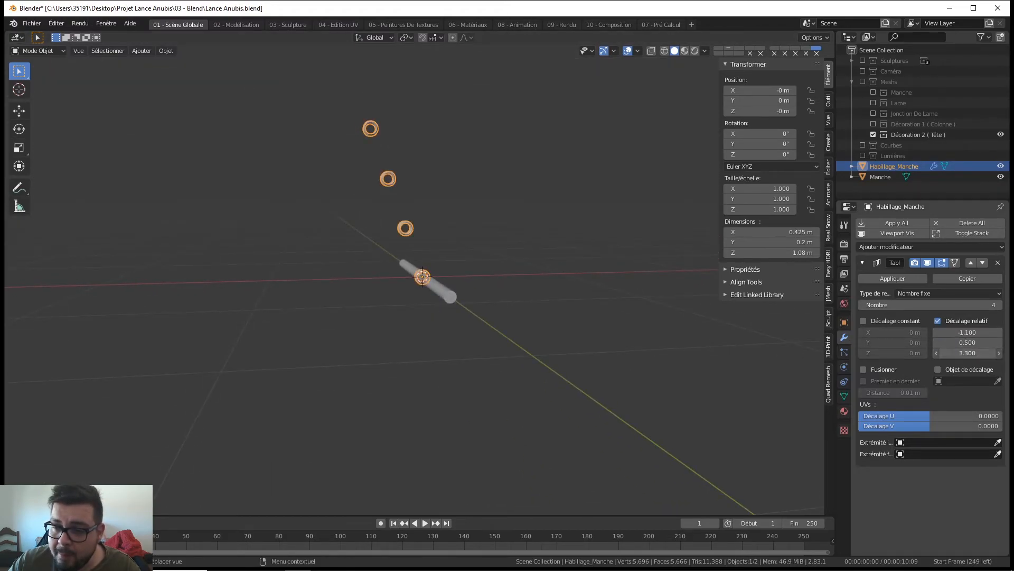
{"action": "type", "text": "0"}
{"action": "left_click", "coordinate": [964, 343]}
{"action": "type", "text": "0.5"}
{"action": "key", "text": "BackSpace"}
{"action": "key", "text": "BackSpace"}
{"action": "key", "text": "BackSpace"}
{"action": "type", "text": "0"}
{"action": "key", "text": "Return"}
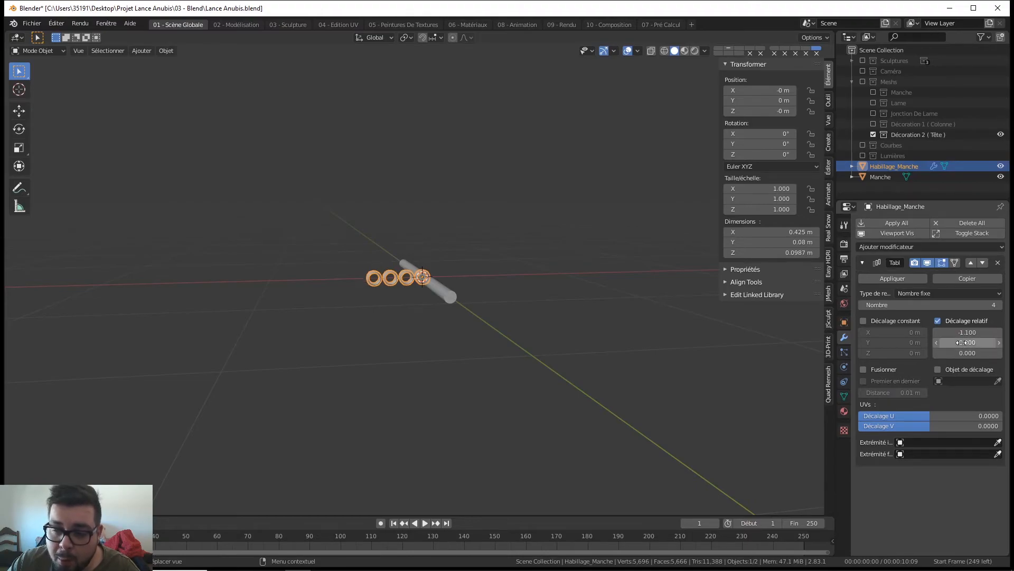
{"action": "left_click", "coordinate": [961, 331]}
{"action": "type", "text": "1"}
{"action": "key", "text": "Return"}
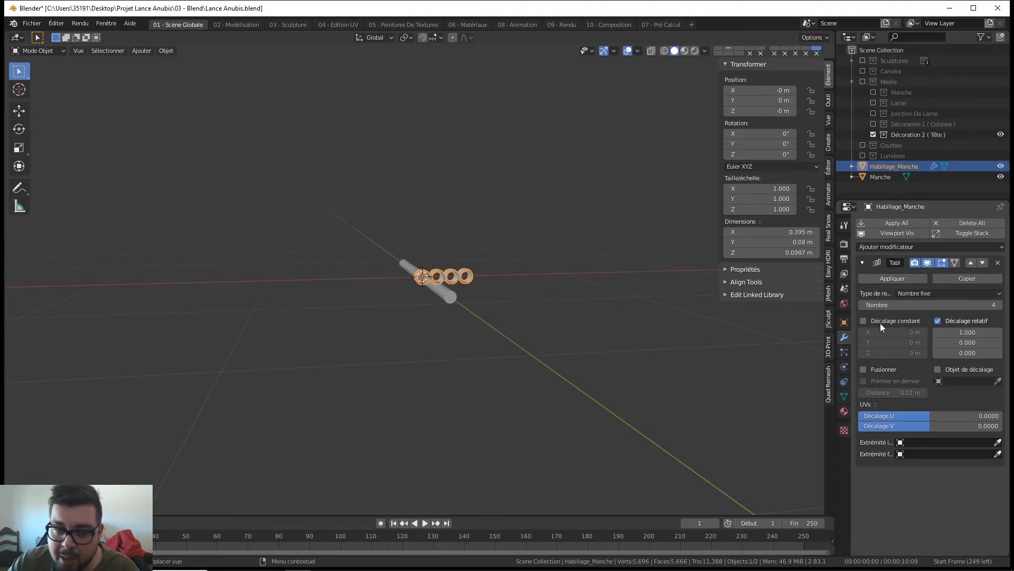
Step: Set the array's relative offset to X 0 and Y 1 to stack the rings along the shaft
{"action": "key", "text": "KP_7"}
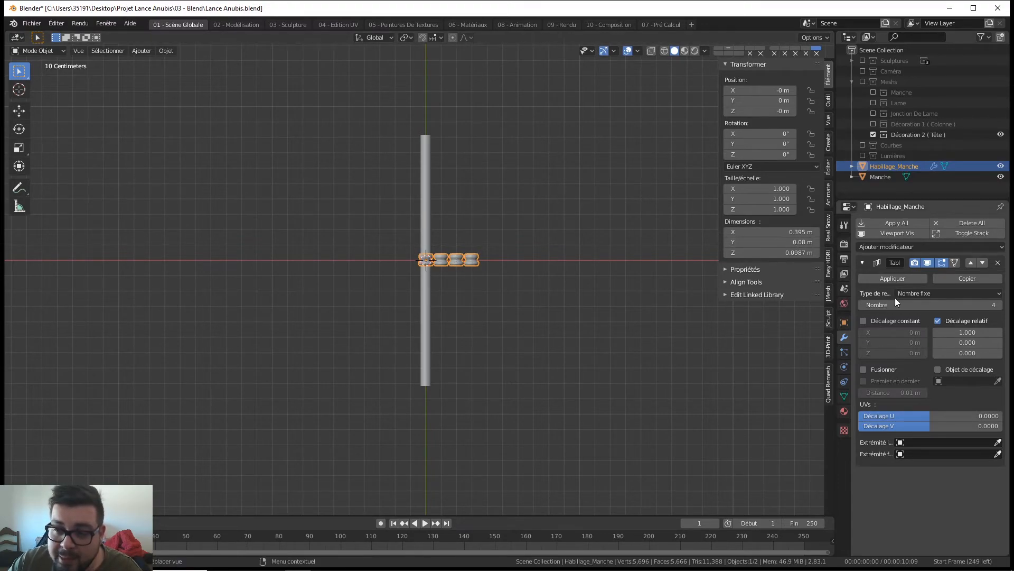
{"action": "left_click", "coordinate": [977, 333]}
{"action": "type", "text": "0"}
{"action": "key", "text": "Return"}
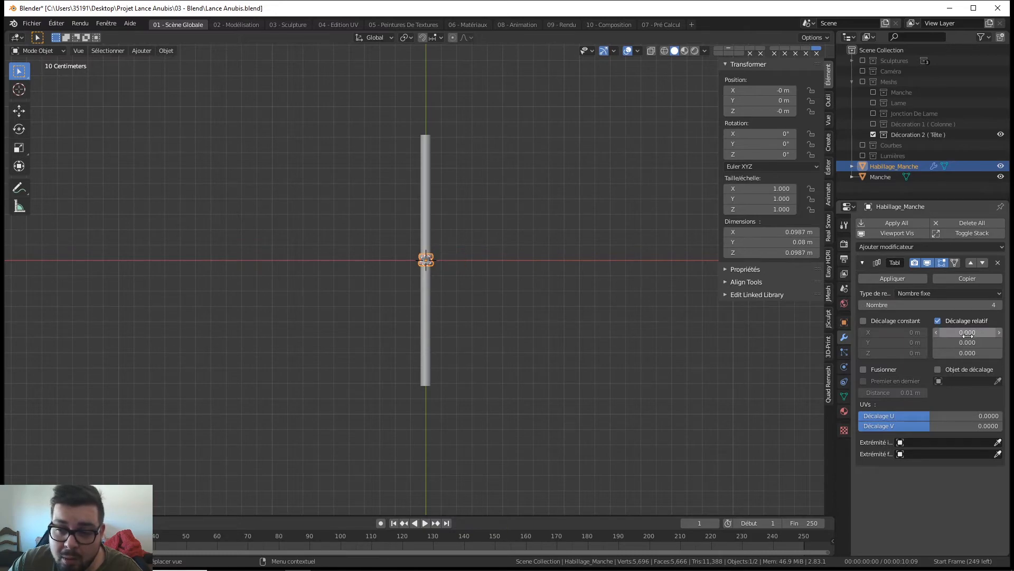
{"action": "left_click", "coordinate": [964, 342]}
{"action": "type", "text": "1"}
{"action": "key", "text": "Return"}
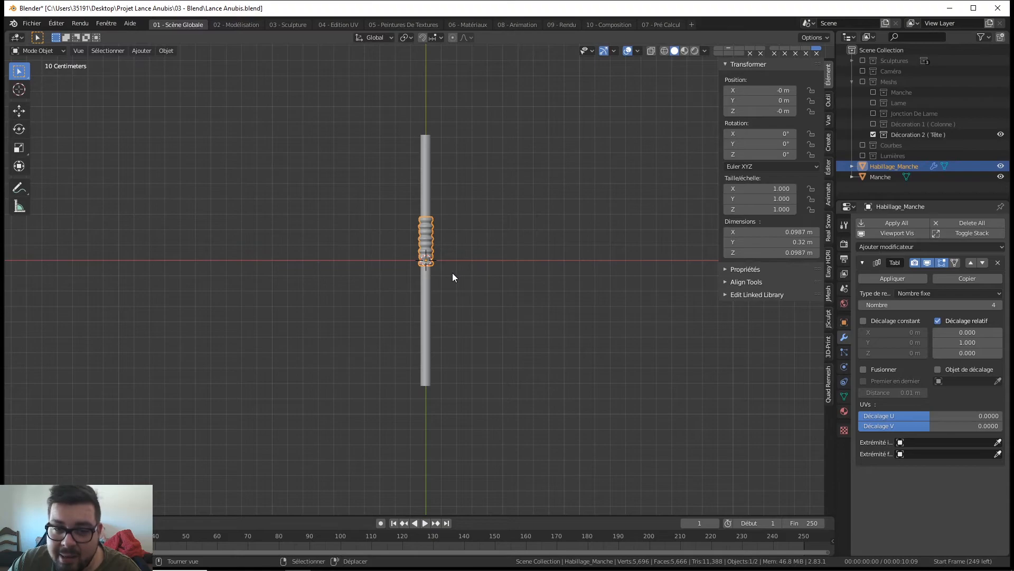
{"action": "scroll", "coordinate": [453, 273], "scroll_direction": "up", "scroll_amount": 4}
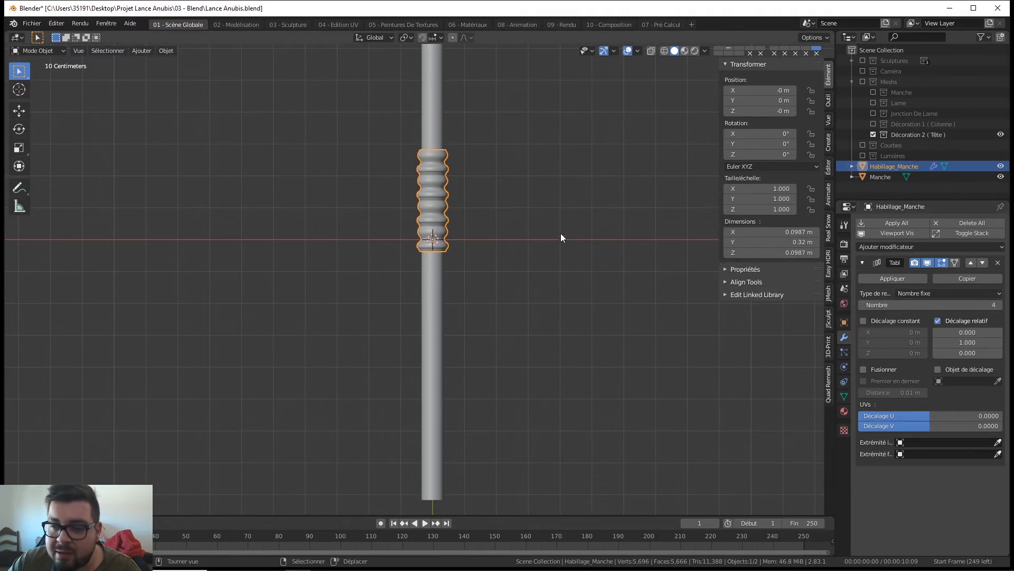
Step: Enable merging of coincident vertices (Fusionner) on Habillage_Manche's Array modifier and apply the modifier
{"action": "scroll", "coordinate": [562, 246], "scroll_direction": "up", "scroll_amount": 5}
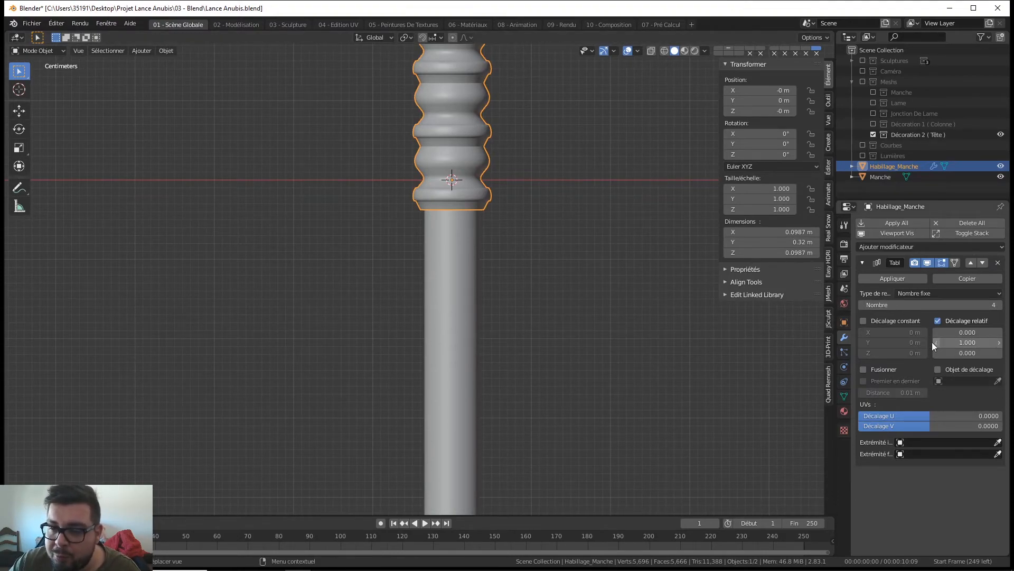
{"action": "left_click", "coordinate": [863, 369]}
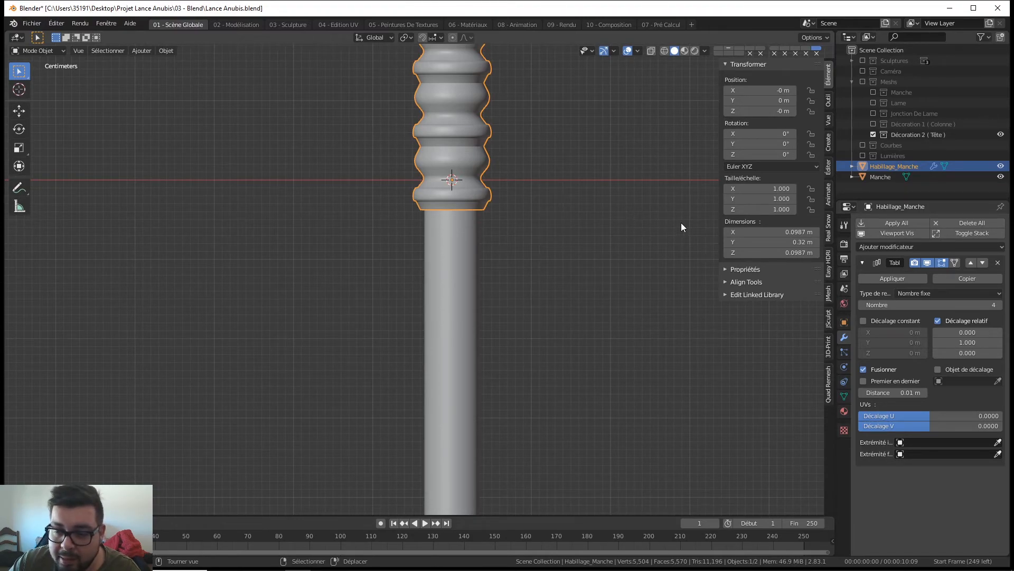
{"action": "left_click", "coordinate": [911, 278]}
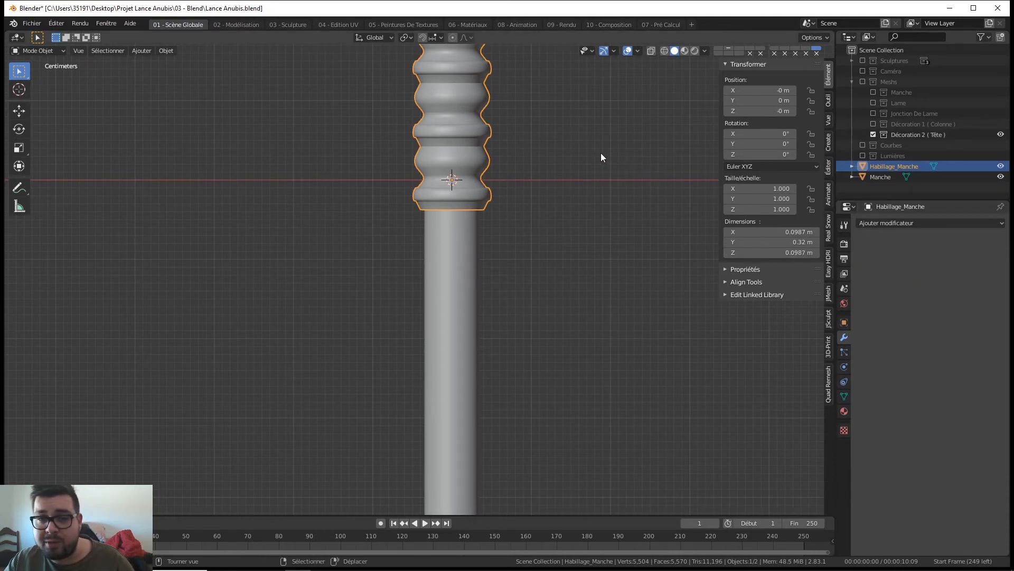
Step: Try moving individual faces near the joints between Habillage_Manche's rings in Edit Mode to test whether the mesh is welded
{"action": "key", "text": "Tab"}
{"action": "middle_click_drag", "start_coordinate": [539, 152], "coordinate": [559, 289], "text": "shift"}
{"action": "scroll", "coordinate": [559, 289], "scroll_direction": "up", "scroll_amount": 4}
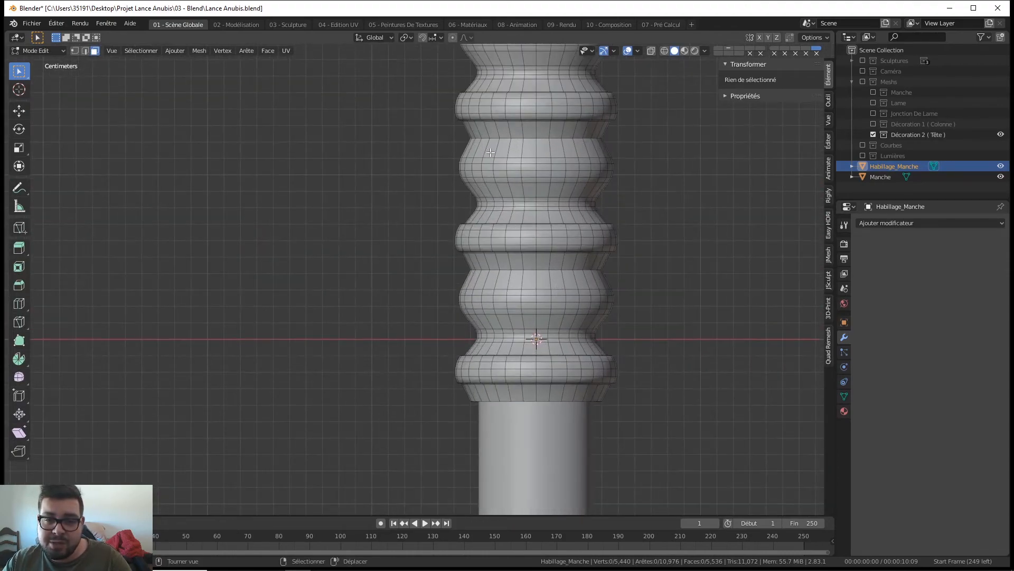
{"action": "left_click", "coordinate": [518, 260]}
{"action": "key", "text": "g"}
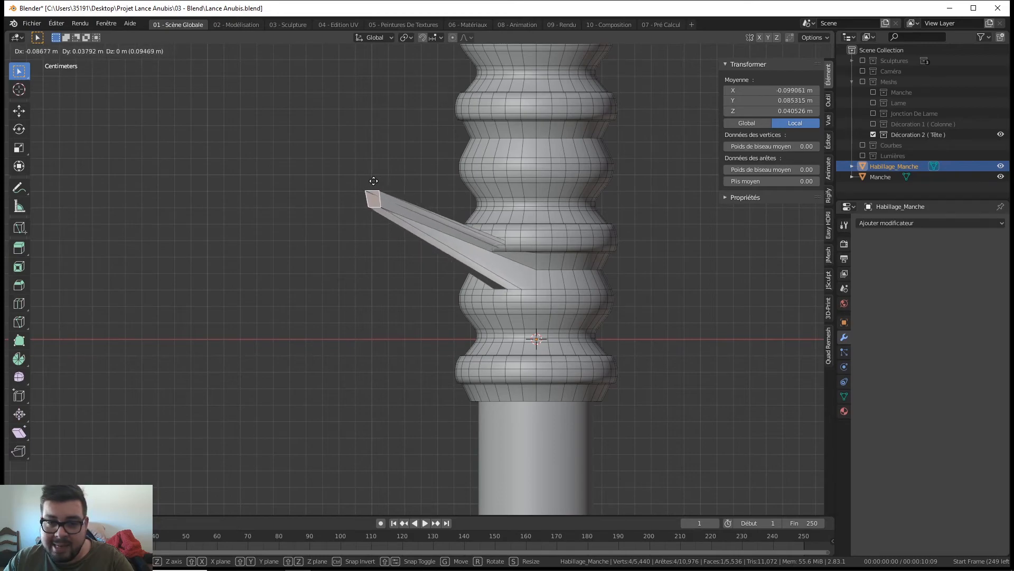
{"action": "key", "text": "Escape"}
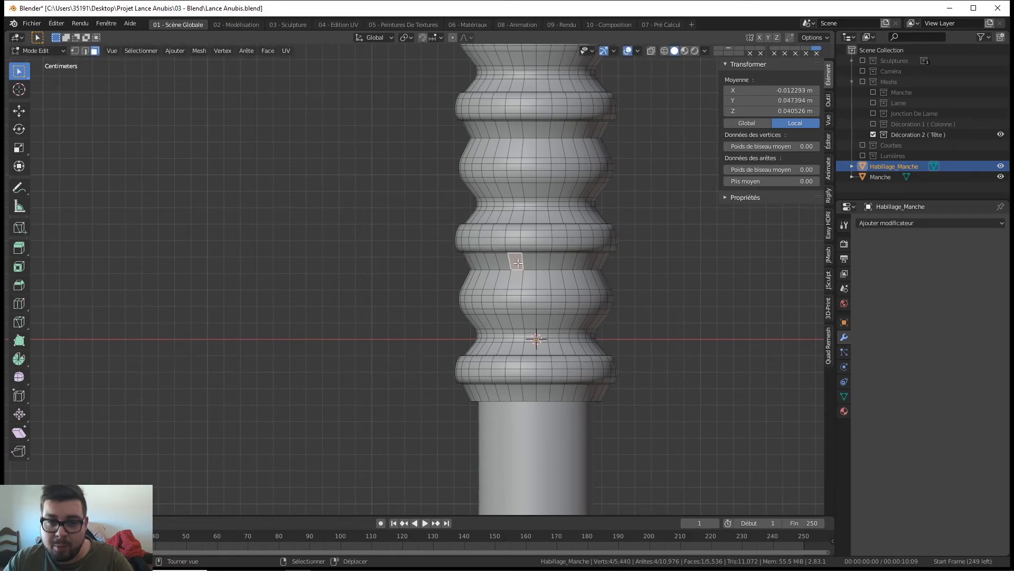
{"action": "key", "text": "g"}
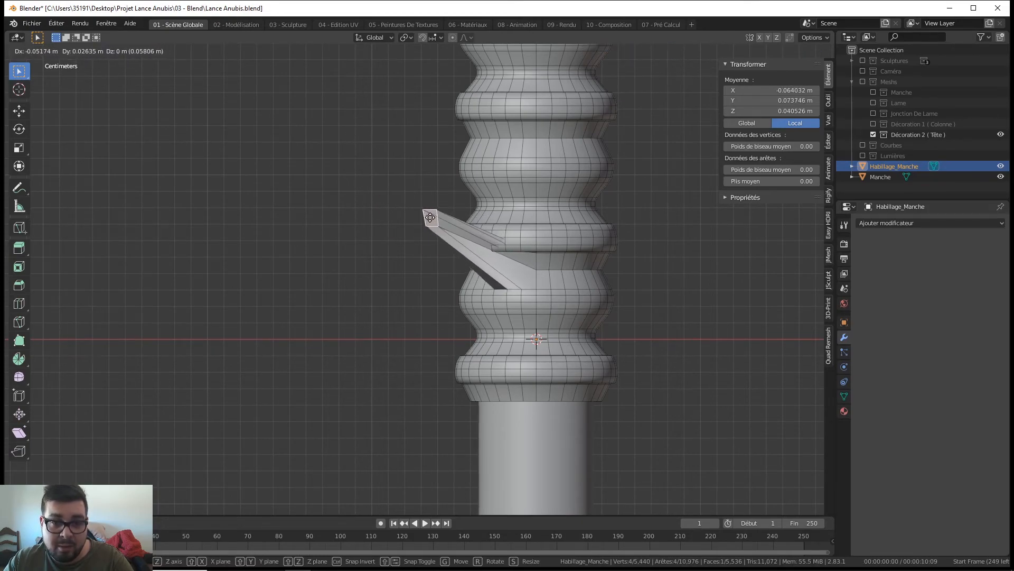
{"action": "key", "text": "Escape"}
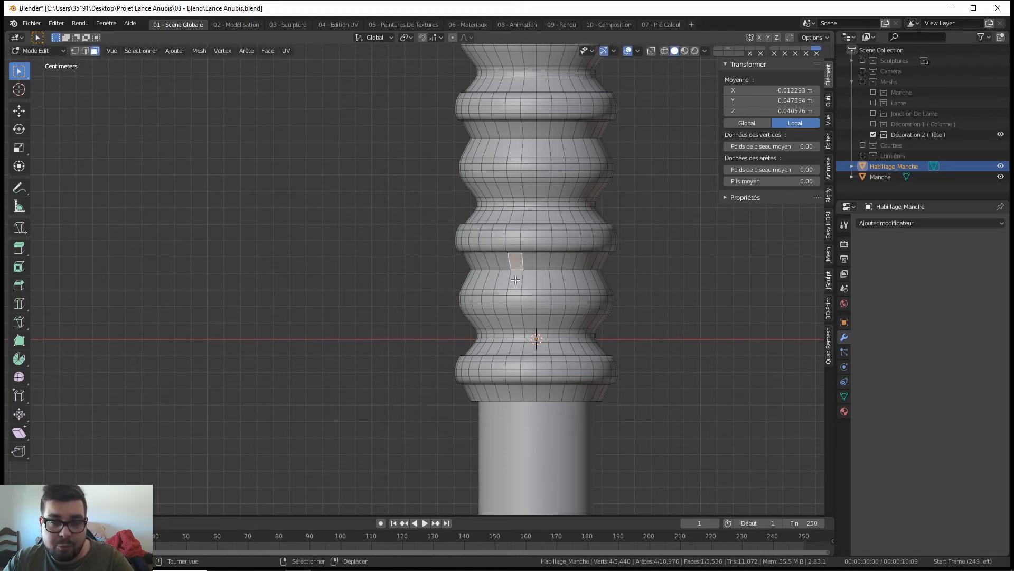
{"action": "key", "text": "g"}
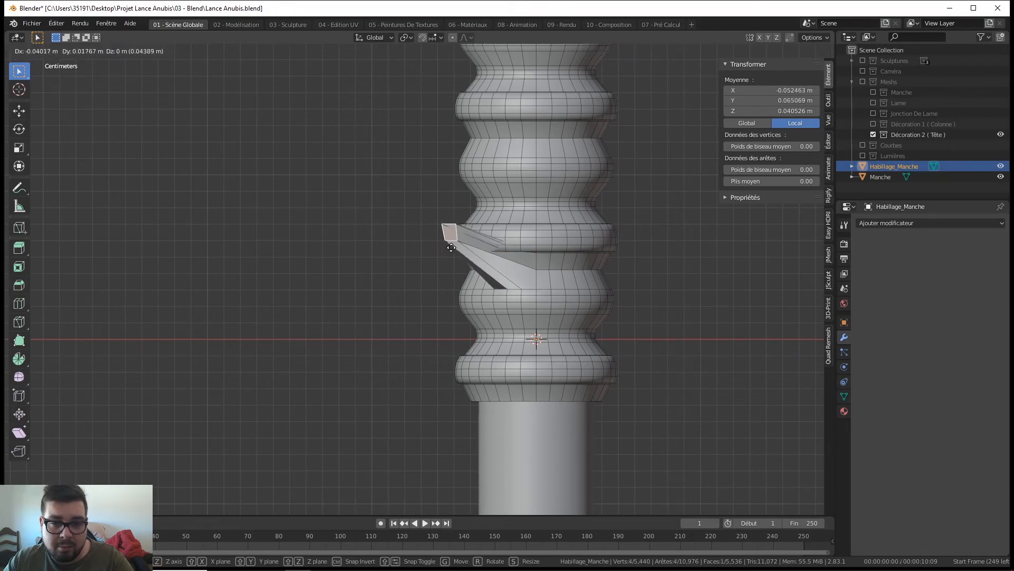
{"action": "key", "text": "Escape"}
{"action": "left_click", "coordinate": [512, 240]}
{"action": "key", "text": "g"}
{"action": "key", "text": "Escape"}
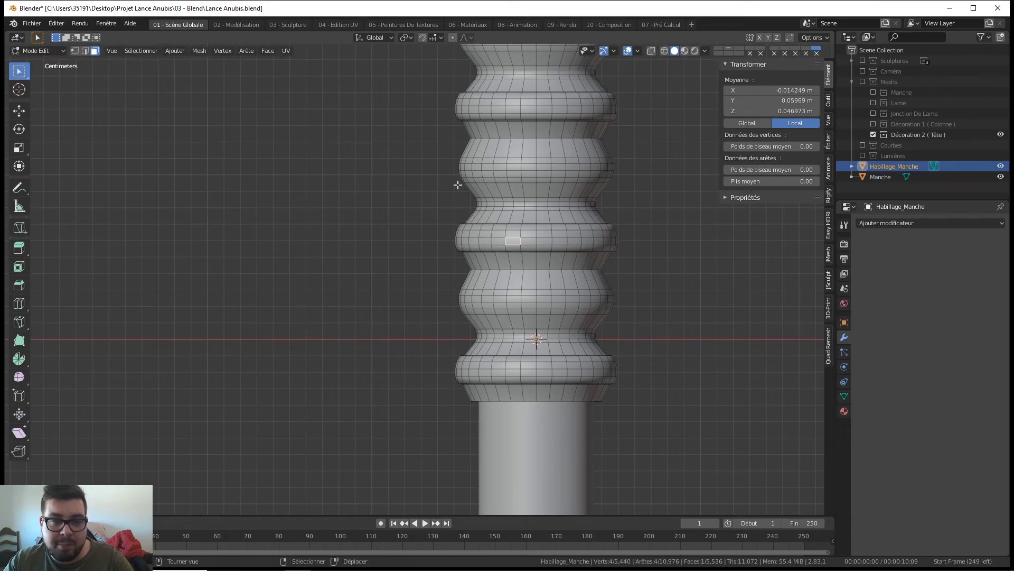
{"action": "key", "text": "Tab"}
{"action": "scroll", "coordinate": [565, 217], "scroll_direction": "down", "scroll_amount": 5}
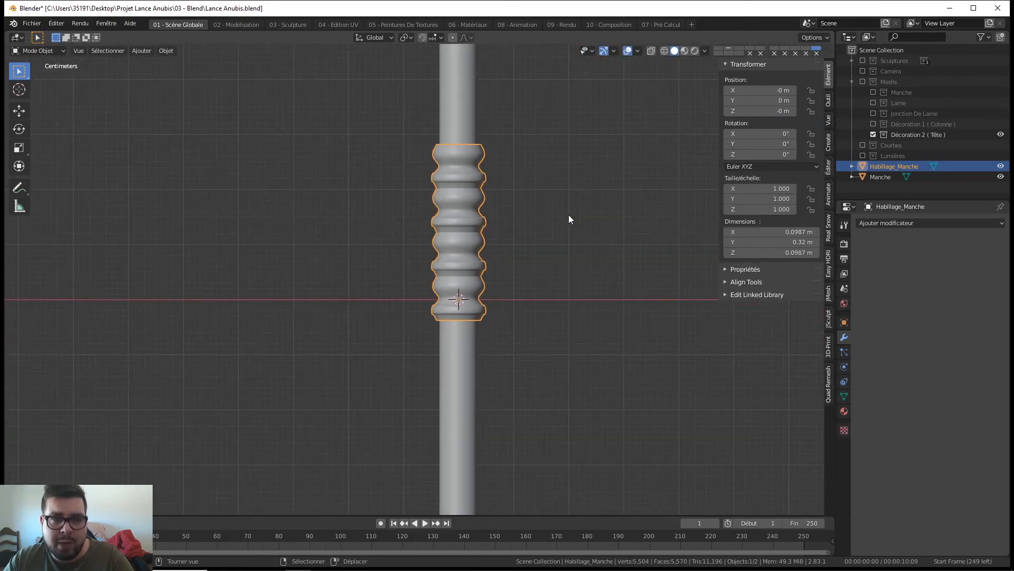
Step: Apply rotation and scale to Habillage_Manche and set its origin to its geometry
{"action": "key", "text": "KP_7"}
{"action": "key", "text": "KP_1"}
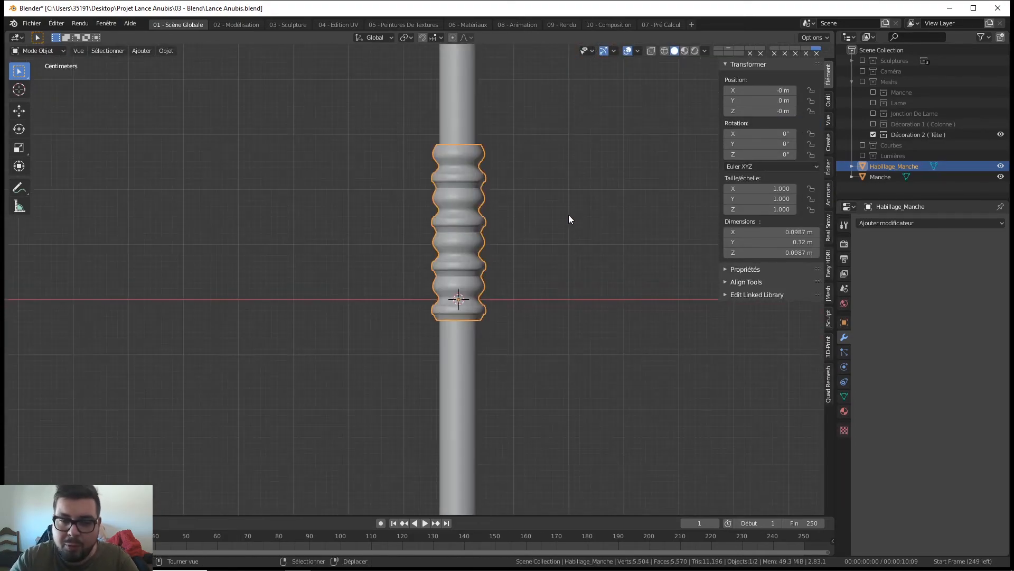
{"action": "scroll", "coordinate": [459, 286], "scroll_direction": "down", "scroll_amount": 3}
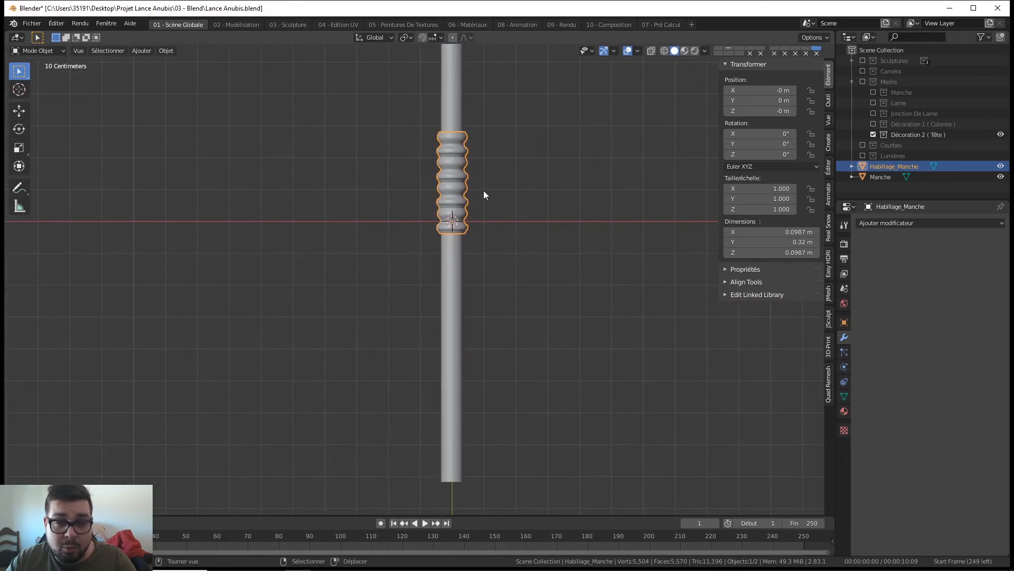
{"action": "key", "text": "q"}
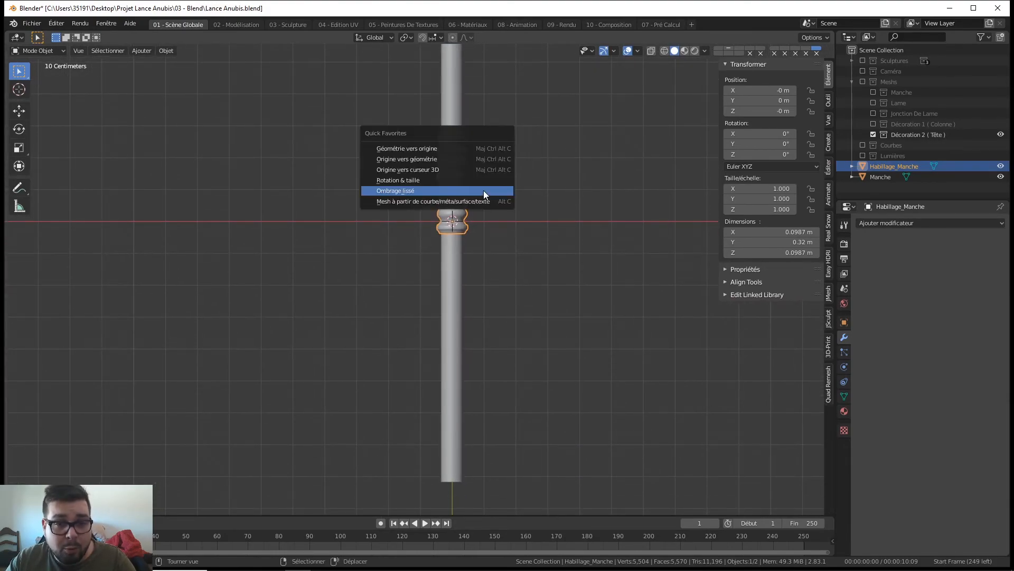
{"action": "left_click", "coordinate": [458, 180]}
{"action": "key", "text": "ctrl+shift+alt+c"}
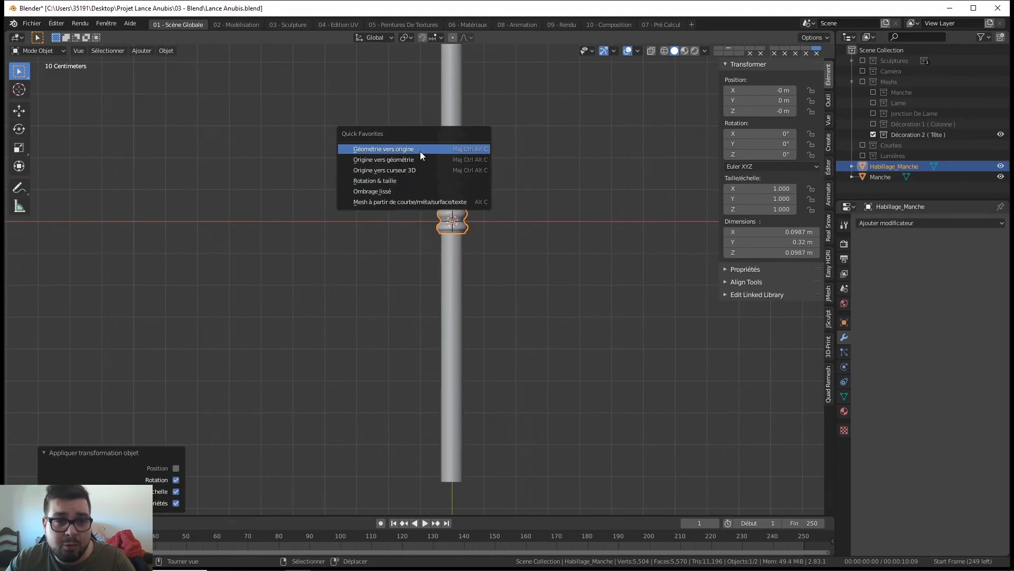
{"action": "left_click", "coordinate": [420, 160]}
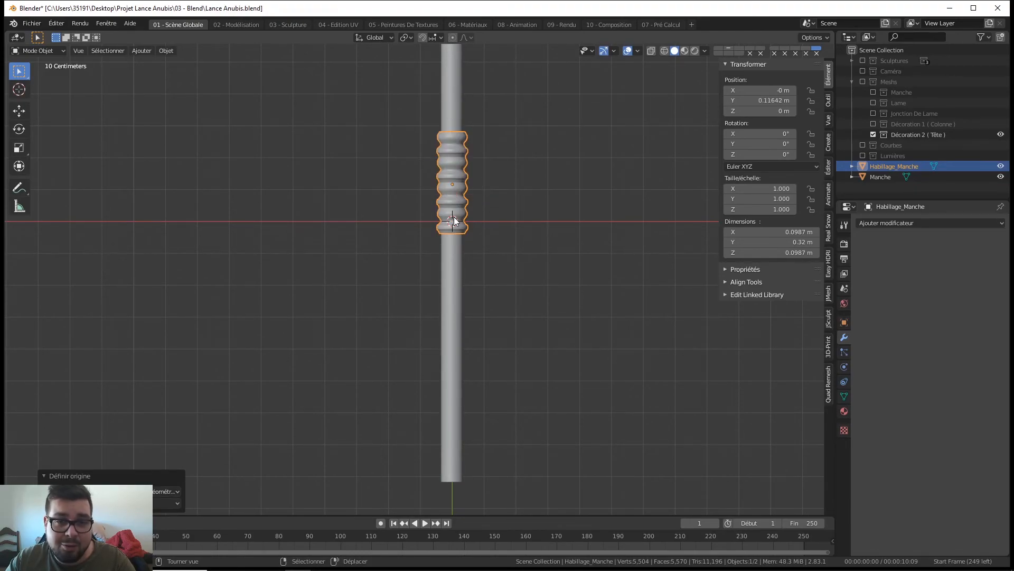
Step: Set Habillage_Manche's origin to the 3D cursor, move its geometry to that origin, and deselect it
{"action": "key", "text": "q"}
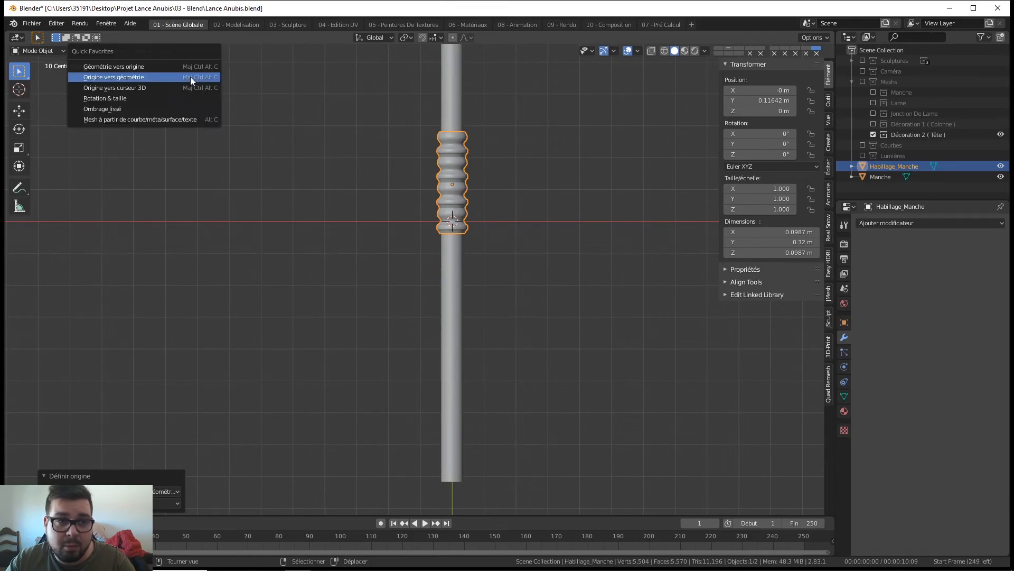
{"action": "left_click", "coordinate": [182, 88]}
{"action": "key", "text": "q"}
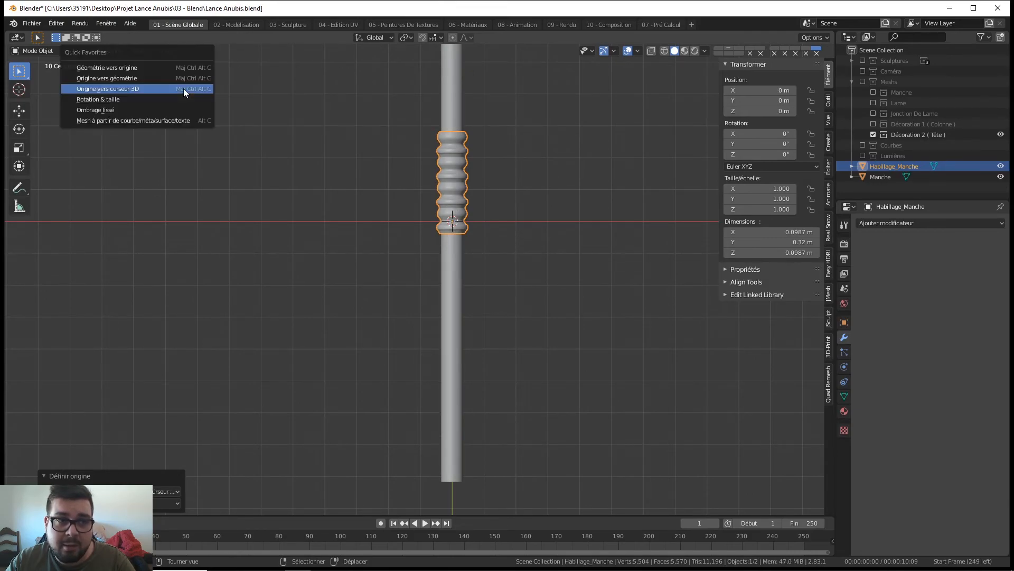
{"action": "left_click", "coordinate": [160, 67]}
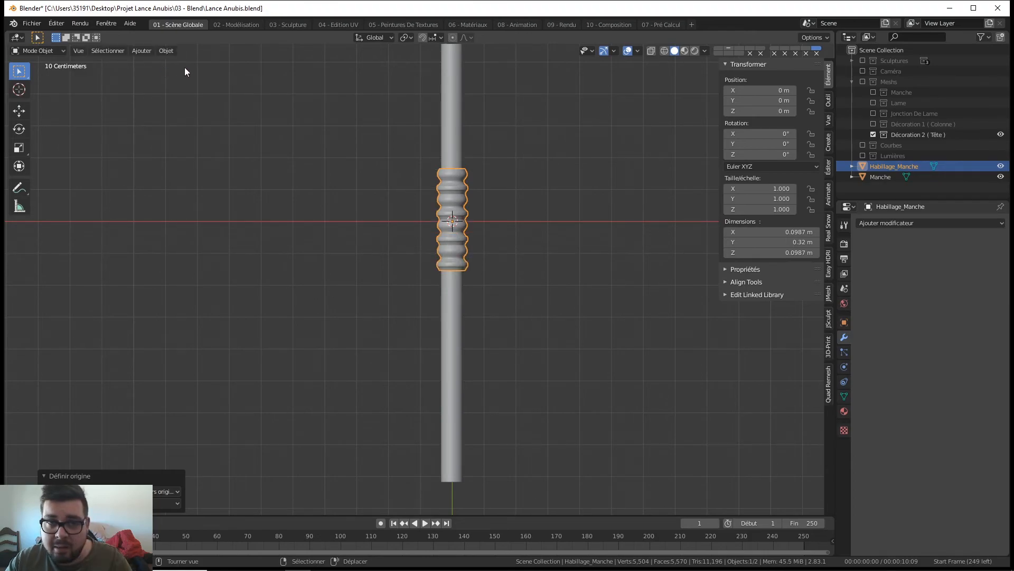
{"action": "key", "text": "a"}
{"action": "left_click", "coordinate": [510, 152]}
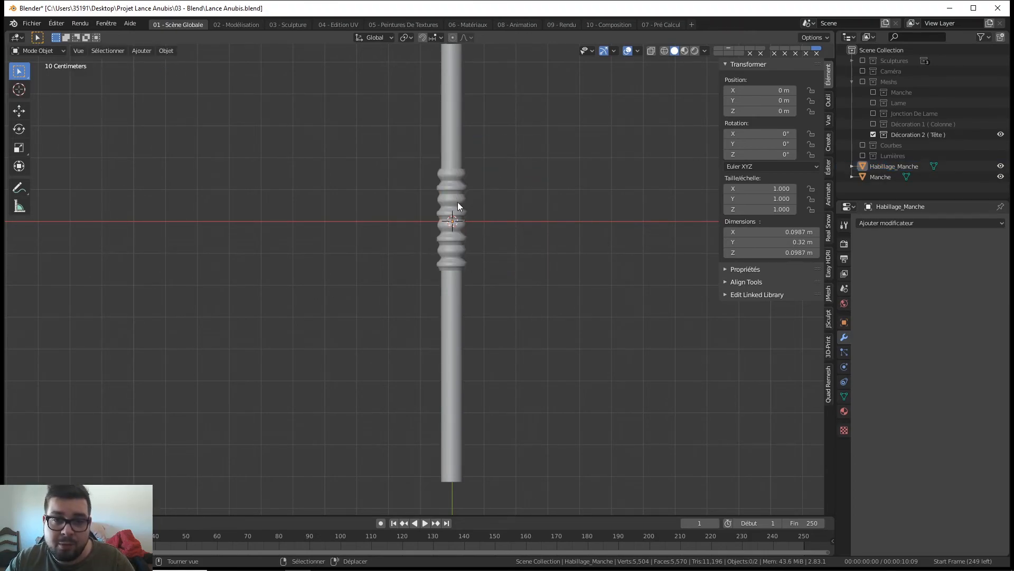
{"action": "scroll", "coordinate": [452, 195], "scroll_direction": "down", "scroll_amount": 1}
{"action": "left_click", "coordinate": [445, 233]}
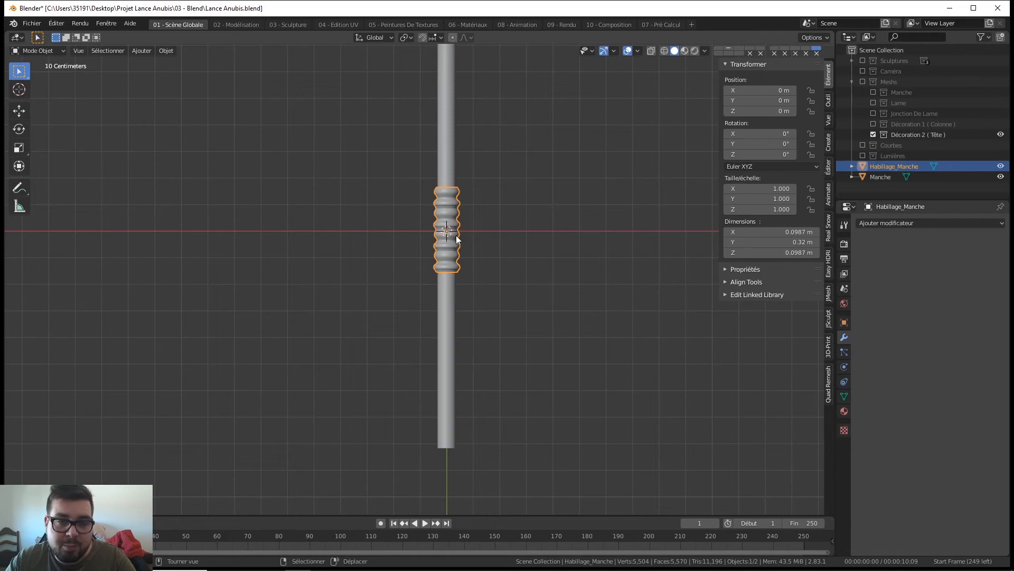
{"action": "key", "text": "a"}
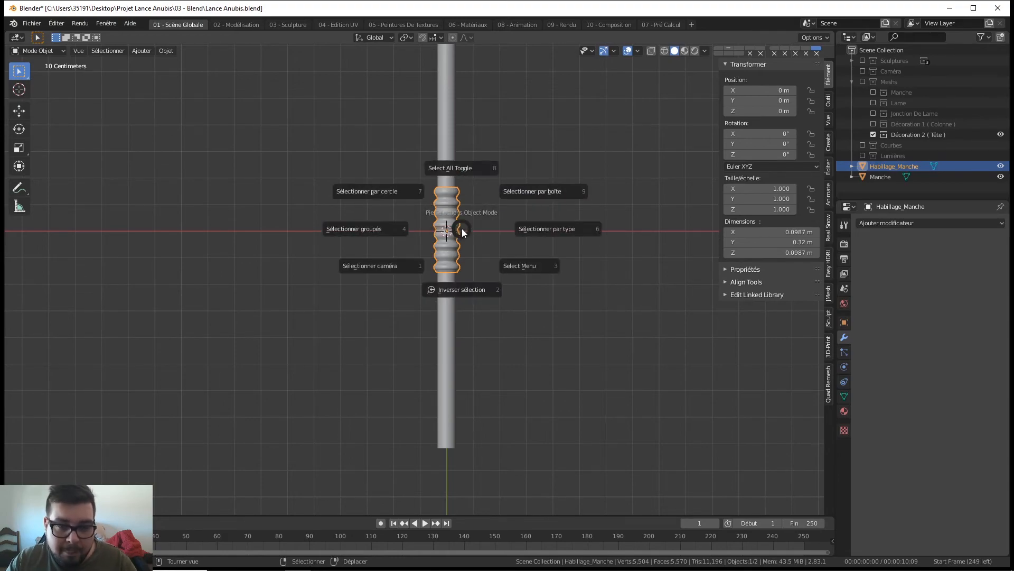
{"action": "left_click", "coordinate": [478, 176]}
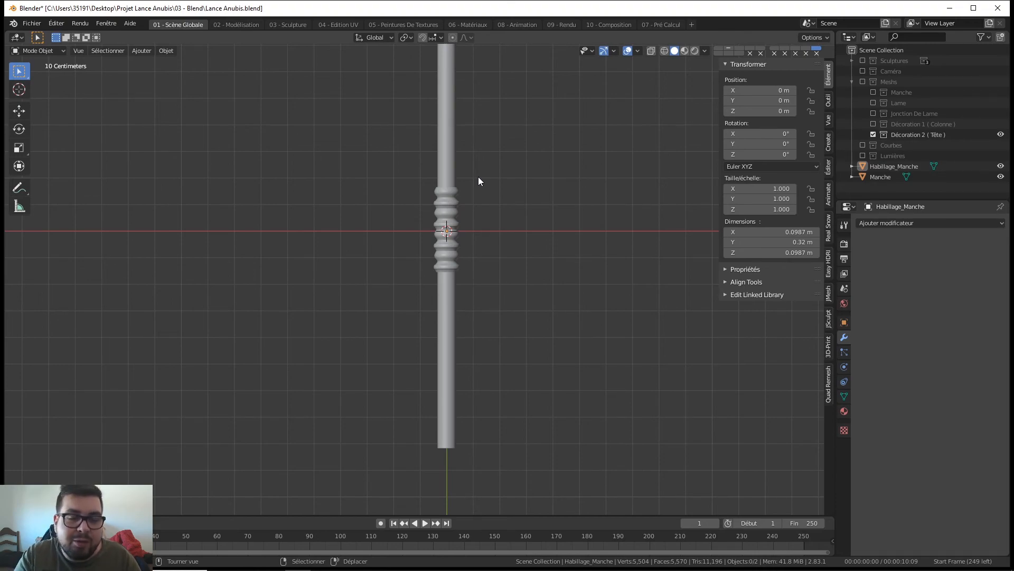
Step: Select the whole mesh of Habillage_Manche in Edit Mode and dissolve its degenerate geometry (Dissoudre dégénérés)
{"action": "scroll", "coordinate": [461, 229], "scroll_direction": "up", "scroll_amount": 3}
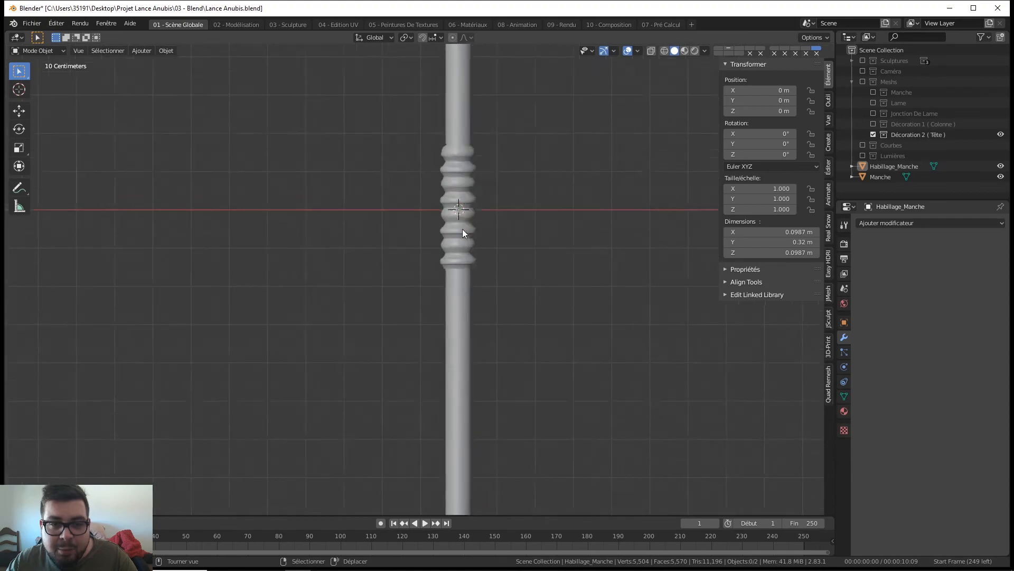
{"action": "middle_click_drag", "start_coordinate": [470, 178], "coordinate": [474, 217], "text": "shift"}
{"action": "middle_click_drag", "start_coordinate": [441, 101], "coordinate": [445, 118], "text": "shift"}
{"action": "left_click", "coordinate": [478, 203]}
{"action": "key", "text": "Tab"}
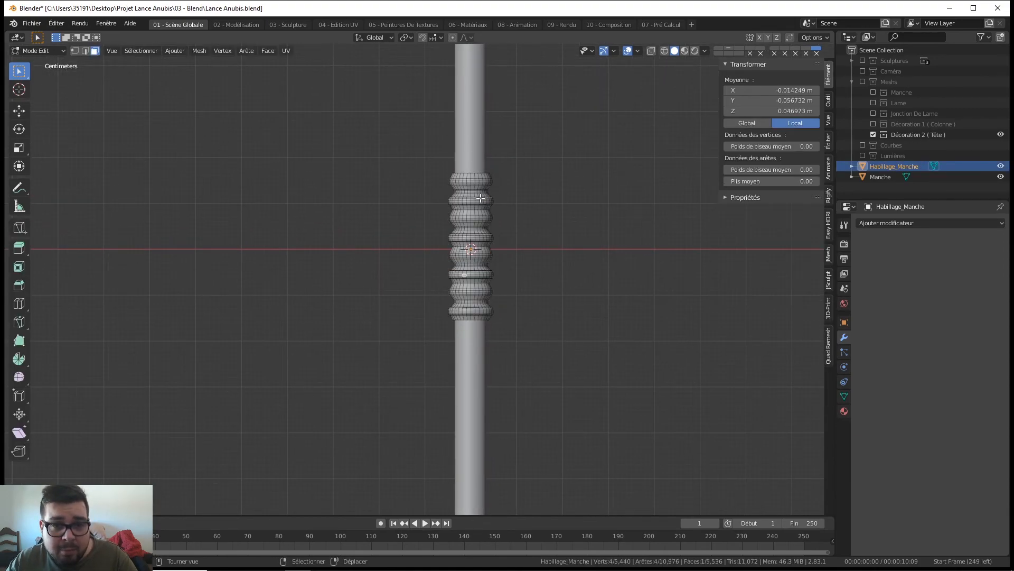
{"action": "key", "text": "a"}
{"action": "left_click", "coordinate": [492, 134]}
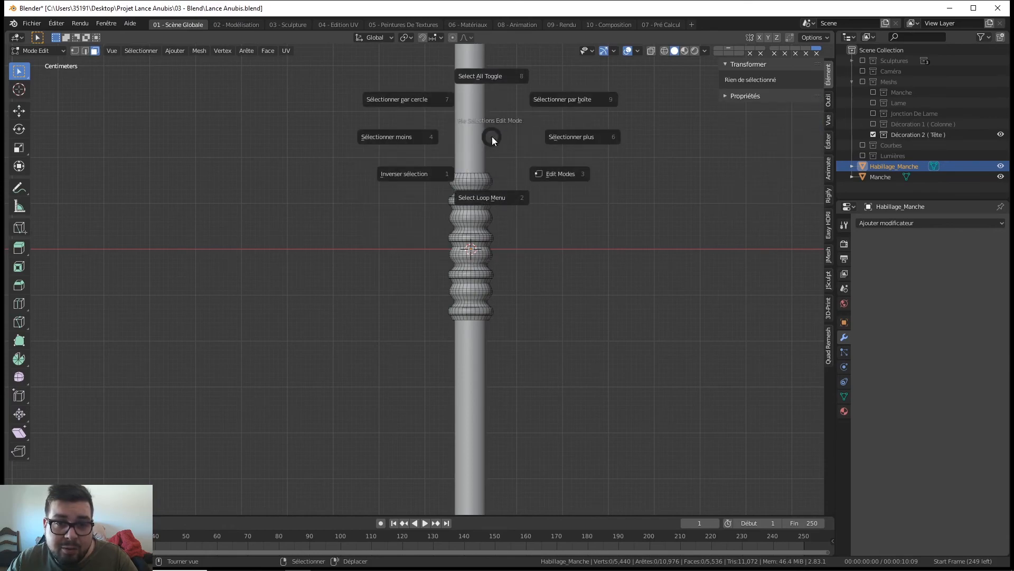
{"action": "key", "text": "q"}
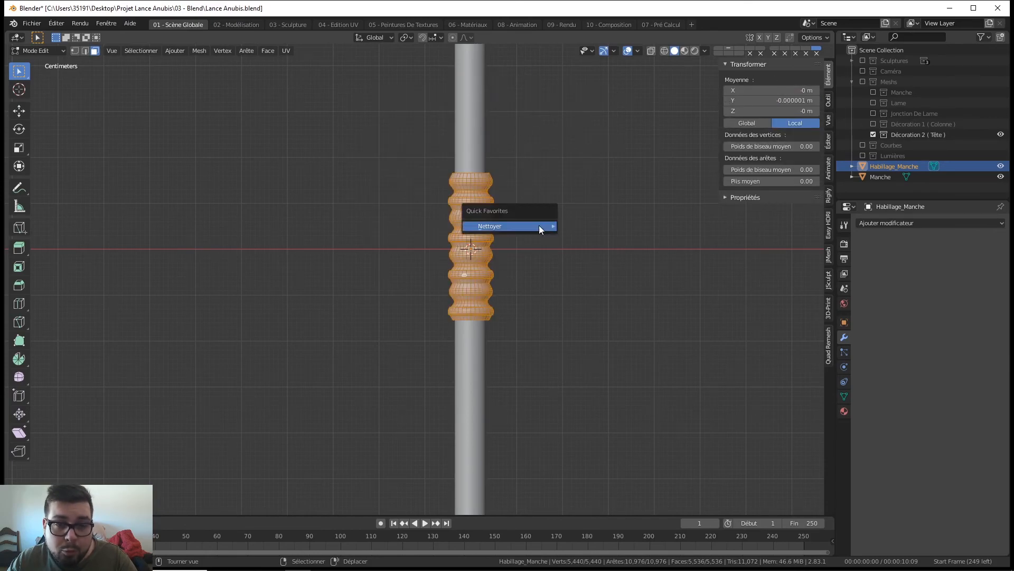
{"action": "mouse_move", "coordinate": [538, 227]}
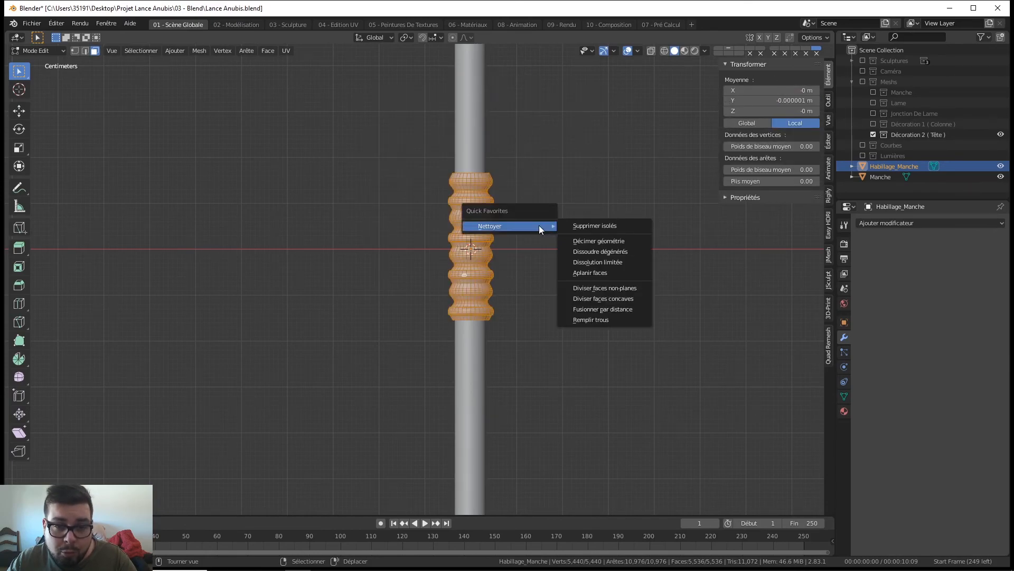
{"action": "left_click", "coordinate": [604, 250]}
Step: Merge Habillage_Manche's vertices by distance, delete its loose geometry (Supprimer isolés), and return to Object Mode
{"action": "key", "text": "q"}
{"action": "mouse_move", "coordinate": [611, 243]}
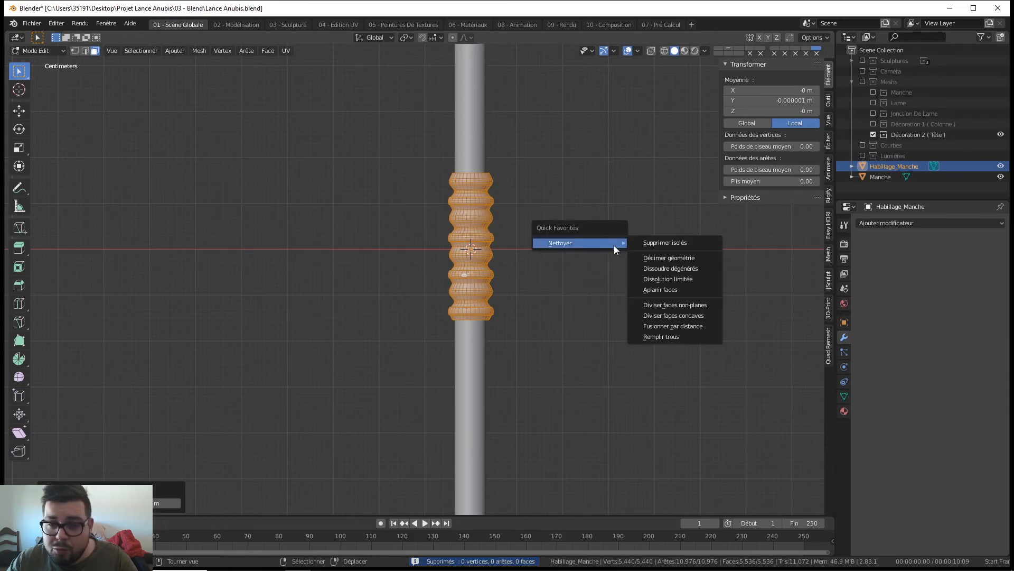
{"action": "left_click", "coordinate": [689, 325]}
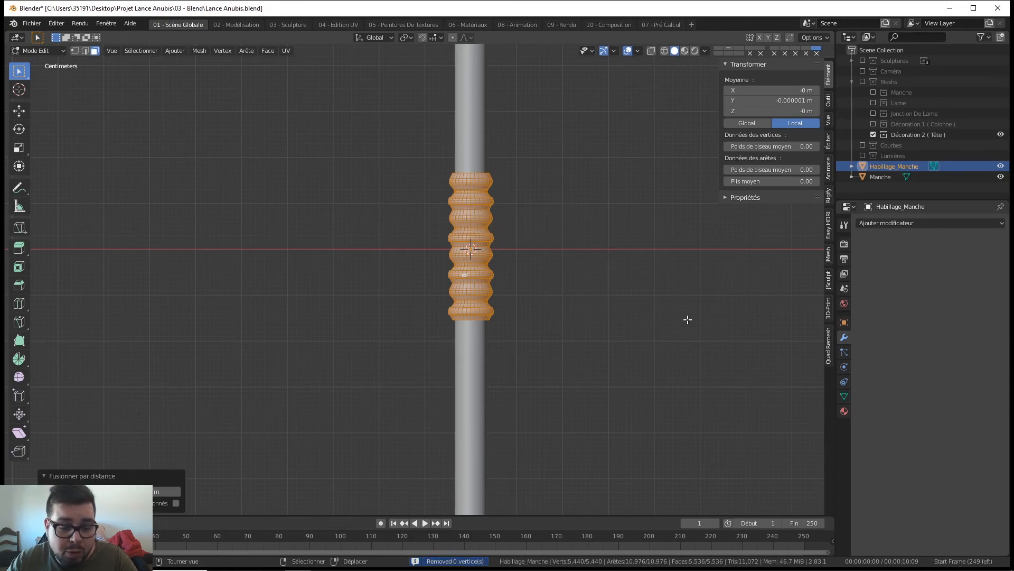
{"action": "key", "text": "q"}
{"action": "mouse_move", "coordinate": [686, 319]}
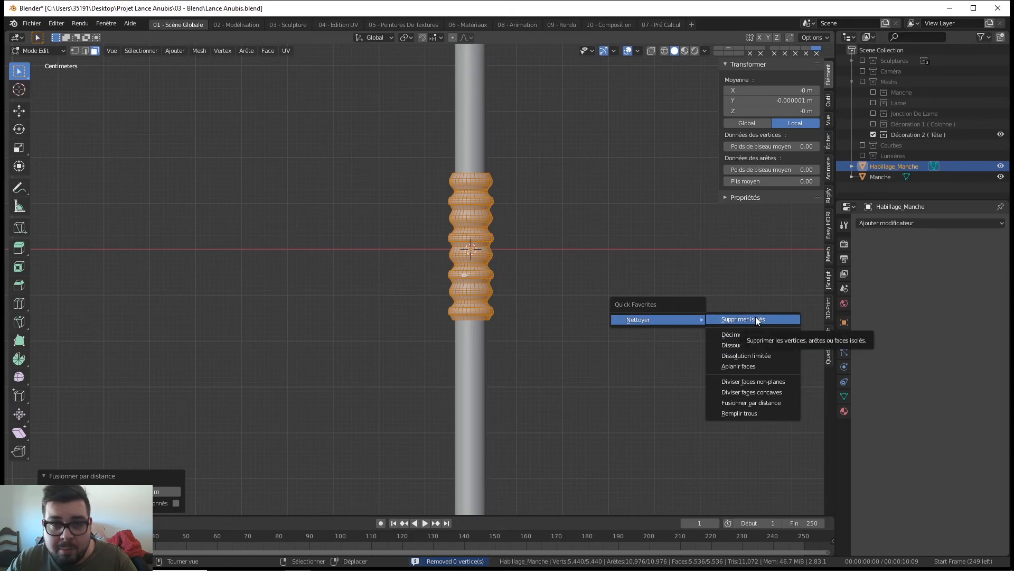
{"action": "left_click", "coordinate": [755, 320]}
{"action": "key", "text": "Tab"}
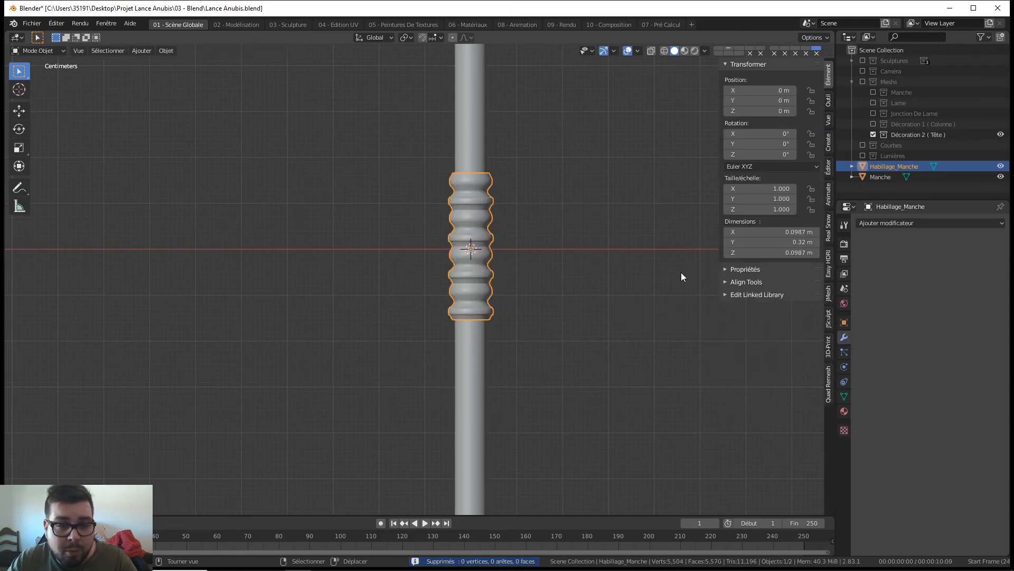
Step: Turn on the face orientation overlay and hide Manche to examine the inner and outer faces of Habillage_Manche
{"action": "left_click", "coordinate": [638, 51]}
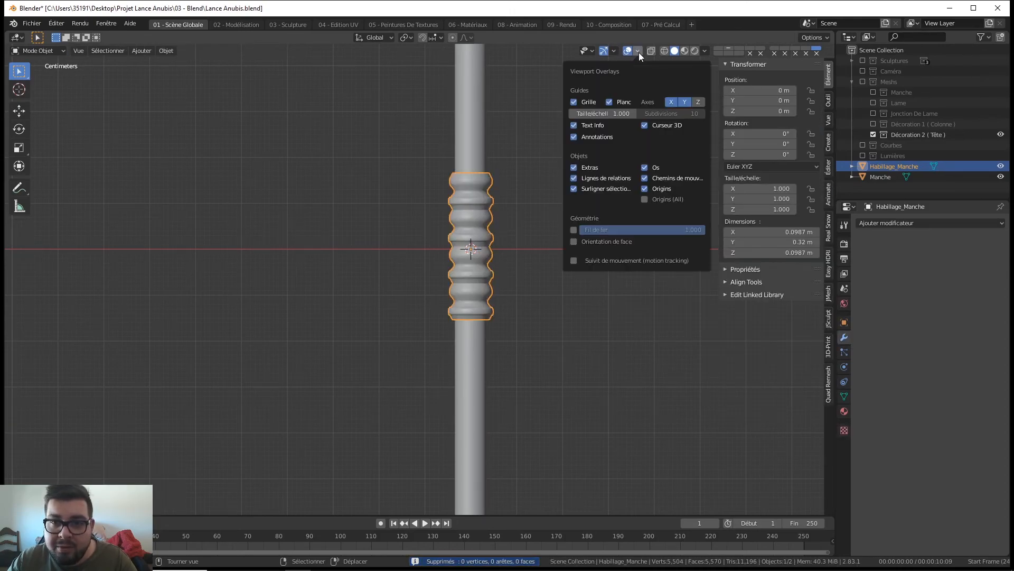
{"action": "left_click", "coordinate": [578, 241]}
{"action": "middle_click_drag", "start_coordinate": [517, 191], "coordinate": [506, 115]}
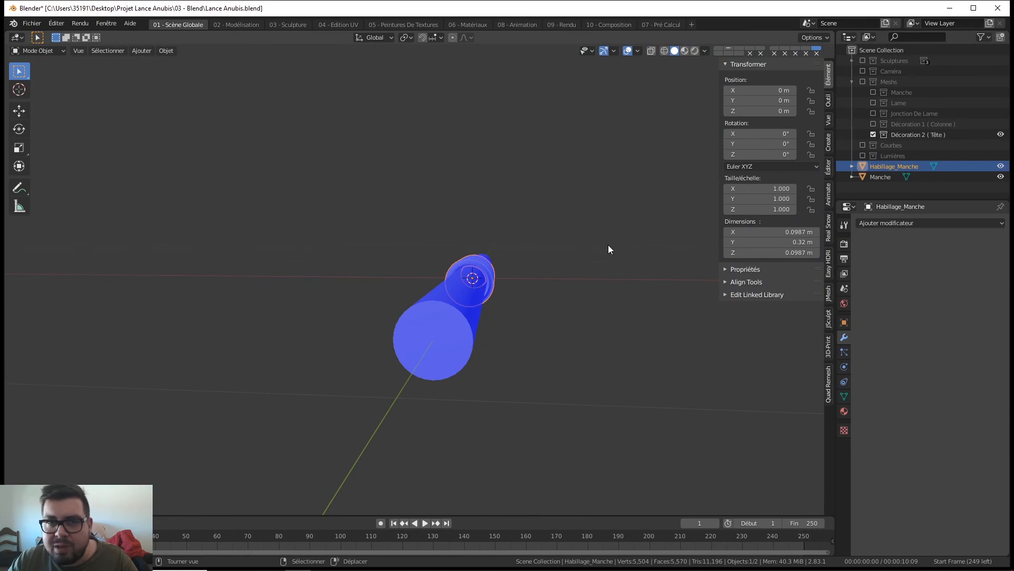
{"action": "left_click", "coordinate": [1000, 176]}
{"action": "scroll", "coordinate": [434, 305], "scroll_direction": "up", "scroll_amount": 4}
{"action": "middle_click_drag", "start_coordinate": [653, 276], "coordinate": [647, 301]}
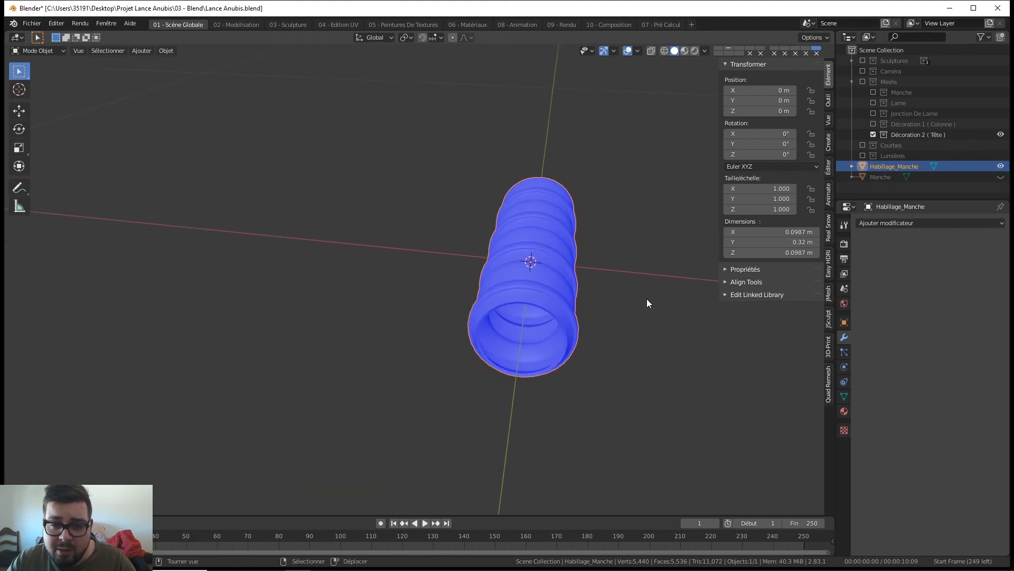
Step: Hide Habillage_Manche and show Manche alone to examine its face orientation, ending in the top view
{"action": "left_click", "coordinate": [1000, 166]}
{"action": "left_click", "coordinate": [1001, 176]}
{"action": "middle_click_drag", "start_coordinate": [350, 264], "coordinate": [437, 272]}
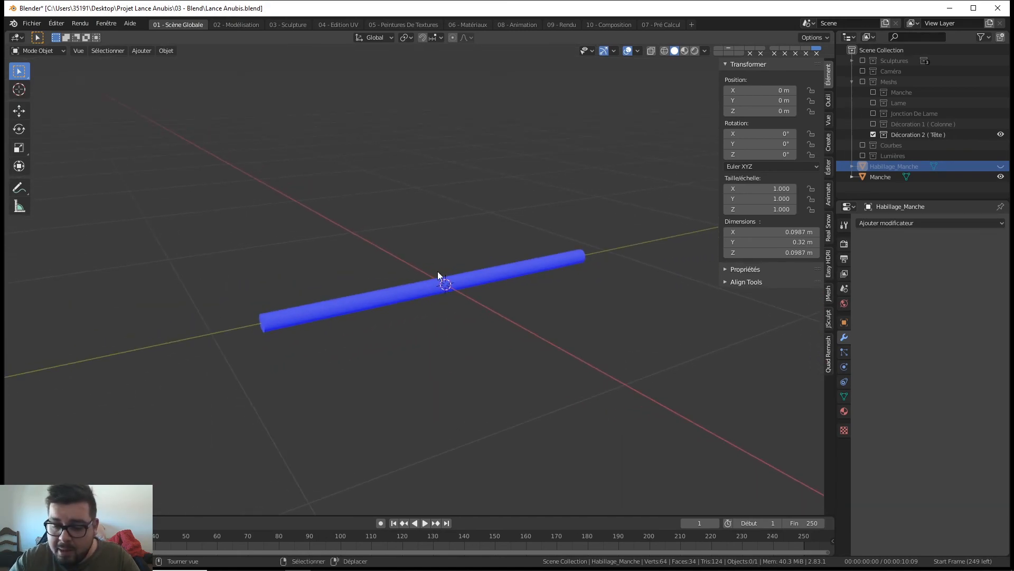
{"action": "key", "text": "KP_1"}
{"action": "key", "text": "KP_7"}
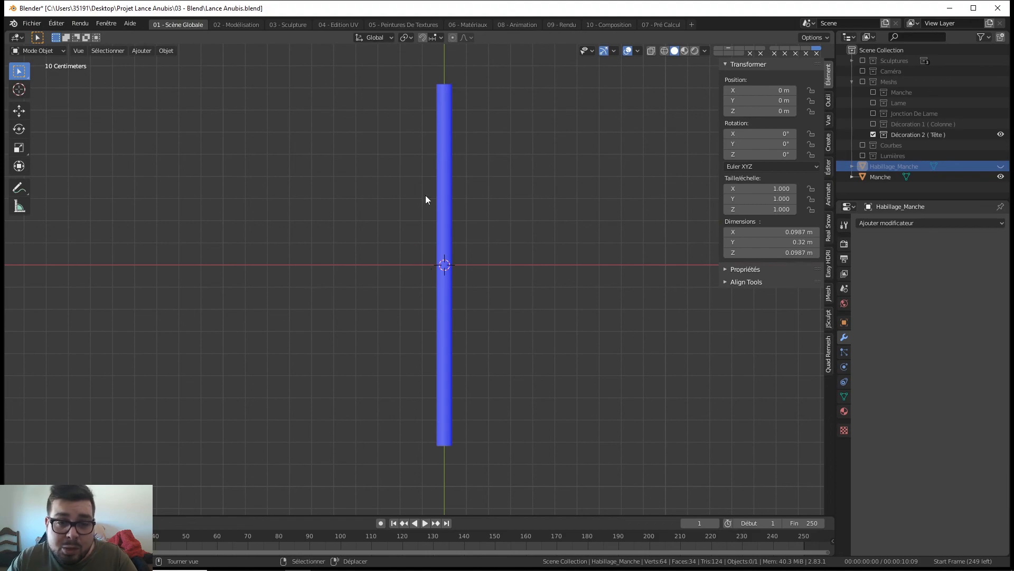
Step: Select the whole mesh of Manche in Edit Mode and dissolve its degenerate geometry (Dissoudre dégénérés)
{"action": "left_click", "coordinate": [451, 154]}
{"action": "key", "text": "Tab"}
{"action": "key", "text": "a"}
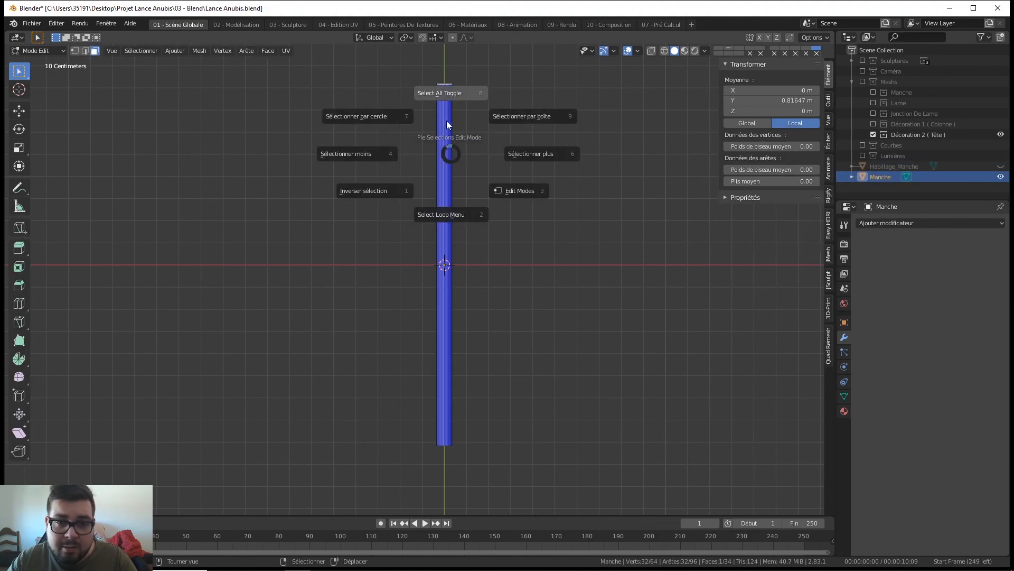
{"action": "left_click", "coordinate": [450, 108]}
{"action": "key", "text": "a"}
{"action": "left_click", "coordinate": [450, 63]}
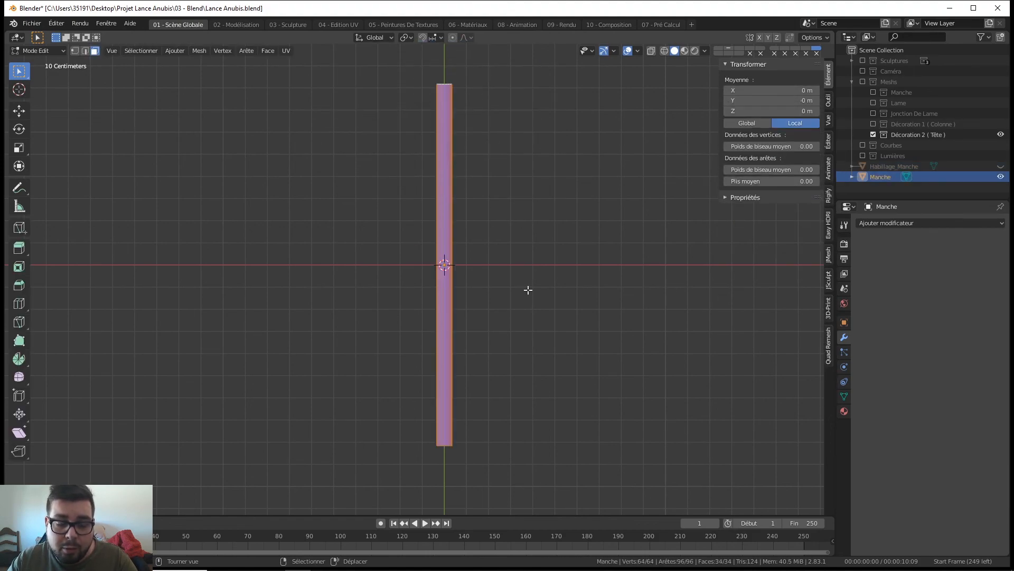
{"action": "key", "text": "q"}
{"action": "mouse_move", "coordinate": [527, 290]}
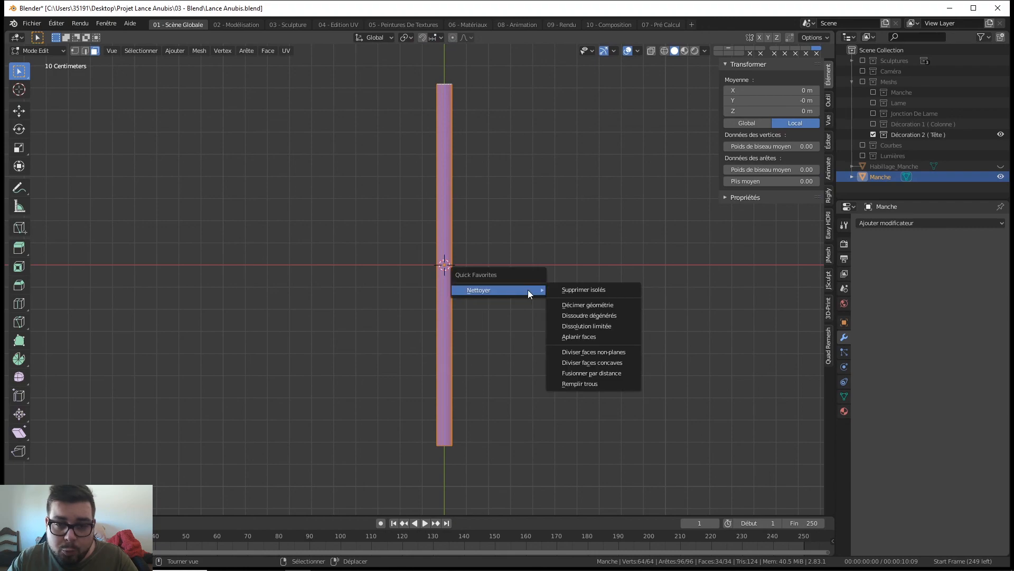
{"action": "left_click", "coordinate": [583, 315]}
Step: Merge Manche's vertices by distance, delete its loose geometry (Supprimer isolés), and return to Object Mode
{"action": "key", "text": "q"}
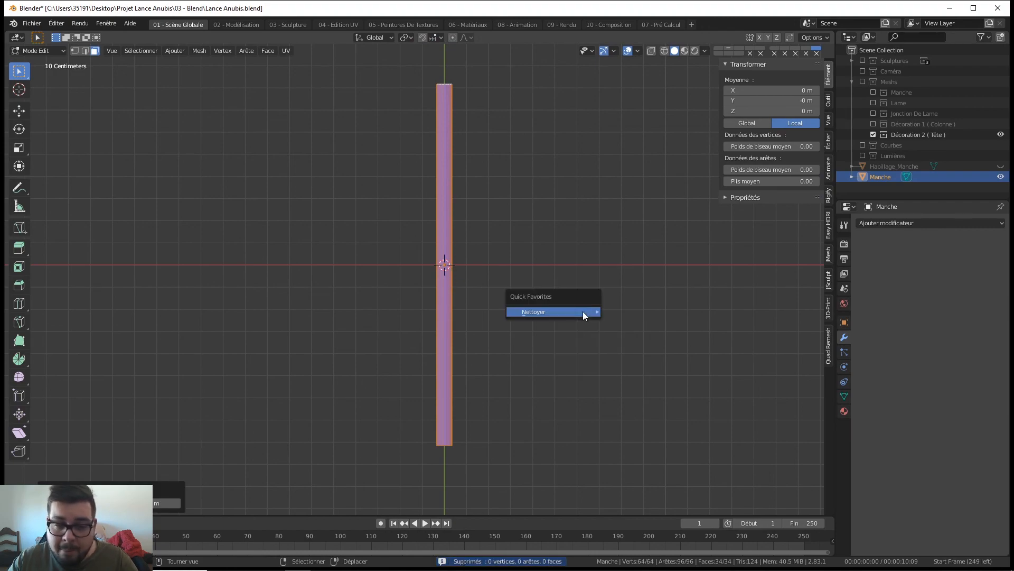
{"action": "mouse_move", "coordinate": [582, 312]}
{"action": "left_click", "coordinate": [637, 396]}
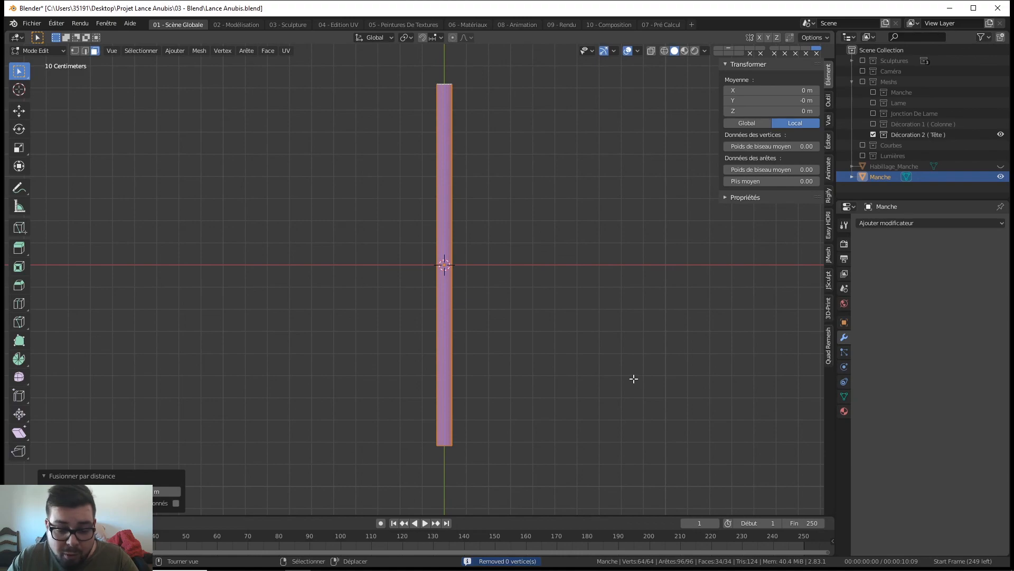
{"action": "key", "text": "q"}
{"action": "mouse_move", "coordinate": [634, 381]}
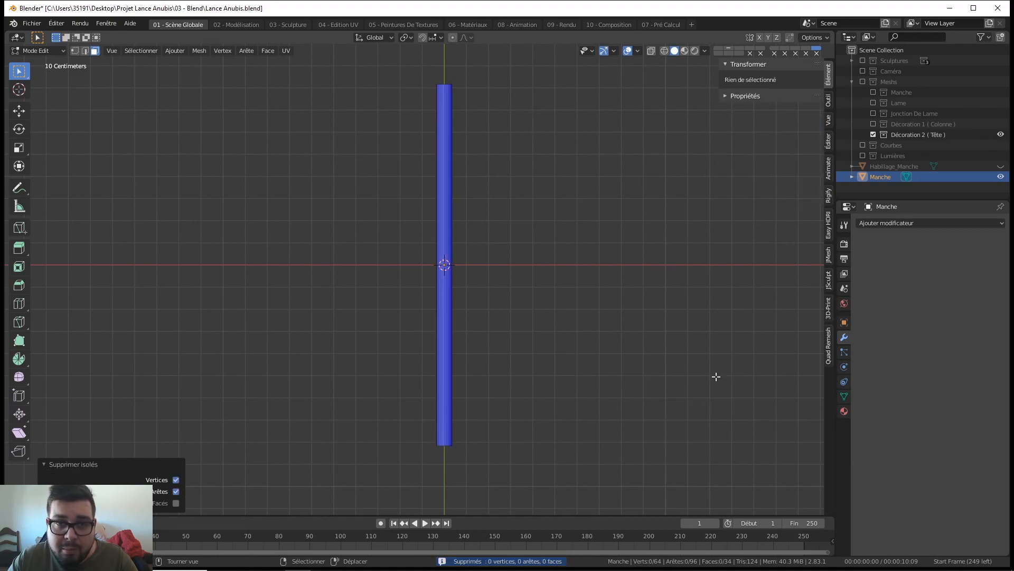
{"action": "key", "text": "Tab"}
Step: Show Habillage_Manche again around the shaft and deselect all objects
{"action": "left_click", "coordinate": [1001, 166]}
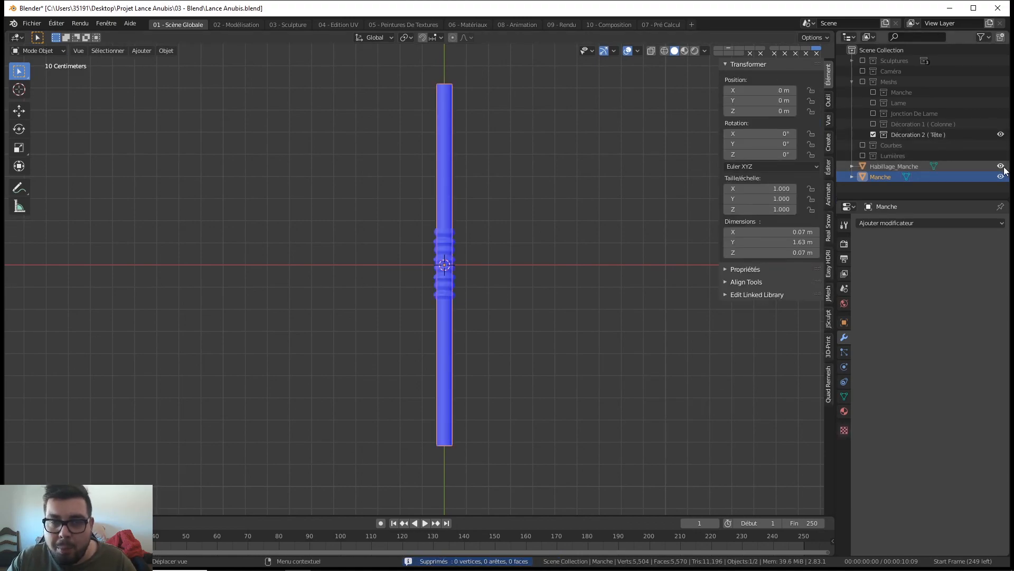
{"action": "left_click", "coordinate": [909, 167]}
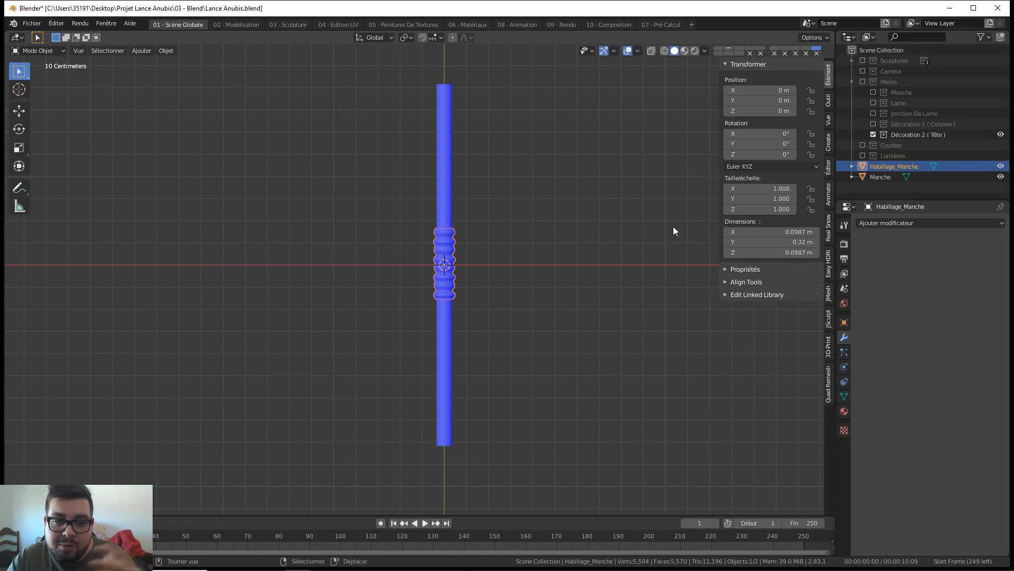
{"action": "key", "text": "a"}
{"action": "left_click", "coordinate": [475, 206]}
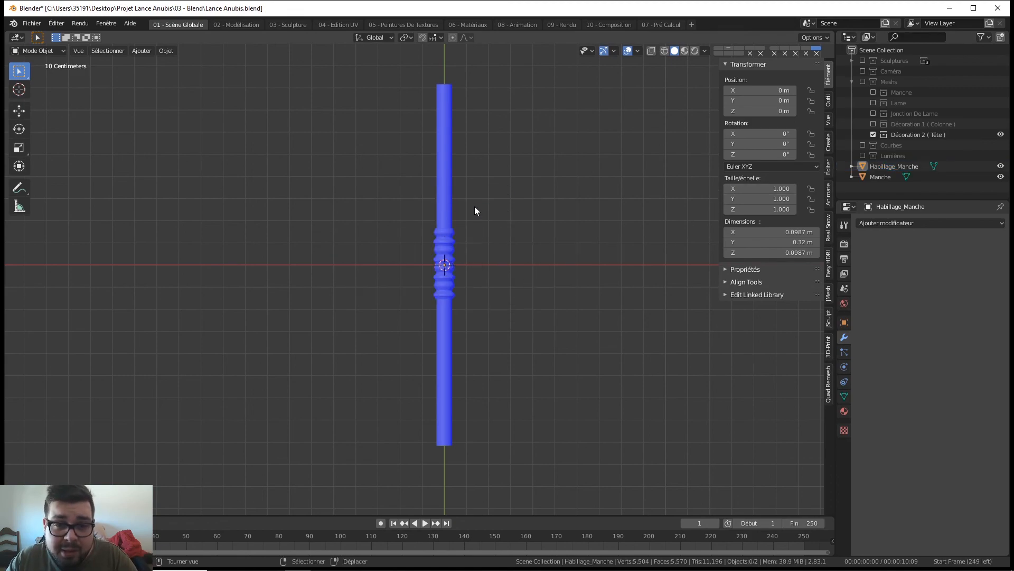